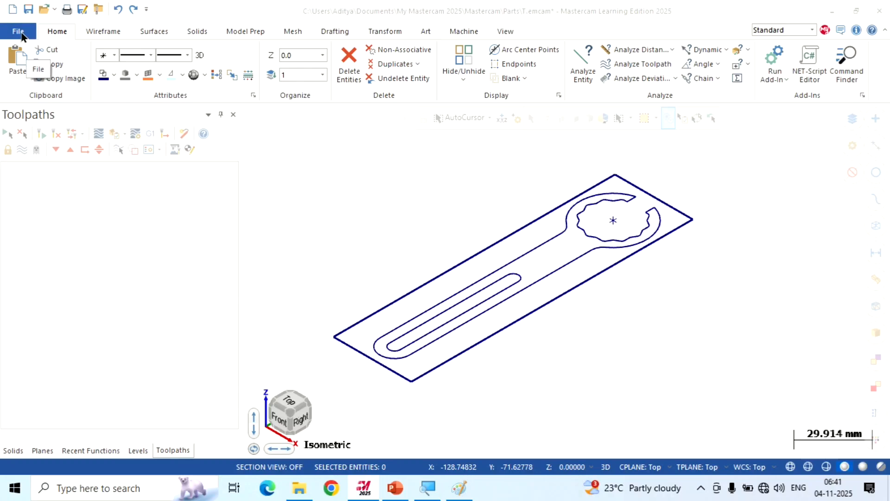
Create a new part file, discarding the unsaved changes to T.emcam
{"action": "left_click", "coordinate": [22, 35]}
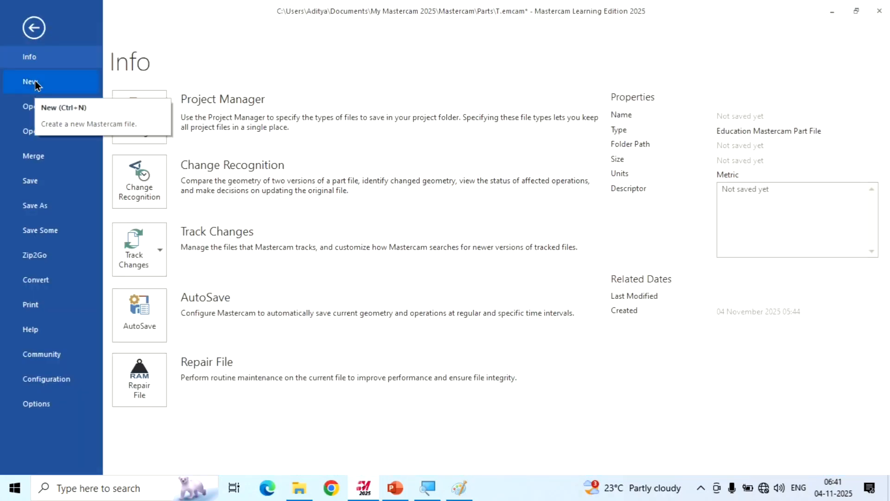
{"action": "left_click", "coordinate": [35, 82]}
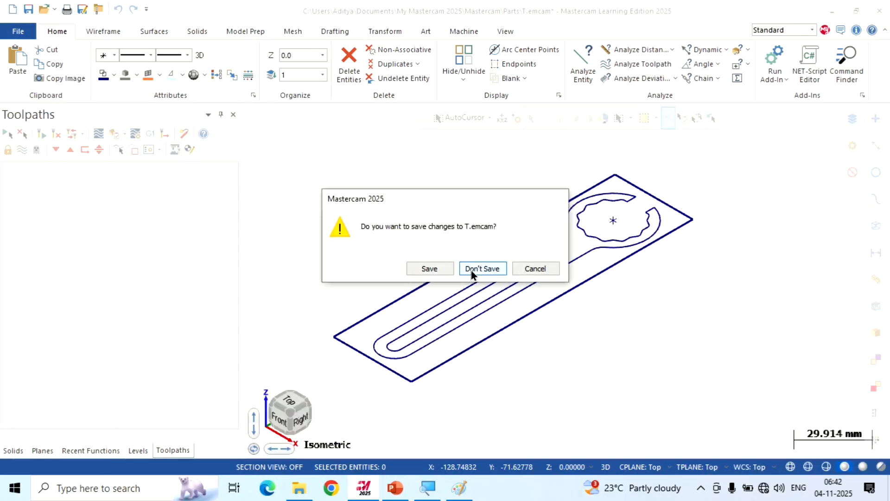
{"action": "left_click", "coordinate": [481, 269]}
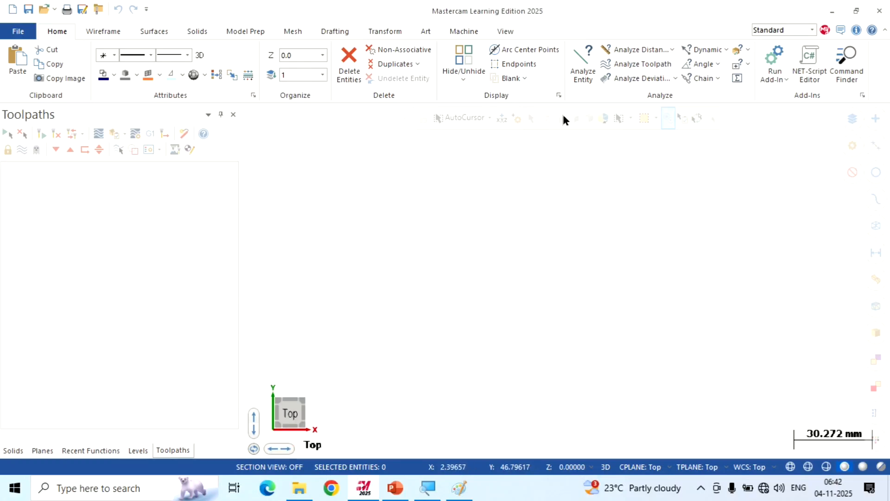
Display the World, WCS, Cplane and Tplane axes in the graphics area
{"action": "left_click", "coordinate": [513, 31]}
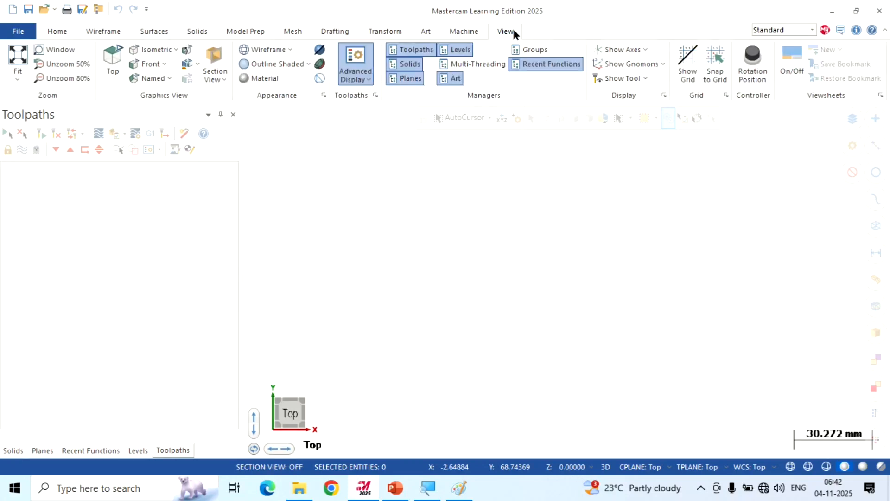
{"action": "left_click", "coordinate": [618, 50]}
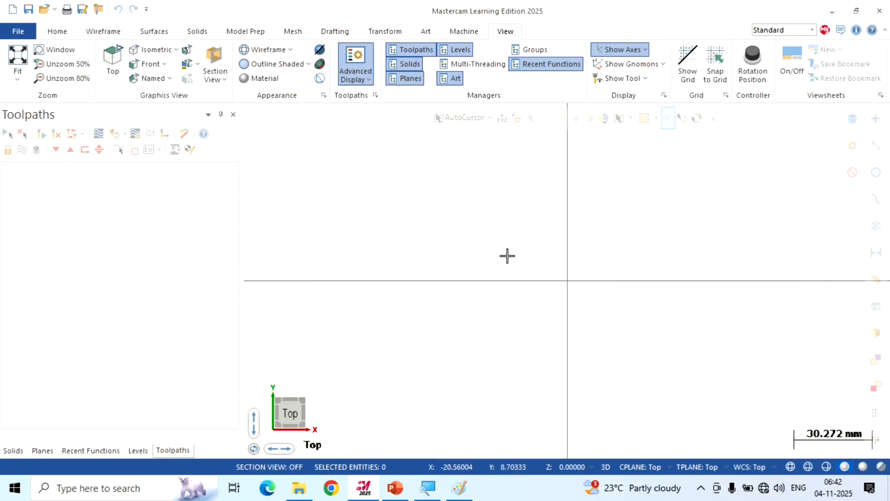
{"action": "scroll", "coordinate": [457, 173], "scroll_direction": "down", "scroll_amount": 4}
{"action": "scroll", "coordinate": [416, 156], "scroll_direction": "down", "scroll_amount": 4}
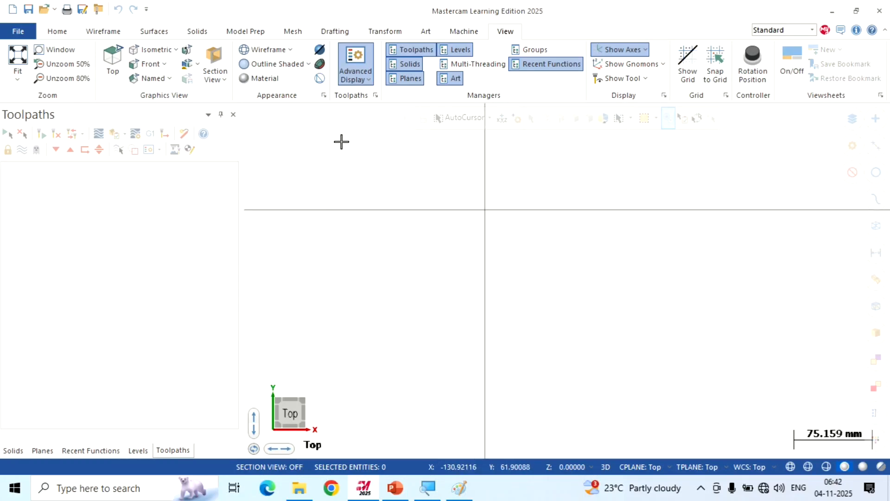
{"action": "scroll", "coordinate": [348, 132], "scroll_direction": "down", "scroll_amount": 1}
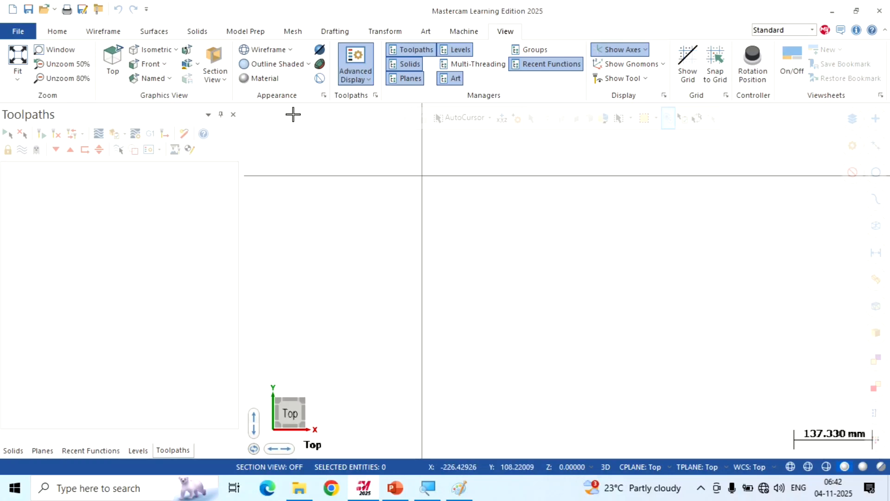
Try a freehand rectangle from the origin towards positive X and negative Y, and undo it
{"action": "left_click", "coordinate": [108, 31]}
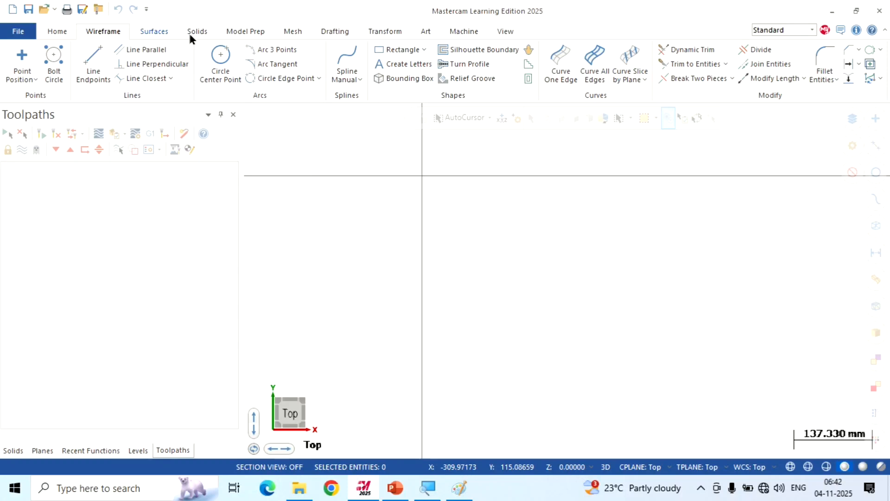
{"action": "left_click", "coordinate": [399, 55]}
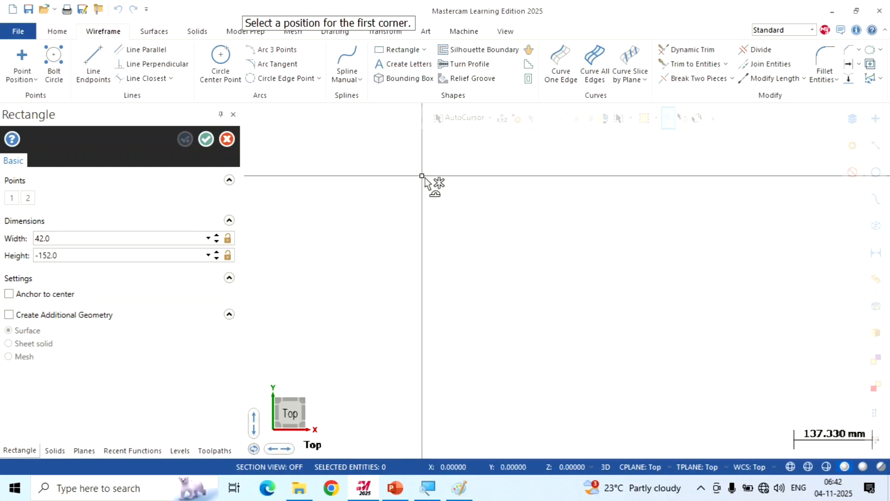
{"action": "left_click", "coordinate": [422, 176]}
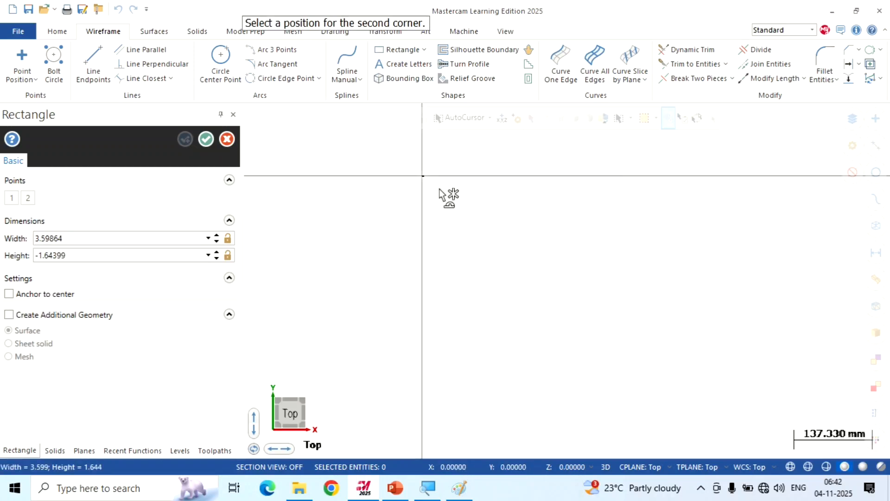
{"action": "double_click", "coordinate": [513, 330]}
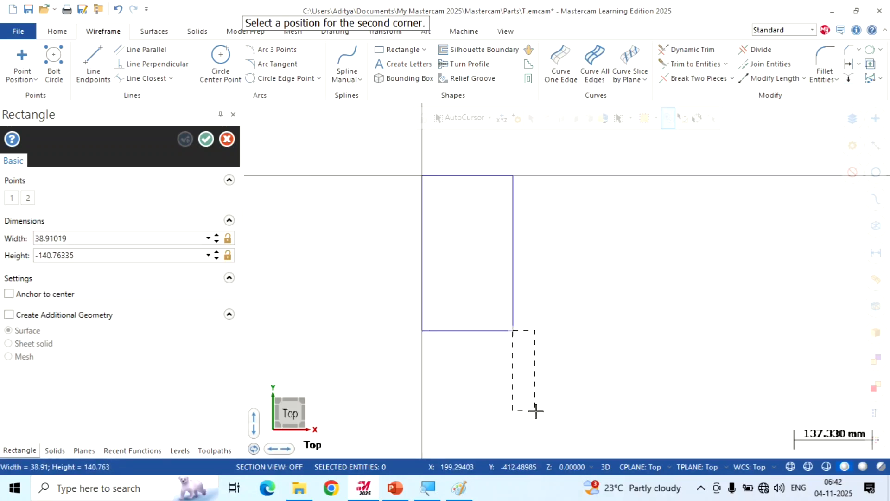
{"action": "key", "text": "Escape"}
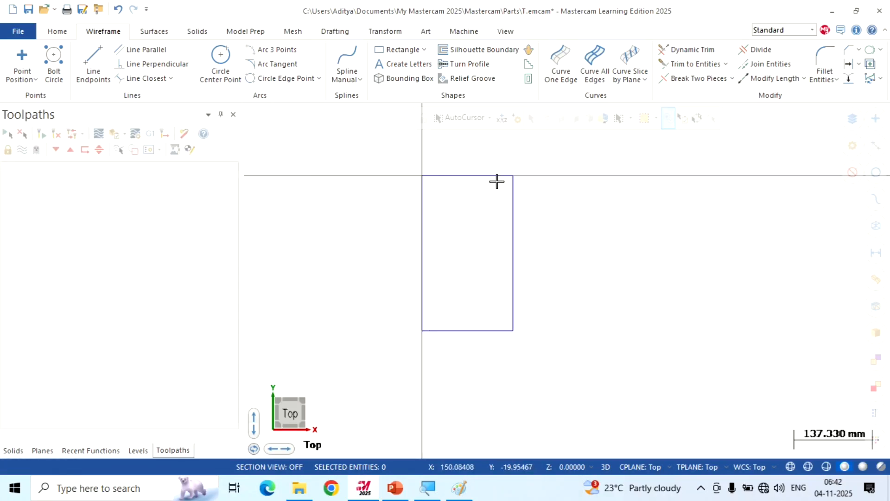
{"action": "scroll", "coordinate": [431, 140], "scroll_direction": "up", "scroll_amount": 1}
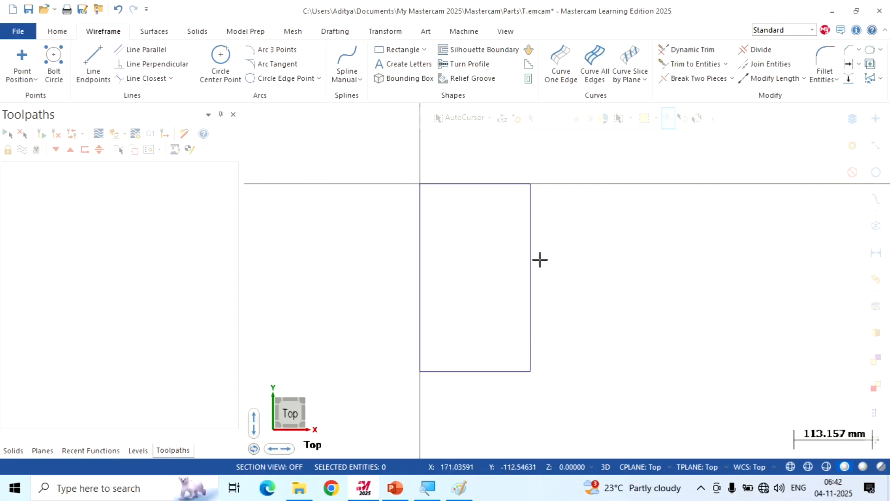
{"action": "key", "text": "ctrl+z"}
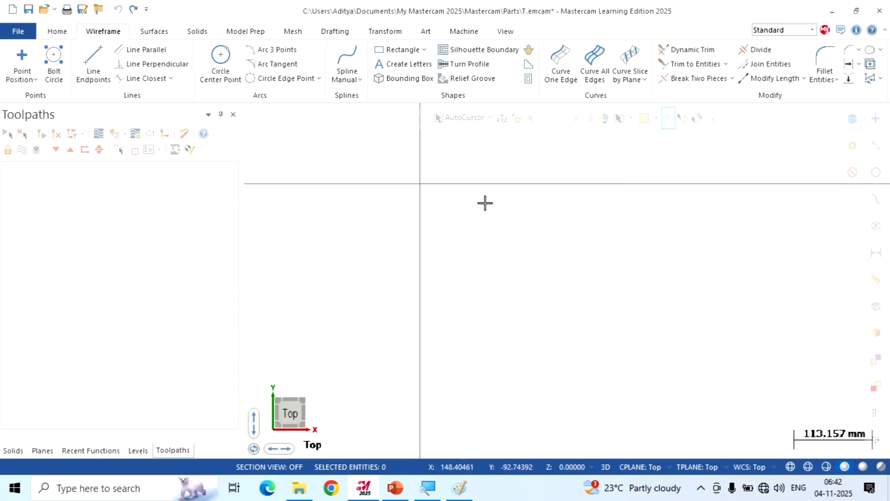
Set the active line width to the second-thinnest option
{"action": "left_click", "coordinate": [63, 29]}
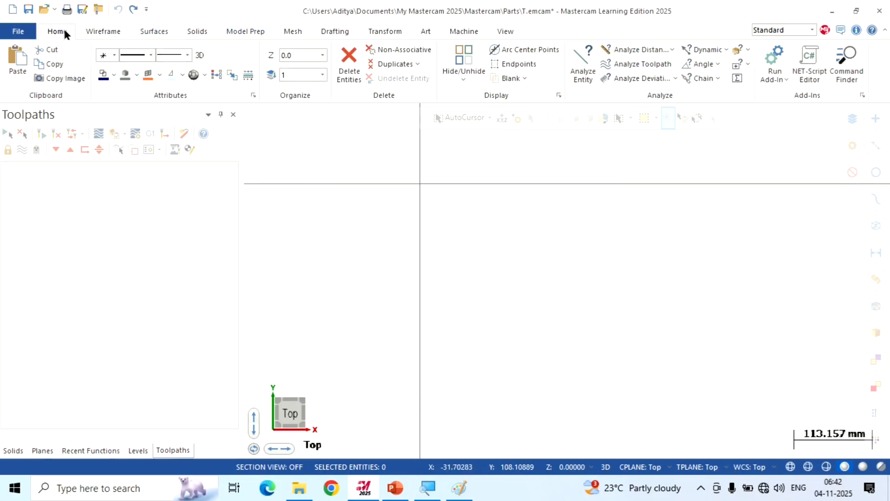
{"action": "left_click", "coordinate": [187, 54]}
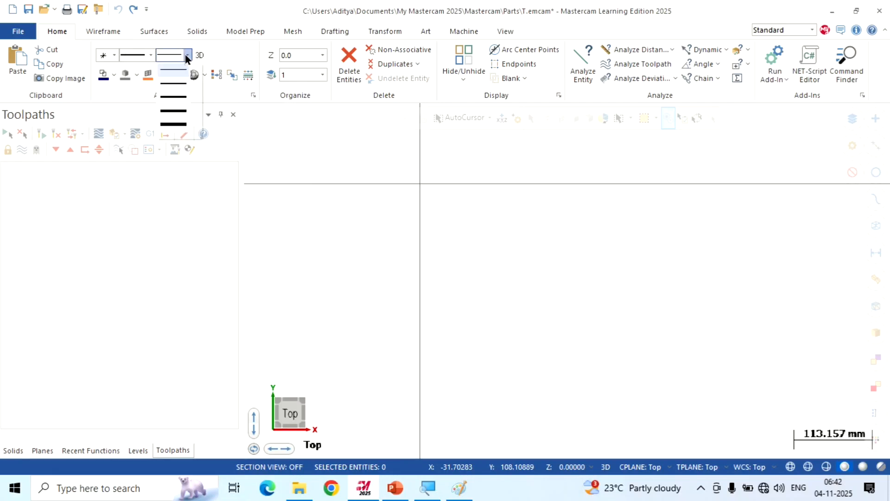
{"action": "left_click", "coordinate": [180, 89]}
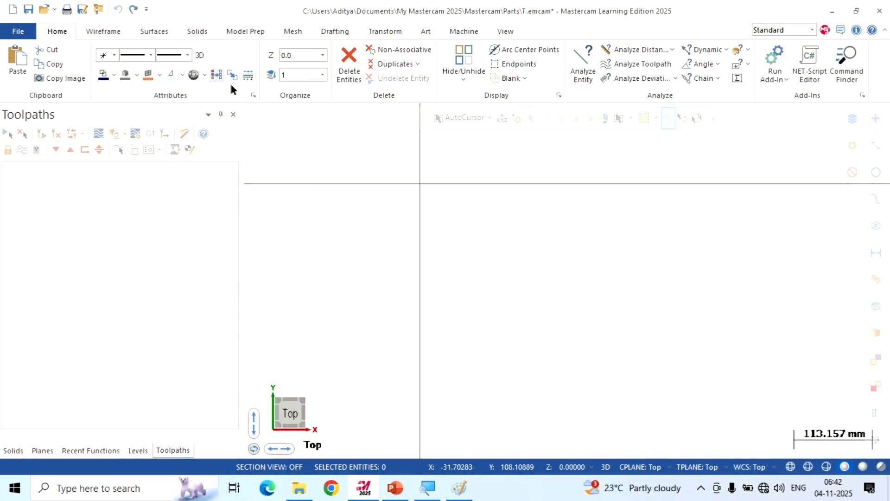
Draw a rectangle from the origin towards positive X and negative Y, about 177 mm wide and 260 mm high
{"action": "left_click", "coordinate": [110, 31]}
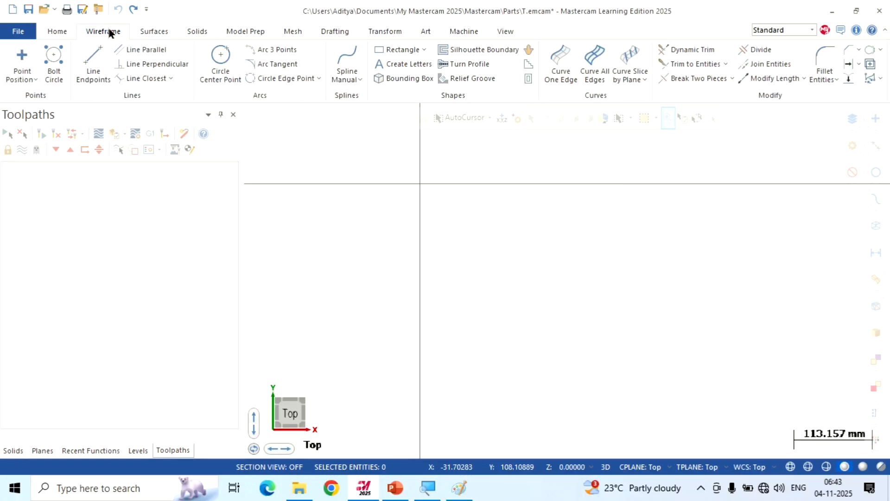
{"action": "left_click", "coordinate": [389, 50]}
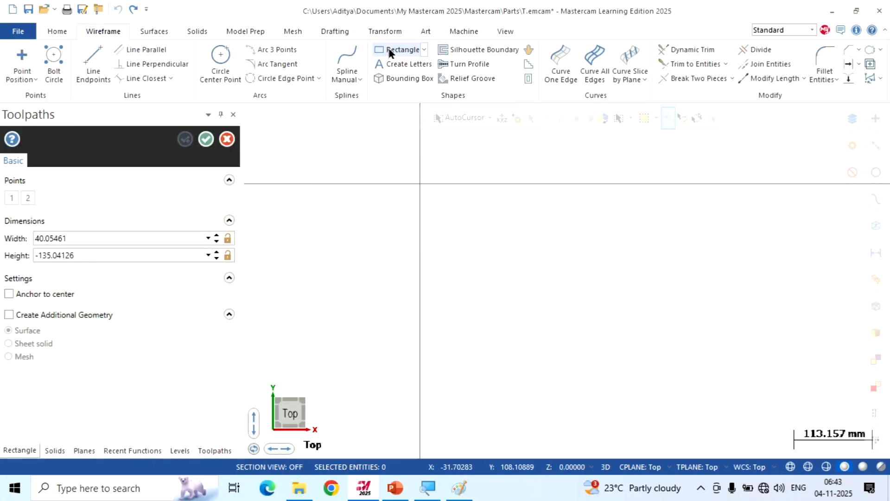
{"action": "left_click", "coordinate": [420, 184]}
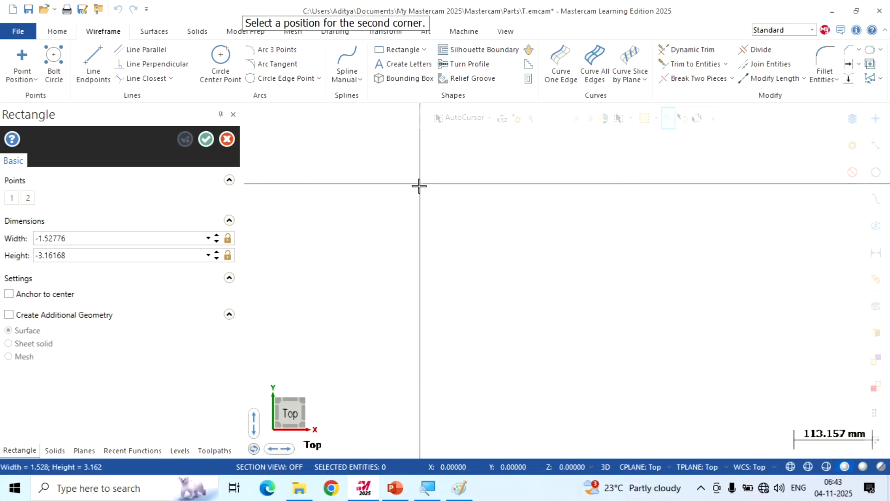
{"action": "left_click", "coordinate": [543, 364]}
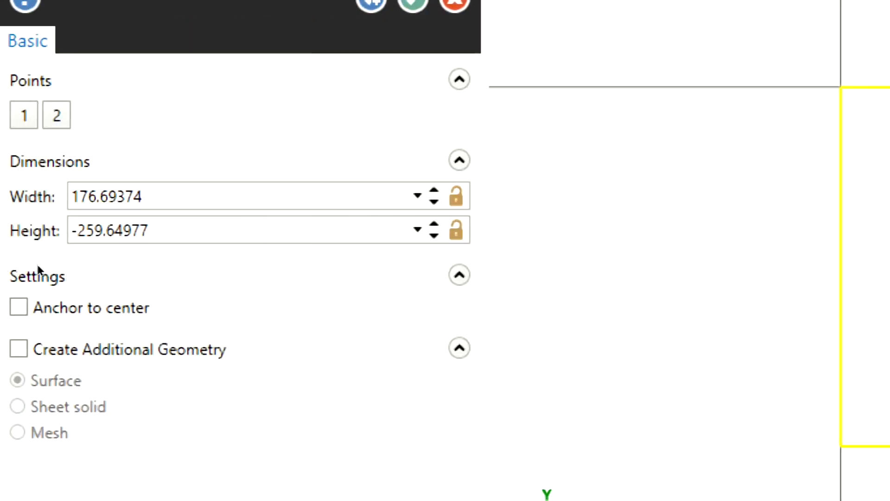
Set the rectangle's height to -152 mm and its width to 42 mm, and accept it
{"action": "double_click", "coordinate": [100, 239]}
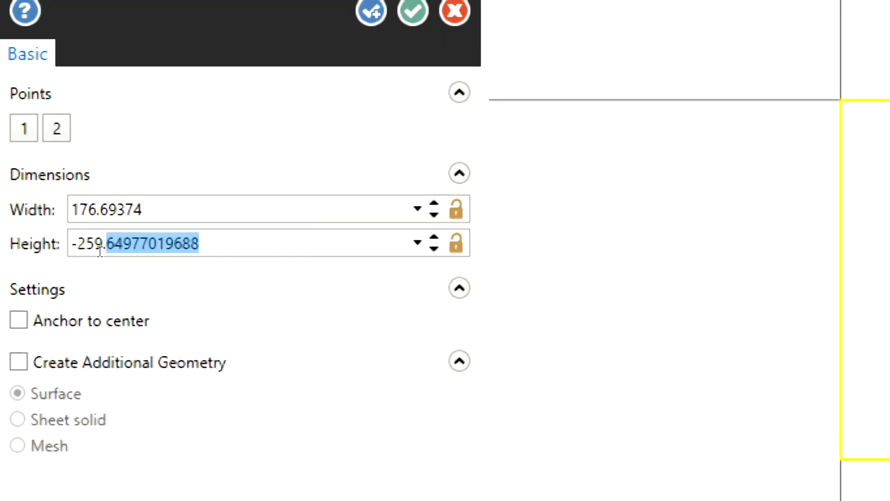
{"action": "key", "text": "BackSpace"}
{"action": "key", "text": "BackSpace"}
{"action": "key", "text": "BackSpace"}
{"action": "key", "text": "BackSpace"}
{"action": "key", "text": "BackSpace"}
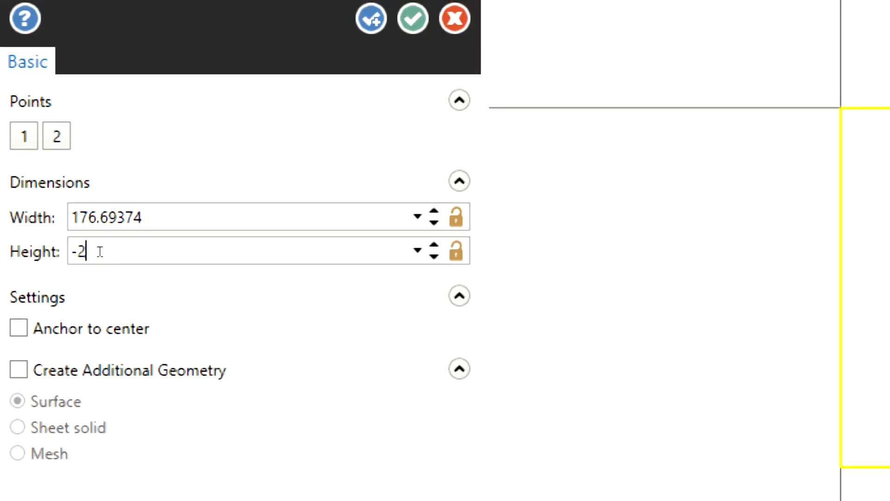
{"action": "type", "text": "152"}
{"action": "key", "text": "shift+Tab"}
{"action": "type", "text": "42"}
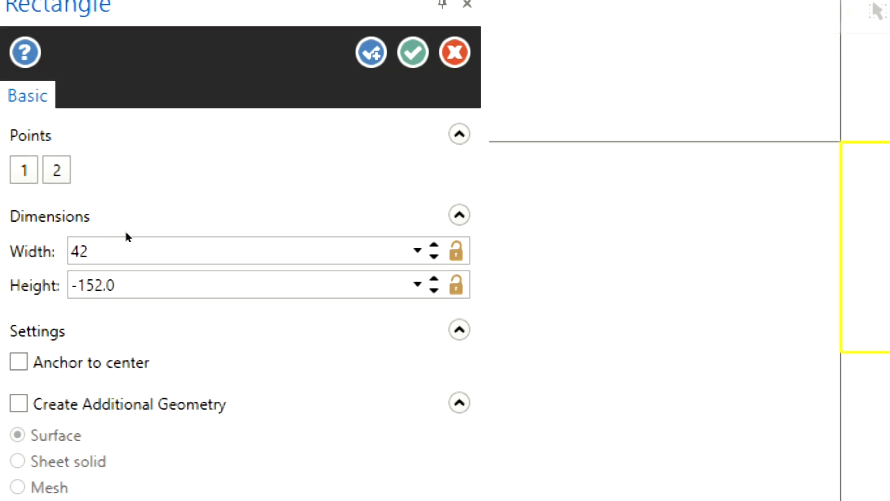
{"action": "key", "text": "Tab"}
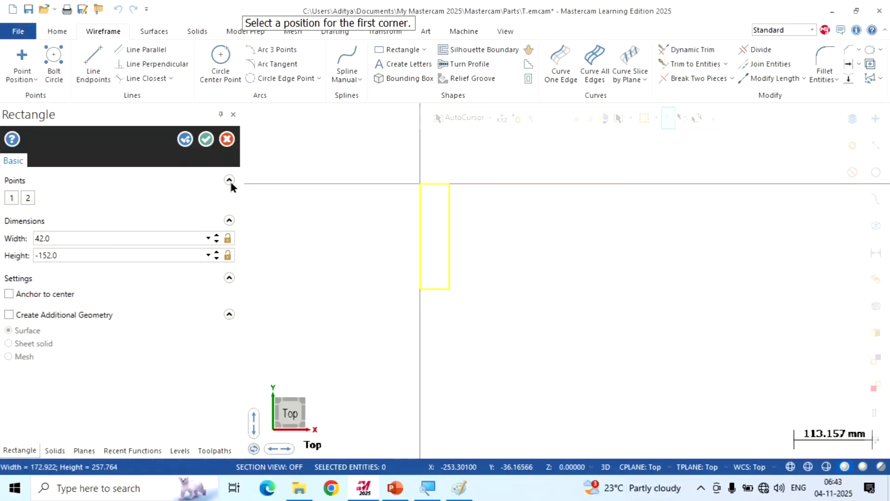
{"action": "left_click", "coordinate": [205, 139]}
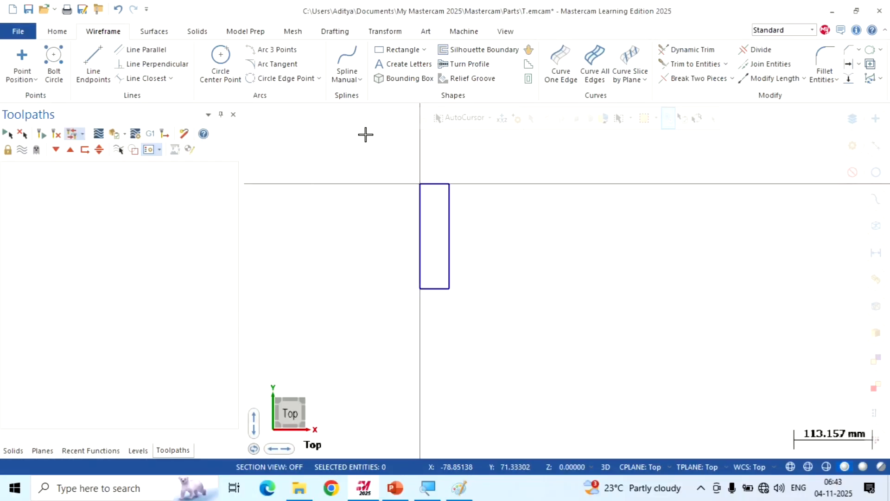
{"action": "scroll", "coordinate": [346, 154], "scroll_direction": "up", "scroll_amount": 1}
{"action": "right_click", "coordinate": [345, 153]}
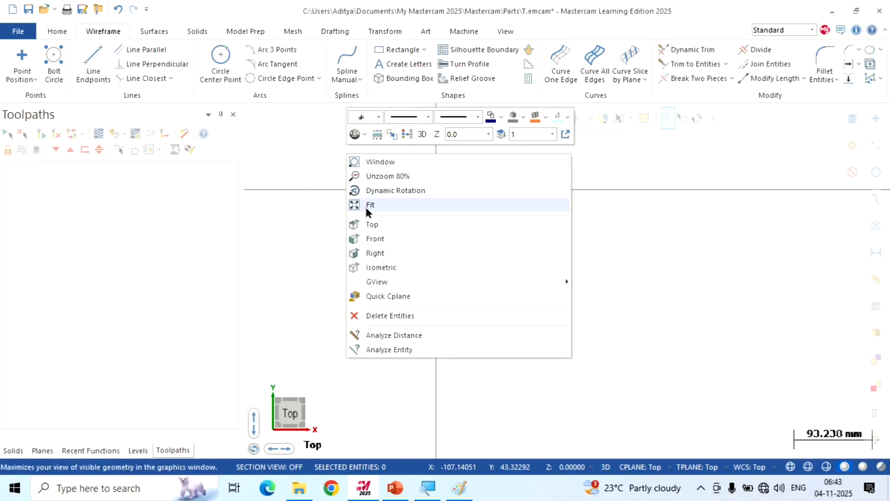
{"action": "left_click", "coordinate": [372, 206]}
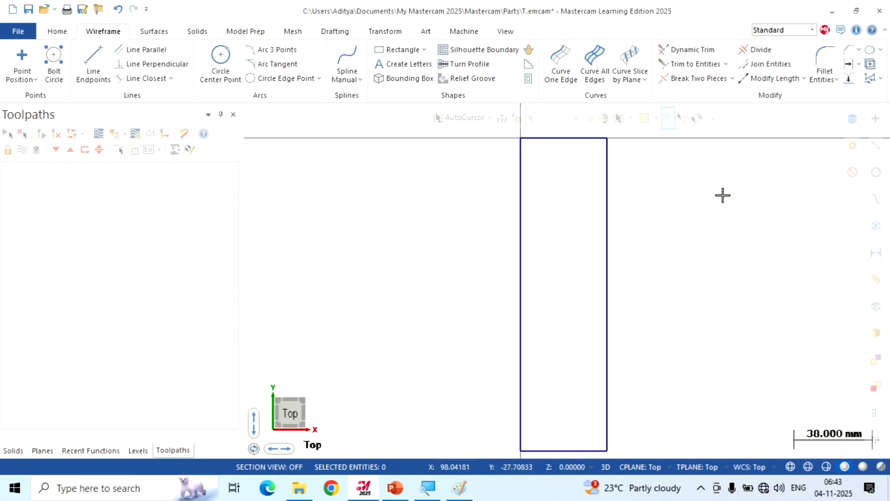
Switch to Paint, examine the wrench drawing for the ring centre's horizontal and vertical offsets from the outline's upper corner, and return to Mastercam
{"action": "left_click", "coordinate": [453, 489]}
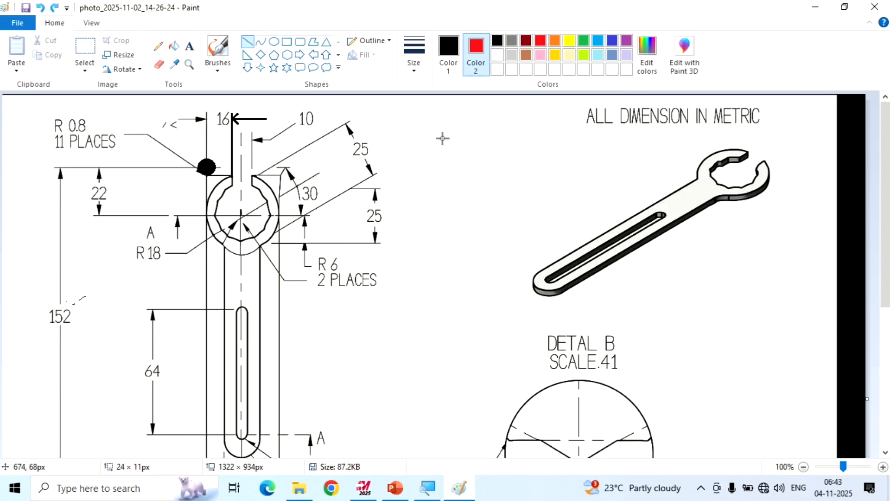
{"action": "left_click", "coordinate": [159, 46]}
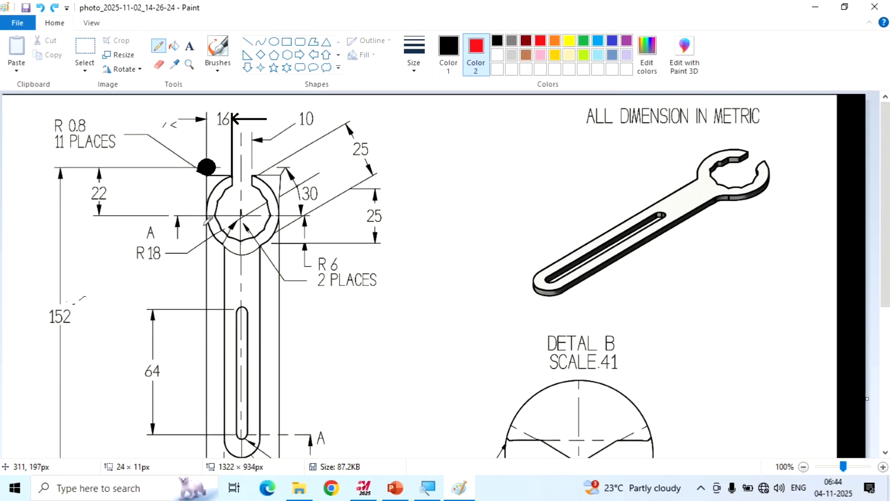
{"action": "scroll", "coordinate": [212, 269], "scroll_direction": "down", "scroll_amount": 5}
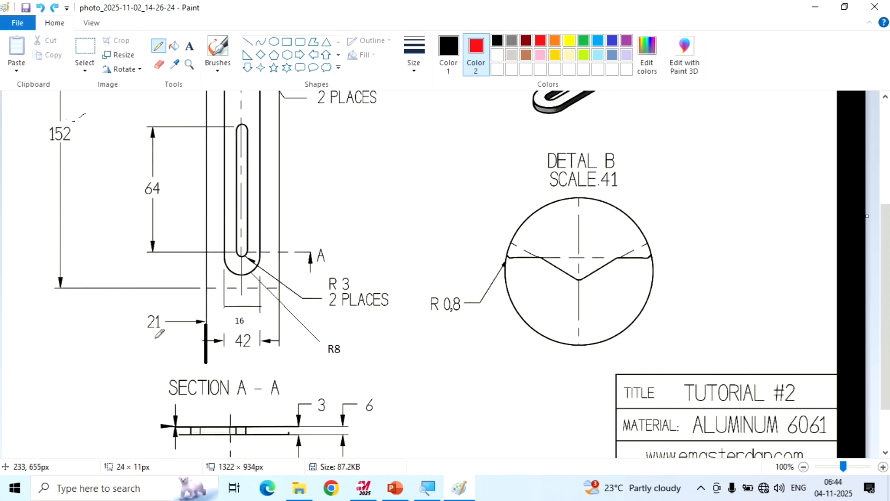
{"action": "scroll", "coordinate": [157, 335], "scroll_direction": "up", "scroll_amount": 5}
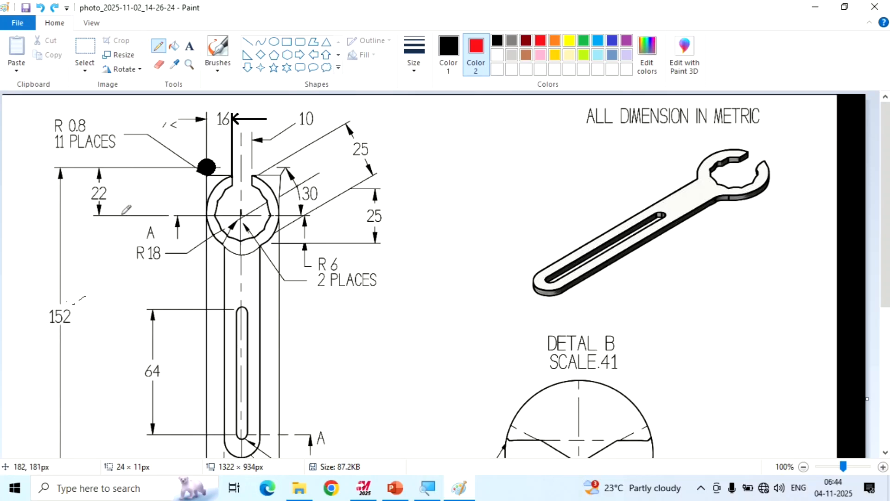
{"action": "scroll", "coordinate": [122, 241], "scroll_direction": "down", "scroll_amount": 4}
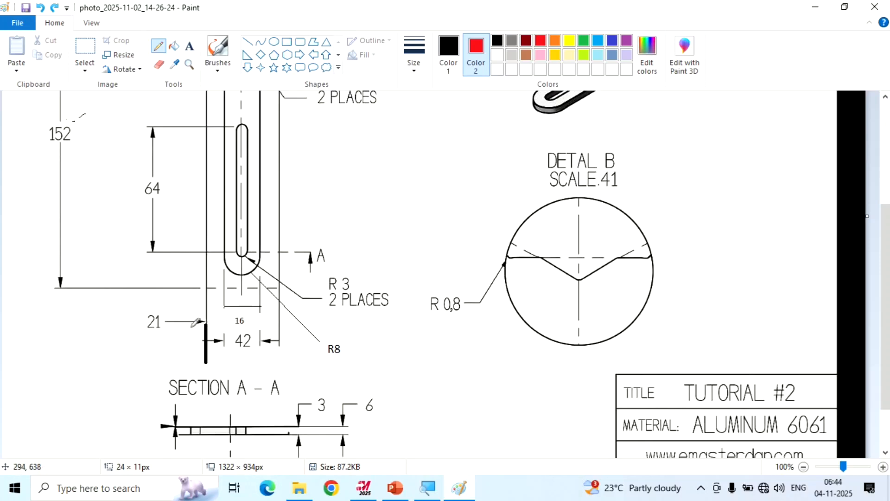
{"action": "scroll", "coordinate": [157, 320], "scroll_direction": "up", "scroll_amount": 4}
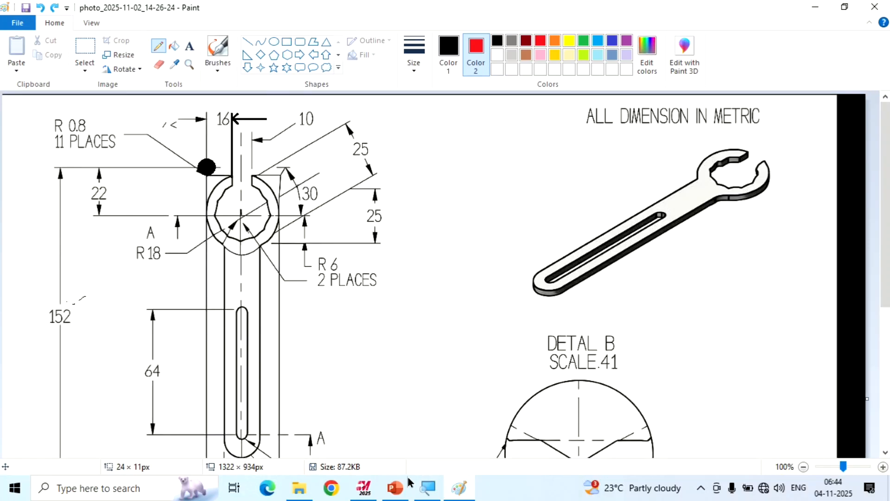
{"action": "left_click", "coordinate": [365, 487]}
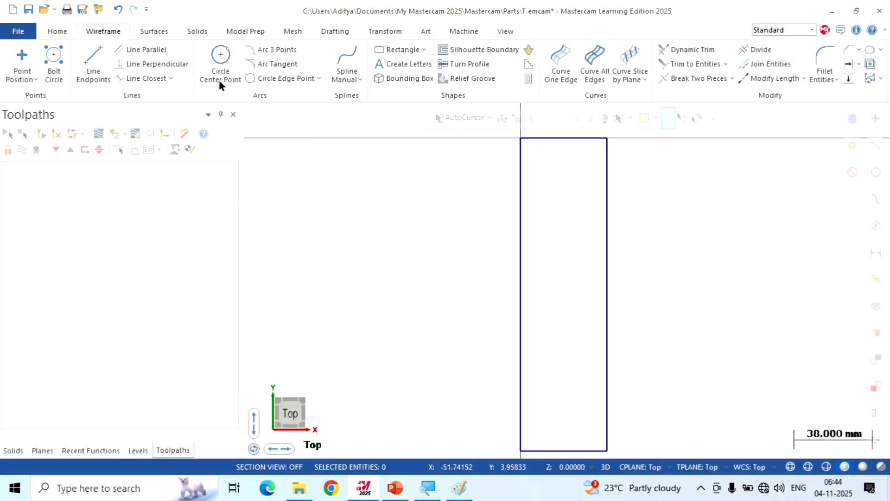
Create a point at coordinates 21,-22 for the ring centre inside the rectangle and accept it
{"action": "left_click", "coordinate": [23, 57]}
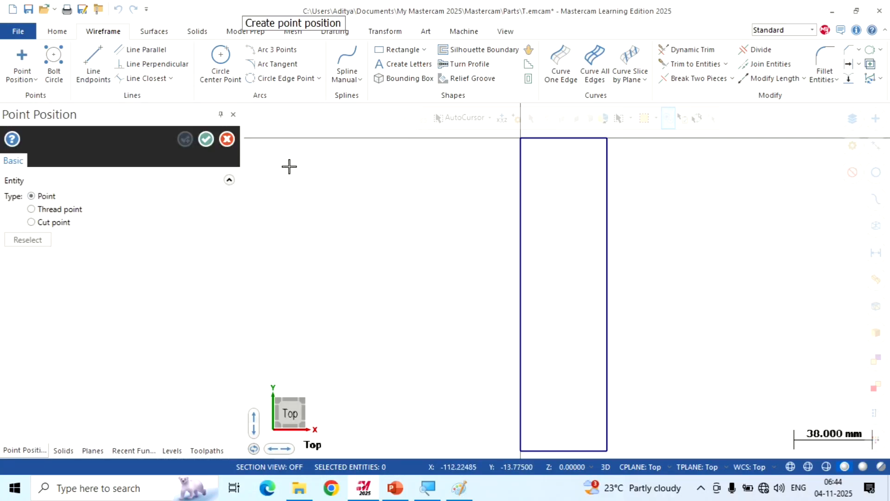
{"action": "key", "text": "space"}
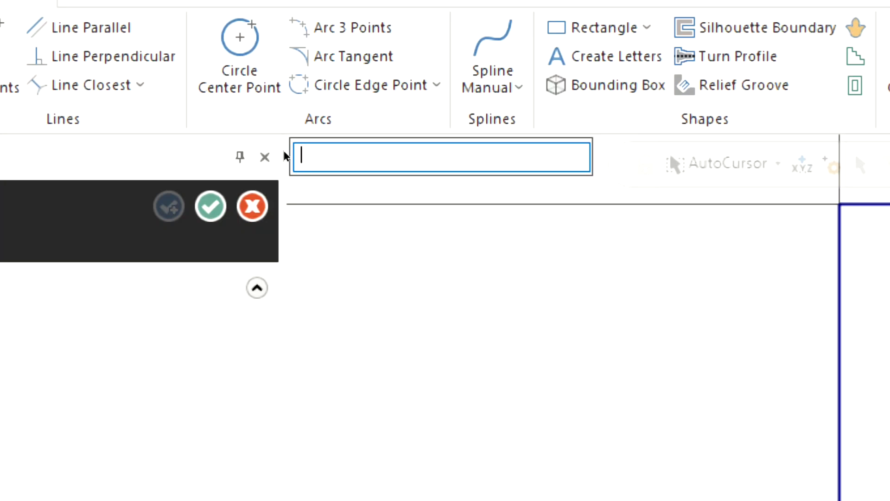
{"action": "type", "text": "21"}
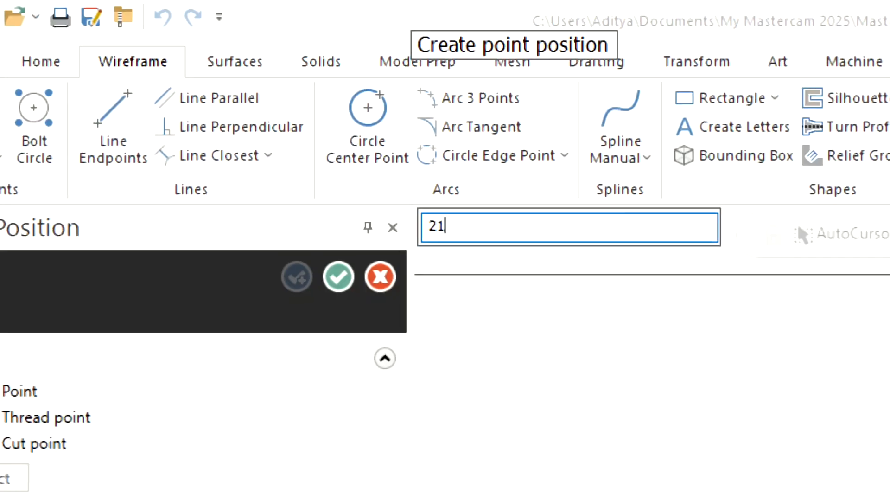
{"action": "type", "text": ","}
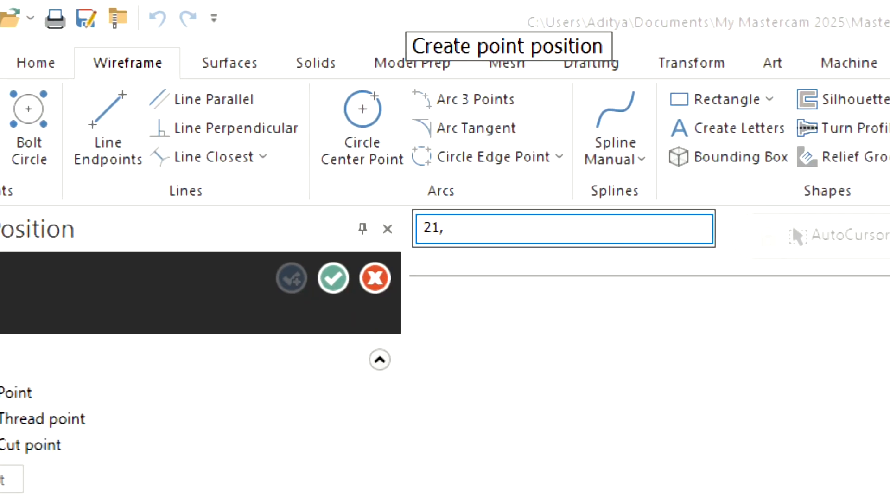
{"action": "type", "text": "-"}
{"action": "type", "text": "22"}
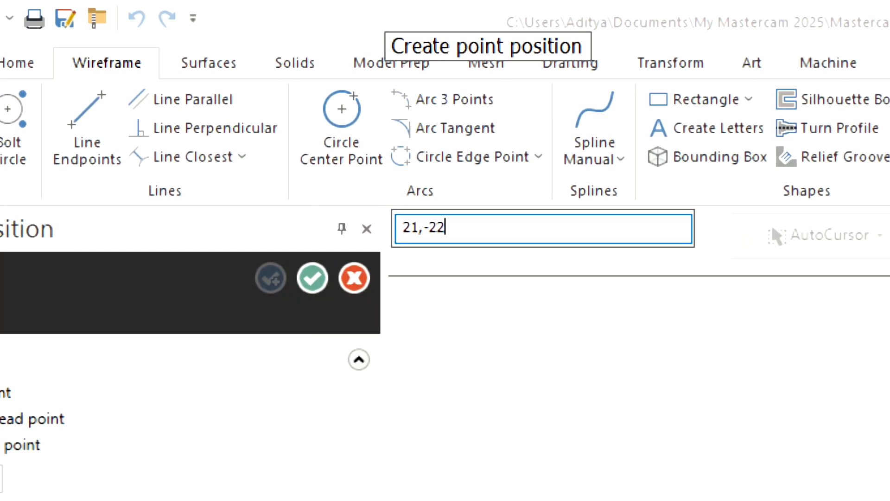
{"action": "key", "text": "Return"}
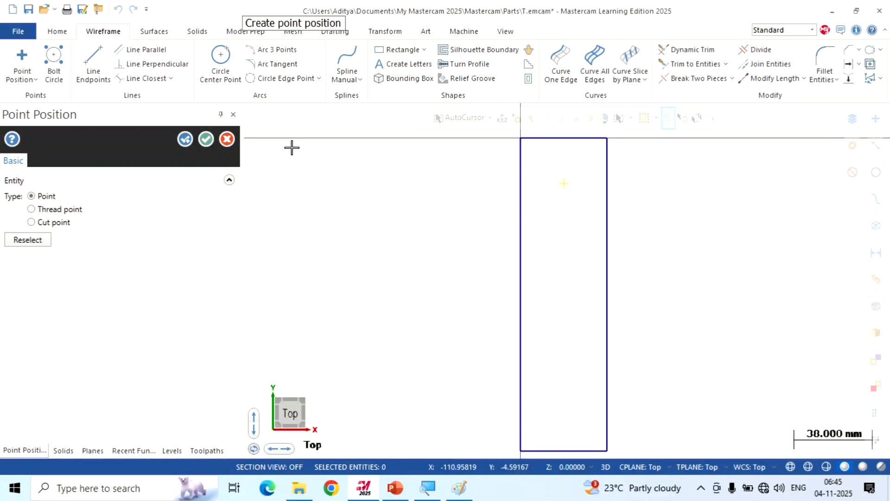
{"action": "left_click", "coordinate": [206, 139]}
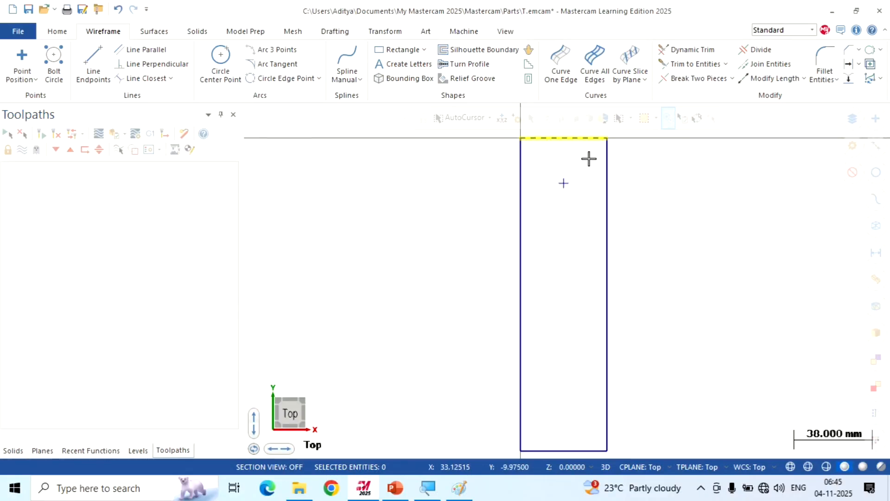
{"action": "scroll", "coordinate": [589, 158], "scroll_direction": "up", "scroll_amount": 2}
{"action": "scroll", "coordinate": [589, 159], "scroll_direction": "up", "scroll_amount": 4}
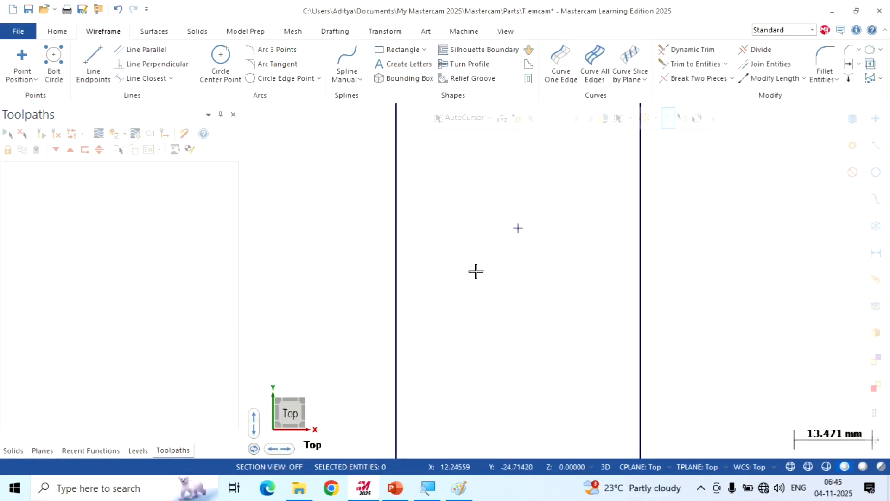
{"action": "scroll", "coordinate": [429, 257], "scroll_direction": "down", "scroll_amount": 3}
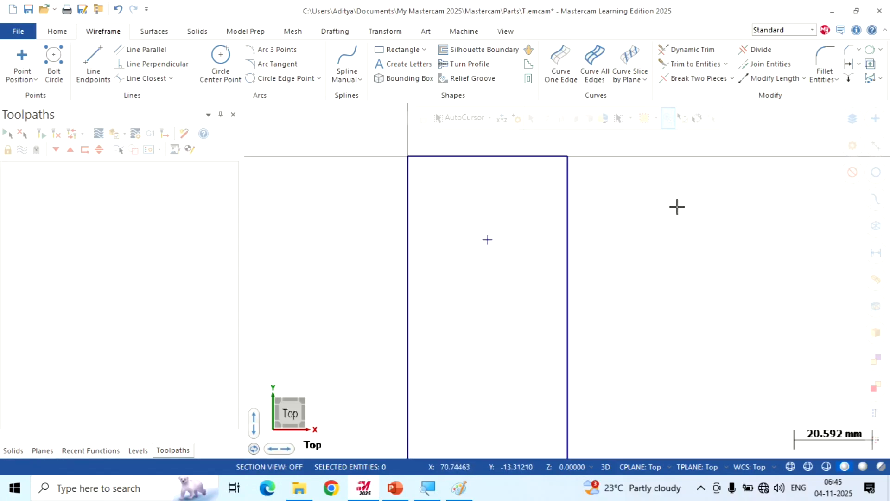
{"action": "scroll", "coordinate": [677, 207], "scroll_direction": "down", "scroll_amount": 1}
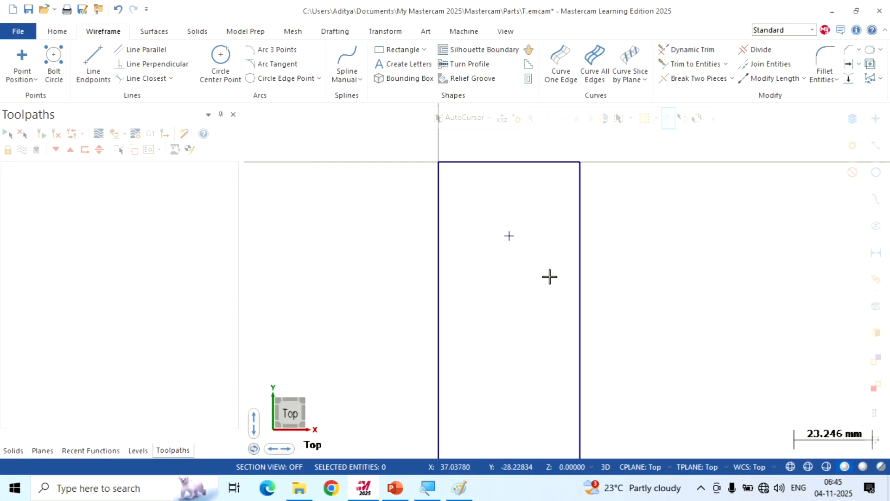
Switch to Paint, mark the two 25 mm across-flats dimensions and the R18 label on the wrench drawing, and return to Mastercam
{"action": "left_click", "coordinate": [460, 488]}
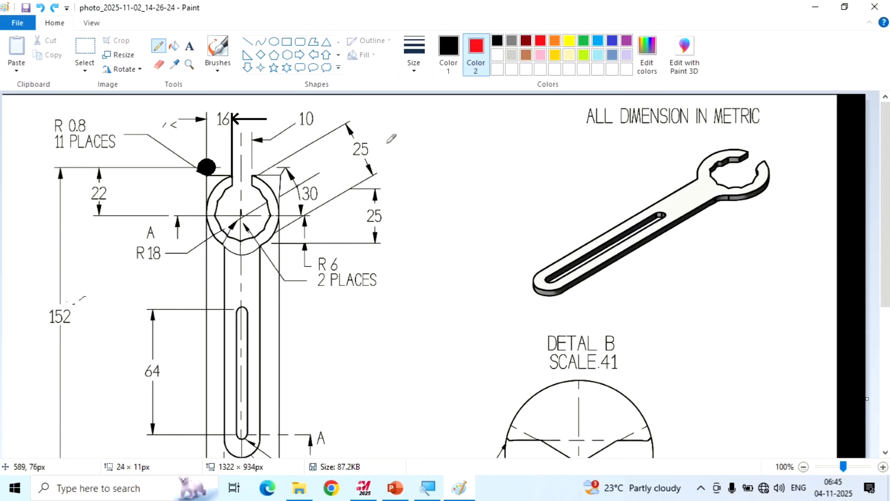
{"action": "mouse_move", "coordinate": [380, 138]}
{"action": "left_mouse_down"}
{"action": "mouse_move", "coordinate": [375, 162]}
{"action": "mouse_move", "coordinate": [405, 170]}
{"action": "left_mouse_up"}
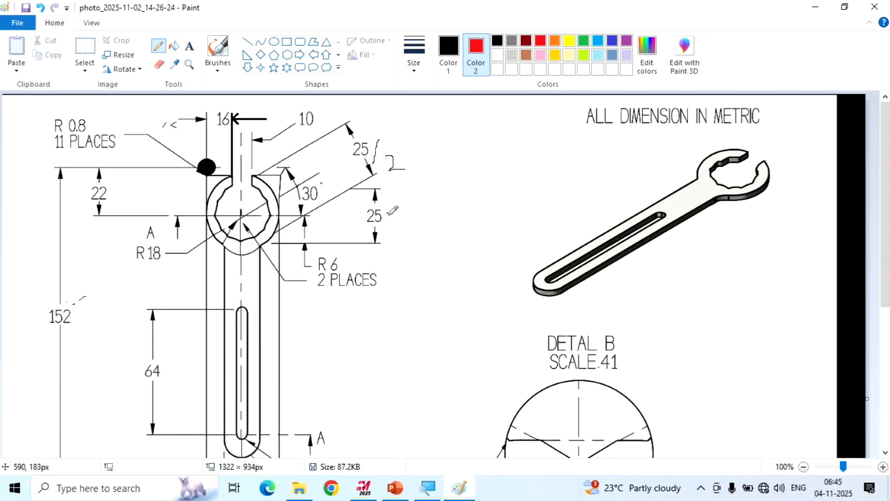
{"action": "left_click_drag", "start_coordinate": [389, 214], "coordinate": [410, 205]}
{"action": "left_click_drag", "start_coordinate": [131, 267], "coordinate": [157, 273]}
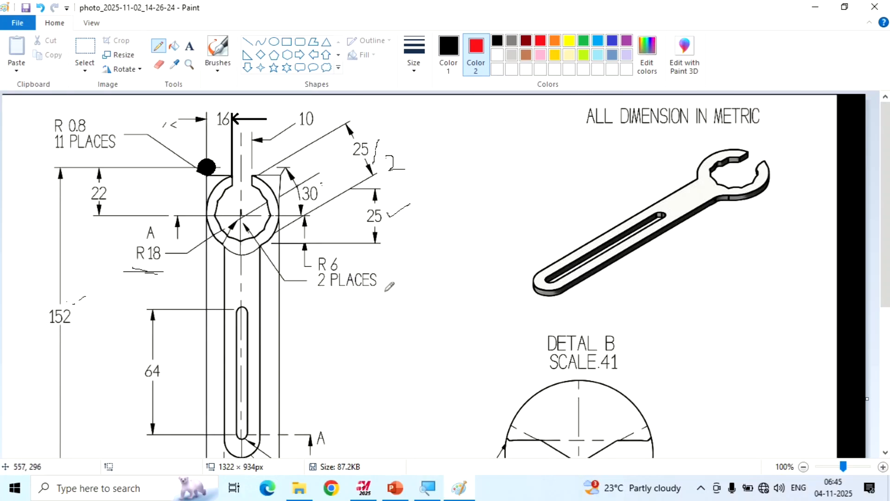
{"action": "left_click", "coordinate": [363, 488]}
Draw a six-sided polygon centred on the ring's centre point, with a flat radius of about 16.2 mm
{"action": "scroll", "coordinate": [650, 180], "scroll_direction": "up", "scroll_amount": 2}
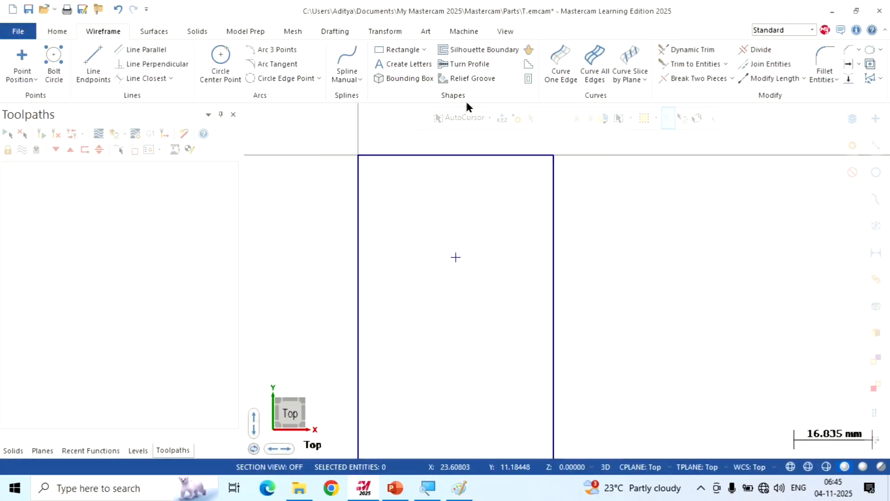
{"action": "left_click", "coordinate": [425, 49]}
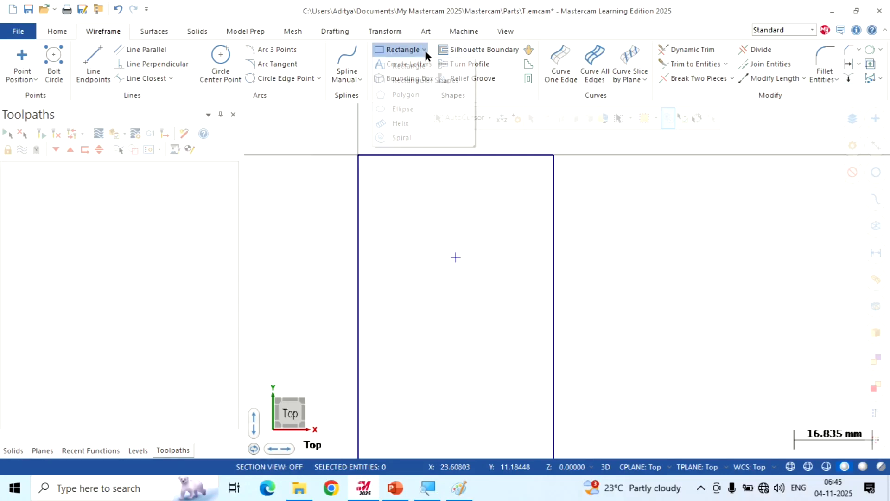
{"action": "left_click", "coordinate": [430, 95]}
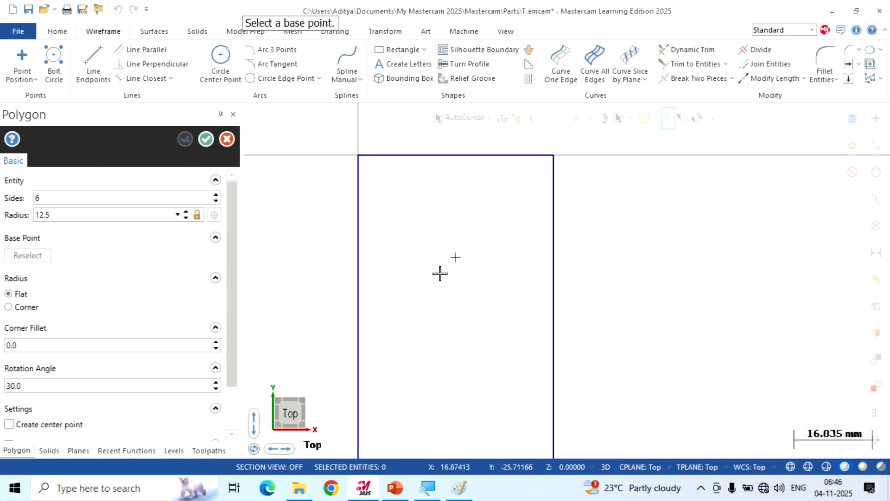
{"action": "left_click", "coordinate": [455, 257]}
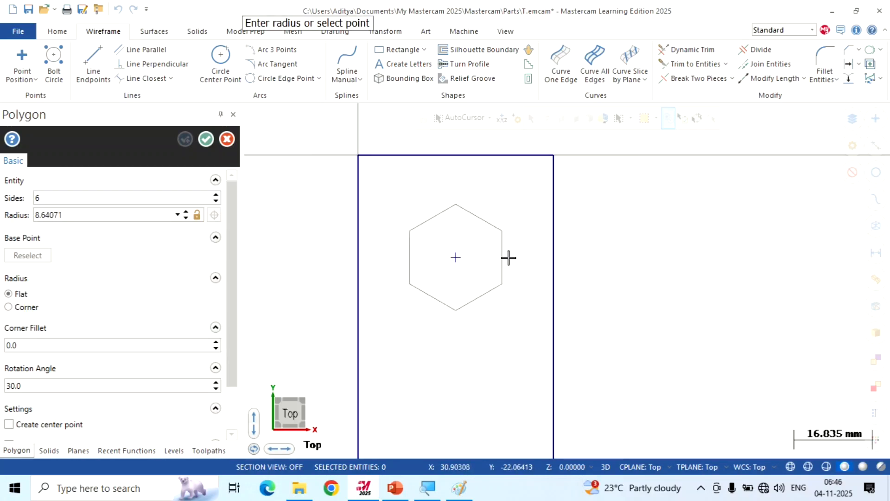
{"action": "left_click", "coordinate": [532, 258]}
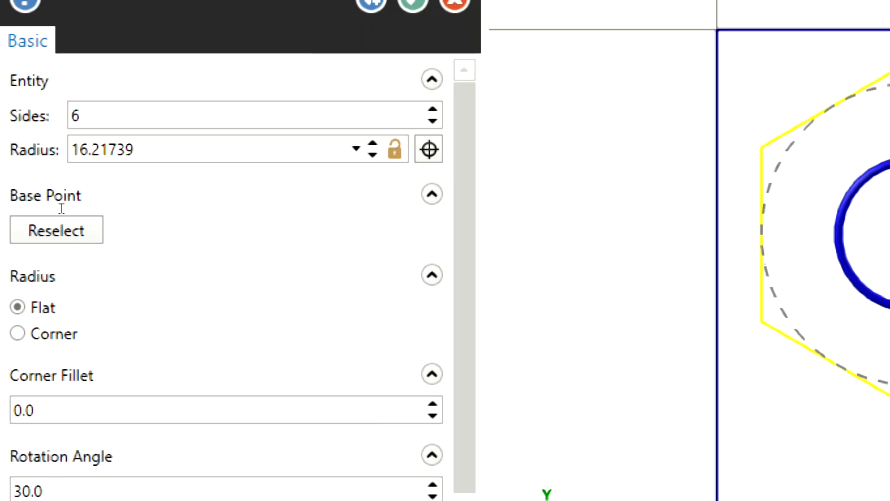
Set the hexagon's radius to 25/2 mm, keeping six sides, and apply it
{"action": "double_click", "coordinate": [102, 150]}
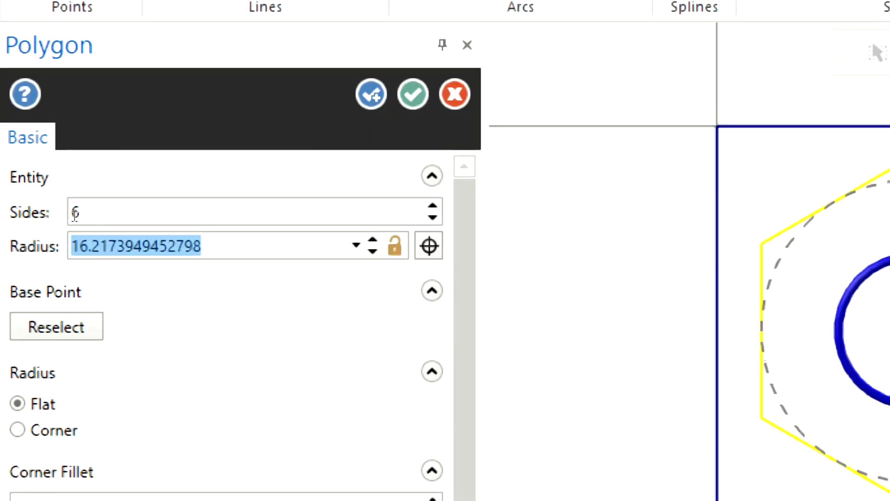
{"action": "type", "text": "25/"}
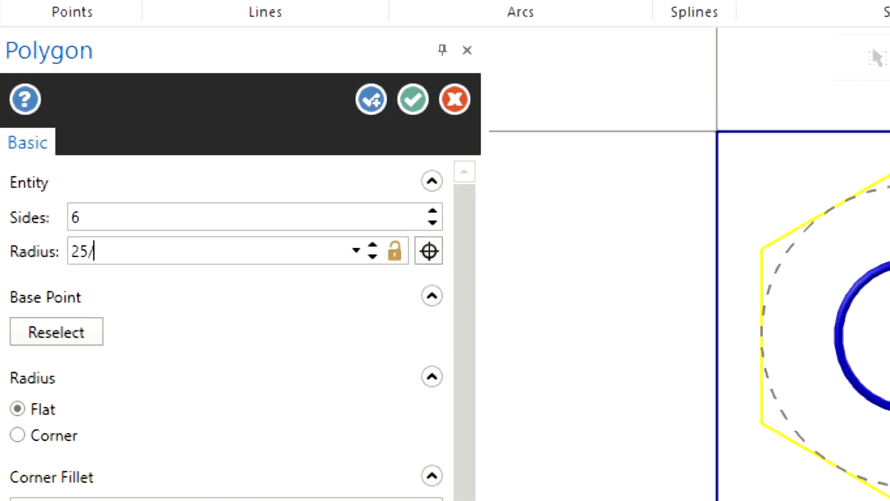
{"action": "type", "text": "2"}
{"action": "key", "text": "shift+Tab"}
{"action": "type", "text": "5"}
{"action": "key", "text": "Tab"}
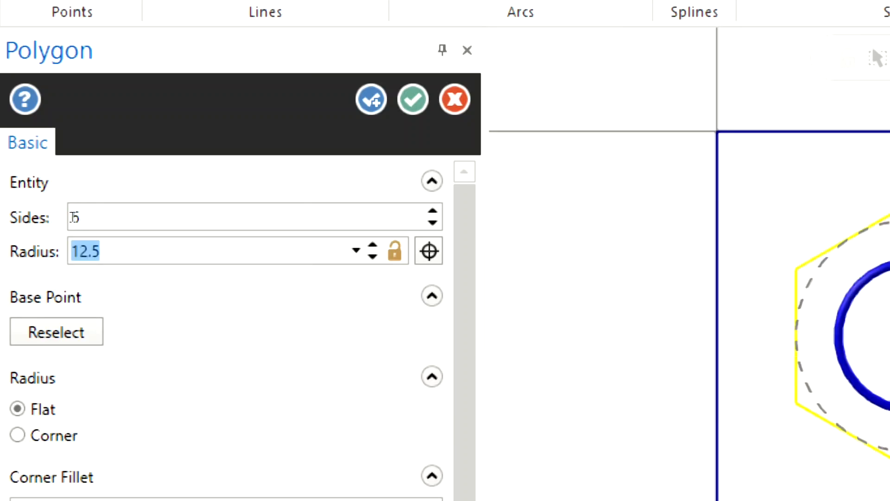
{"action": "key", "text": "Return"}
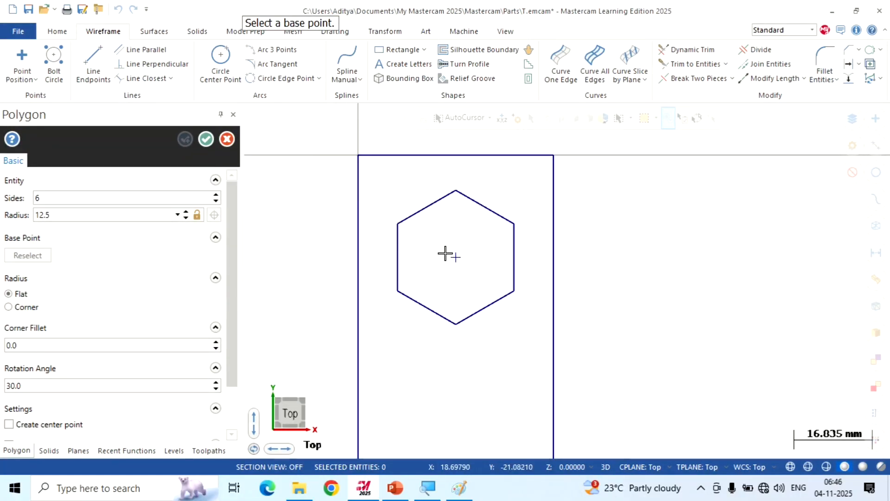
Draw a second hexagon about 8.5 mm in flat radius on the same centre point and set its rotation angle to 0
{"action": "scroll", "coordinate": [450, 253], "scroll_direction": "up", "scroll_amount": 3}
{"action": "left_click", "coordinate": [460, 259]}
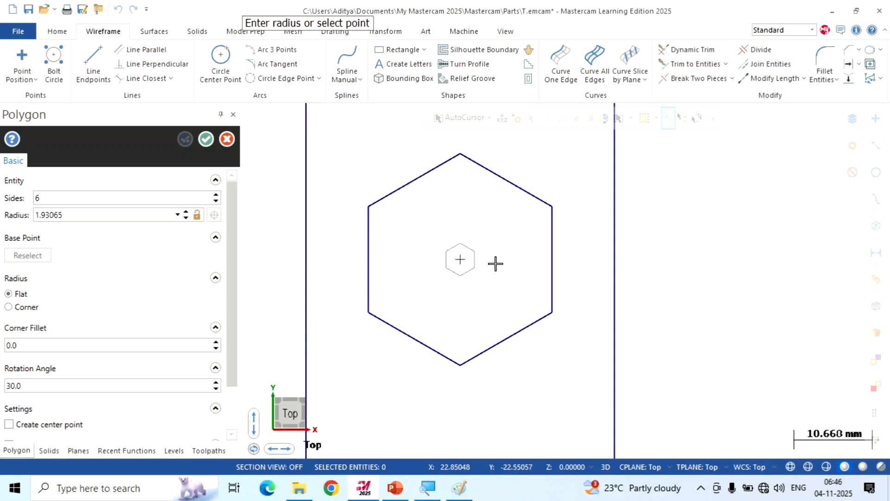
{"action": "left_click", "coordinate": [523, 265]}
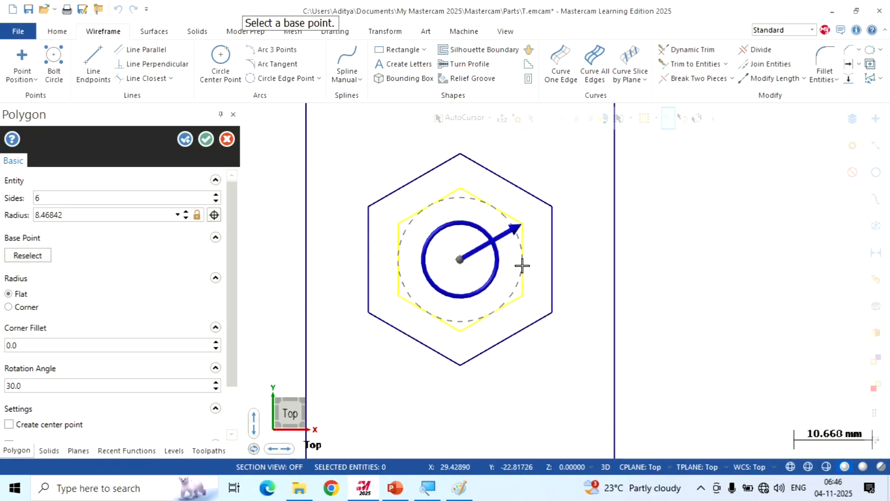
{"action": "left_click_drag", "start_coordinate": [233, 298], "coordinate": [235, 356]}
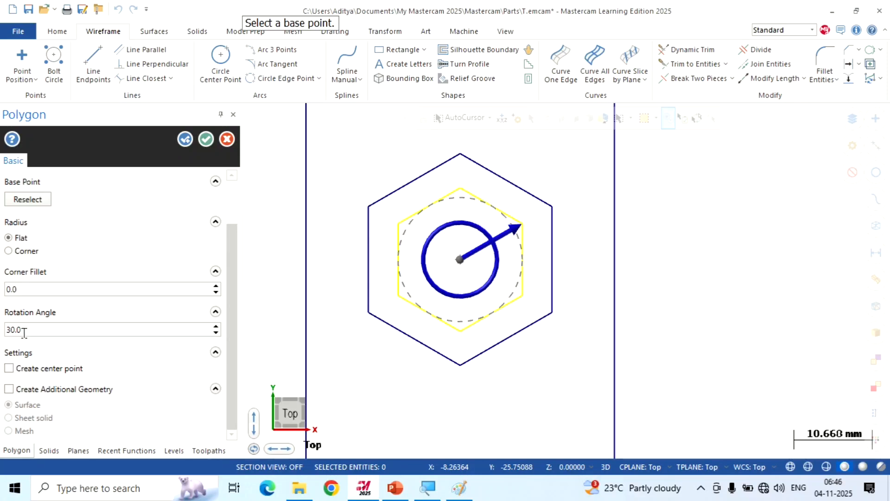
{"action": "left_click_drag", "start_coordinate": [24, 333], "coordinate": [1, 338]}
{"action": "left_click", "coordinate": [26, 290]}
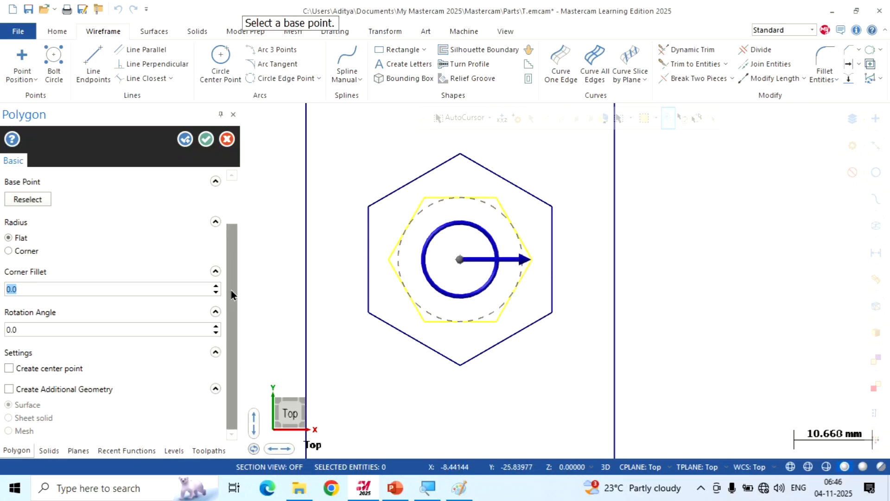
Set the second hexagon's radius to 25/2 mm and finish the polygon command
{"action": "left_click_drag", "start_coordinate": [232, 294], "coordinate": [227, 242]}
{"action": "left_click", "coordinate": [71, 215]}
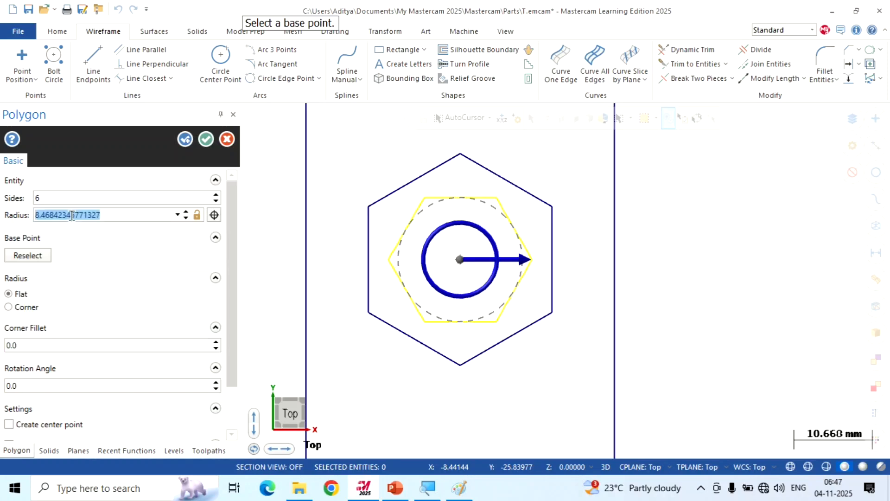
{"action": "type", "text": "25/2"}
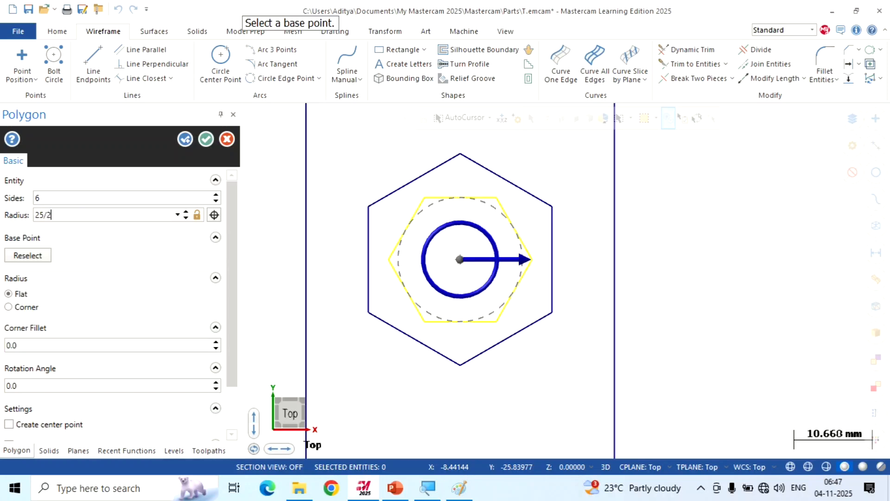
{"action": "key", "text": "Return"}
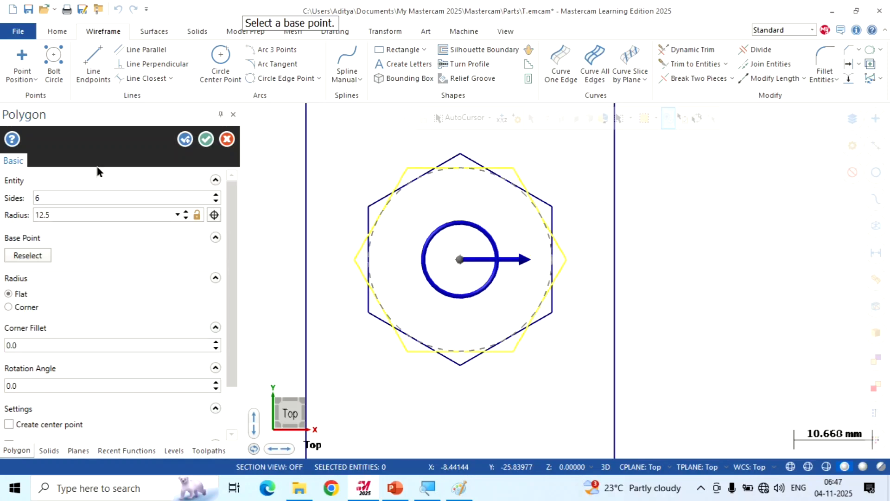
{"action": "left_click", "coordinate": [203, 141]}
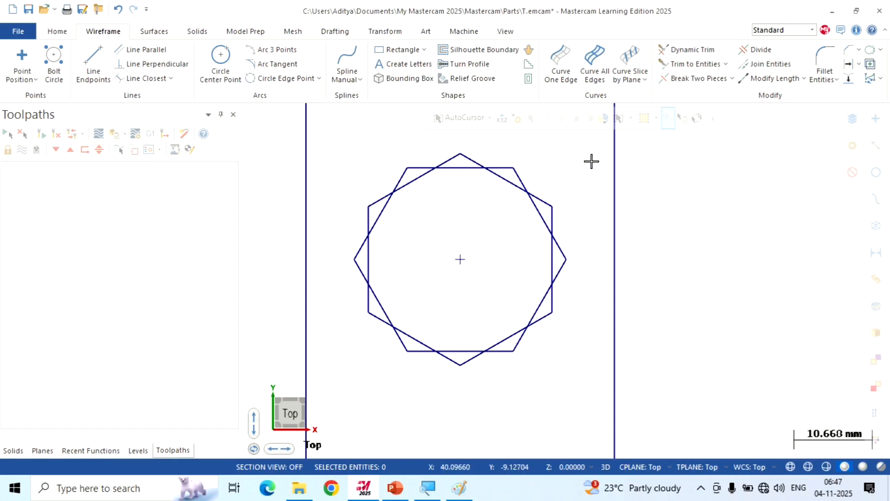
Draw a circle about 16 mm in radius centred on the ring's centre point, around the two hexagons
{"action": "scroll", "coordinate": [570, 160], "scroll_direction": "up", "scroll_amount": 2}
{"action": "scroll", "coordinate": [761, 231], "scroll_direction": "down", "scroll_amount": 2}
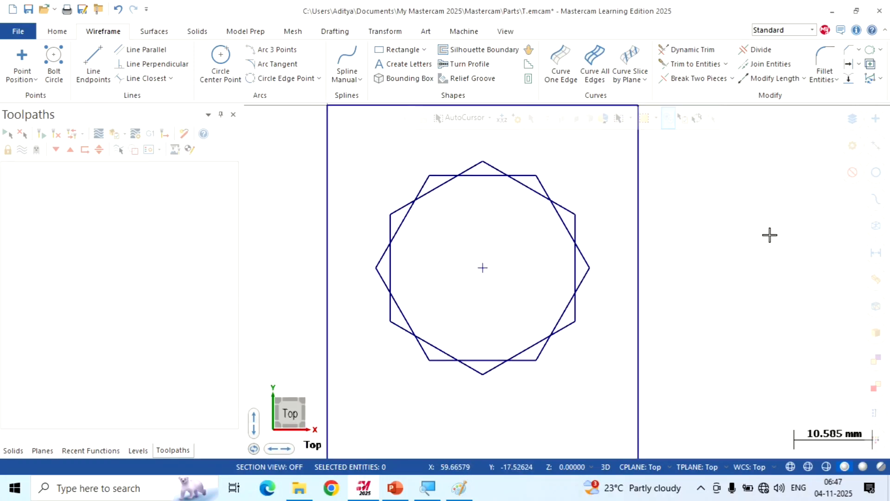
{"action": "scroll", "coordinate": [768, 222], "scroll_direction": "down", "scroll_amount": 3}
{"action": "scroll", "coordinate": [767, 216], "scroll_direction": "up", "scroll_amount": 2}
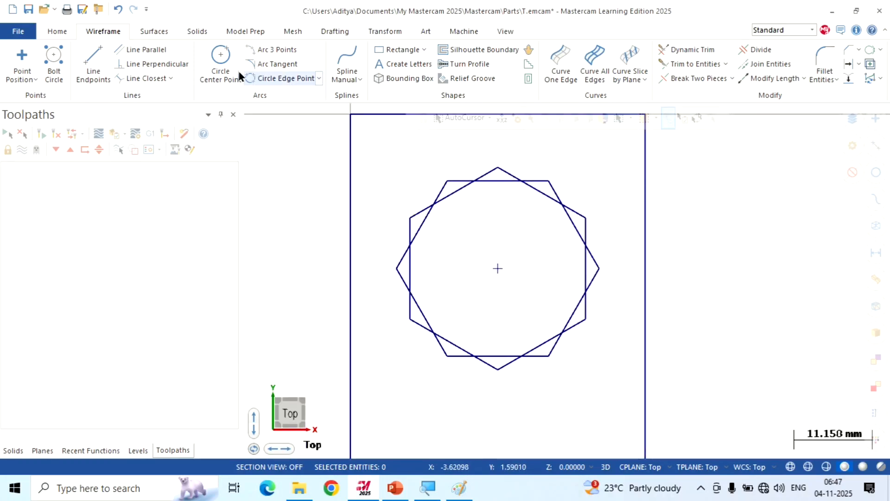
{"action": "left_click", "coordinate": [221, 57]}
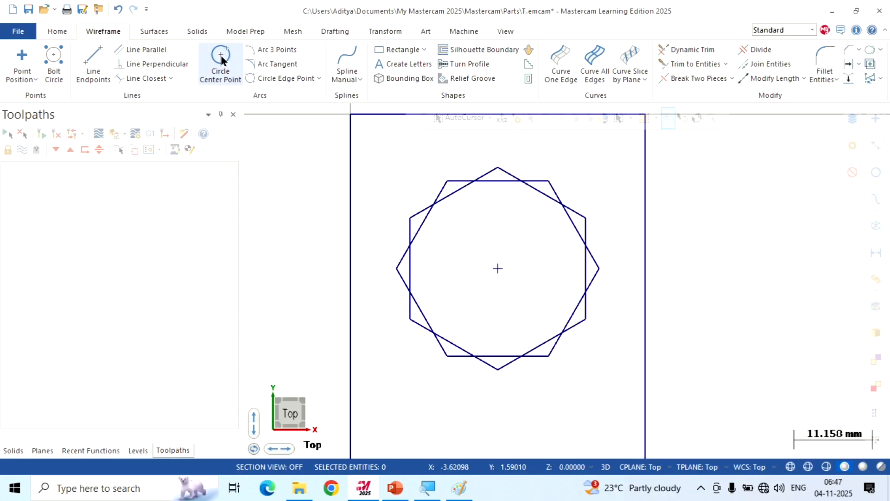
{"action": "scroll", "coordinate": [489, 238], "scroll_direction": "up", "scroll_amount": 3}
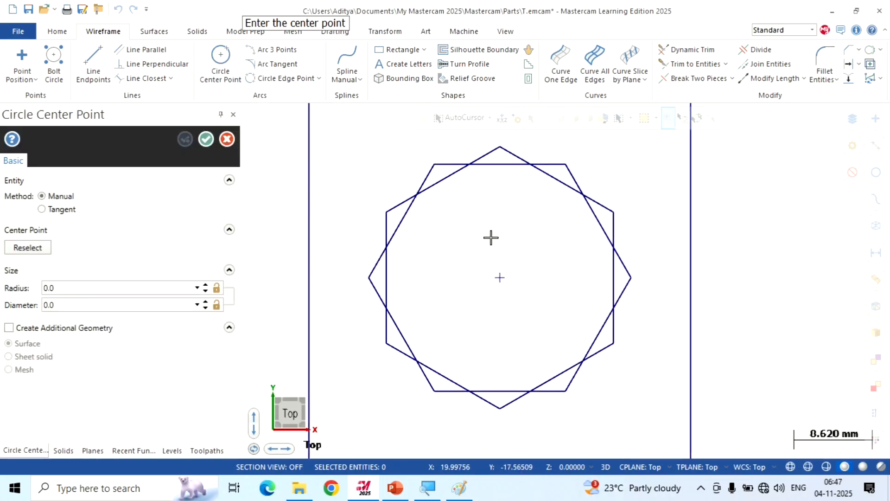
{"action": "left_click", "coordinate": [502, 291]}
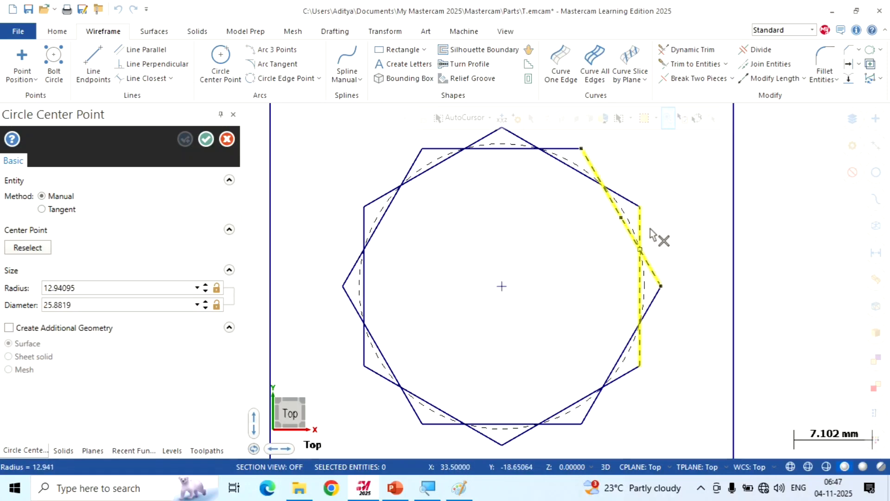
{"action": "left_click", "coordinate": [667, 225]}
{"action": "scroll", "coordinate": [668, 226], "scroll_direction": "down", "scroll_amount": 2}
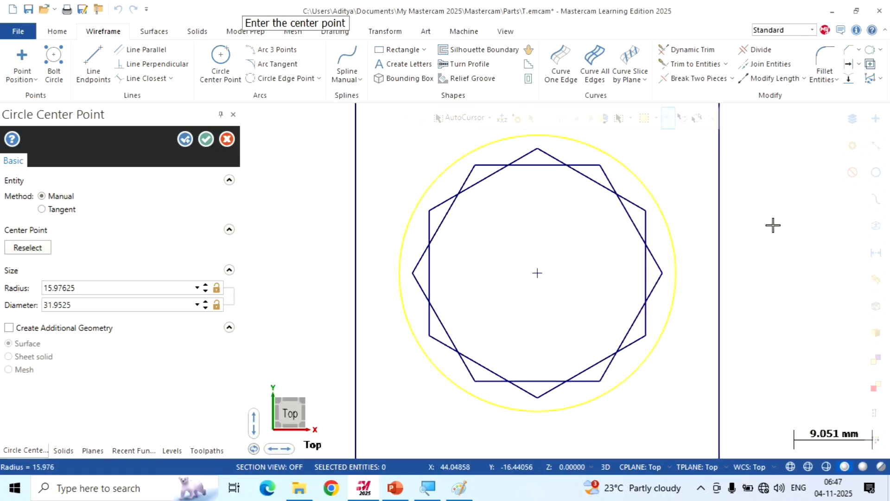
Set the circle's radius to 18 mm and finish the circle command
{"action": "double_click", "coordinate": [96, 290]}
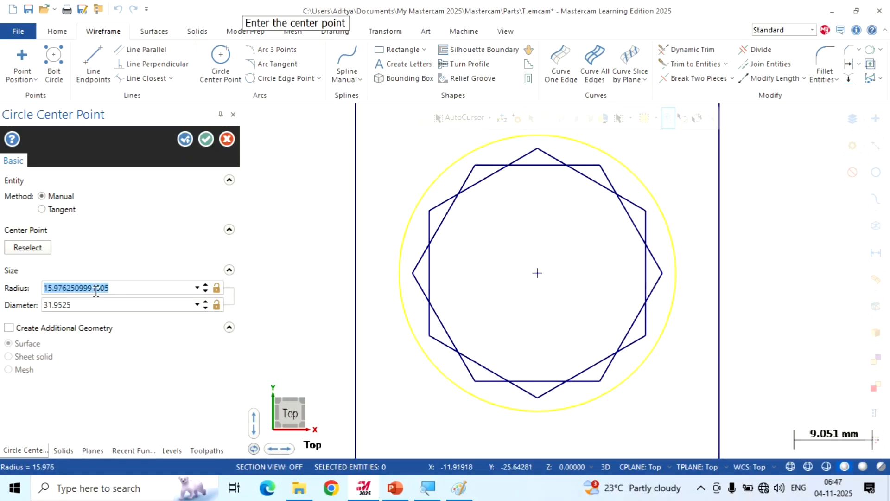
{"action": "type", "text": "18"}
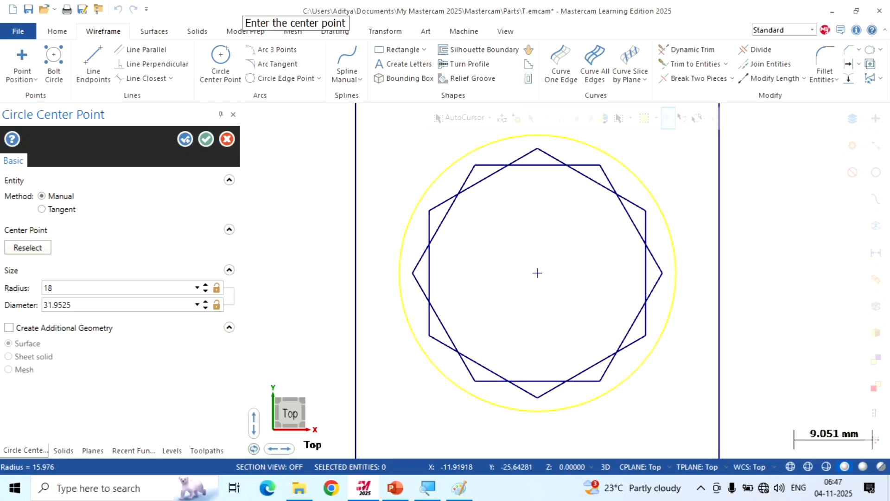
{"action": "key", "text": "Return"}
{"action": "left_click", "coordinate": [207, 140]}
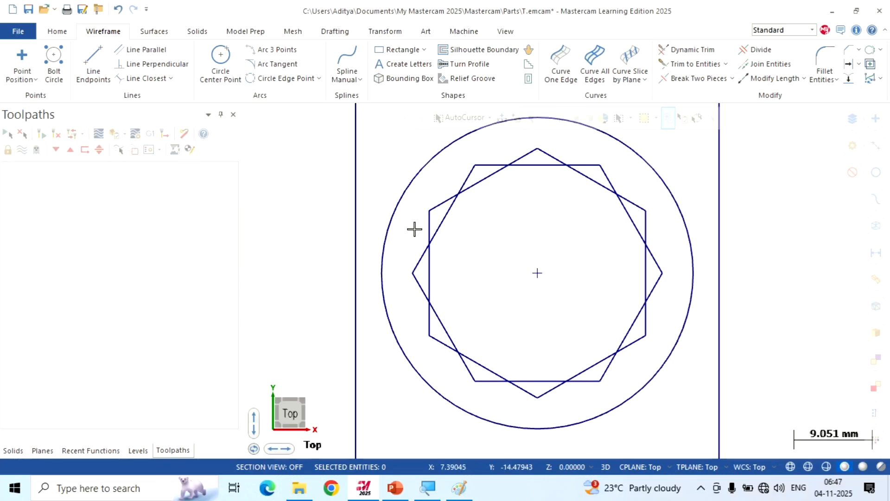
Switch to the reference drawing in Paint, underline the ring's 10 mm opening width, and return to Mastercam
{"action": "scroll", "coordinate": [286, 313], "scroll_direction": "down", "scroll_amount": 1}
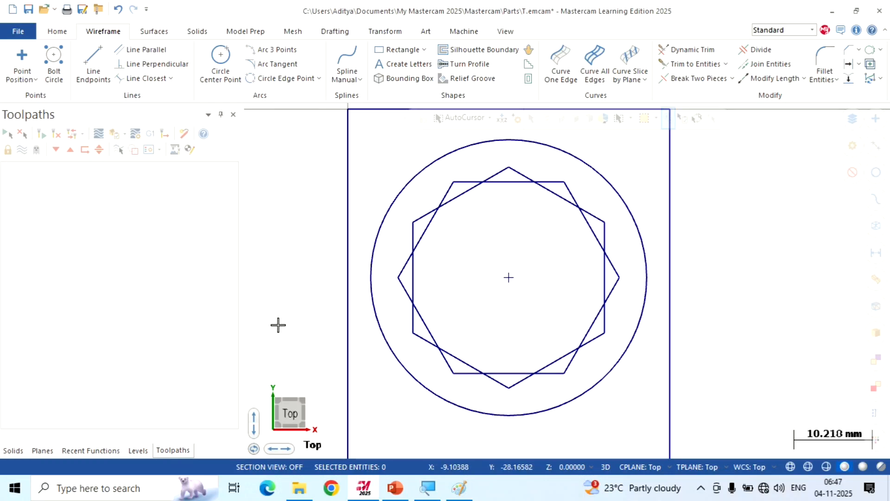
{"action": "scroll", "coordinate": [279, 324], "scroll_direction": "down", "scroll_amount": 1}
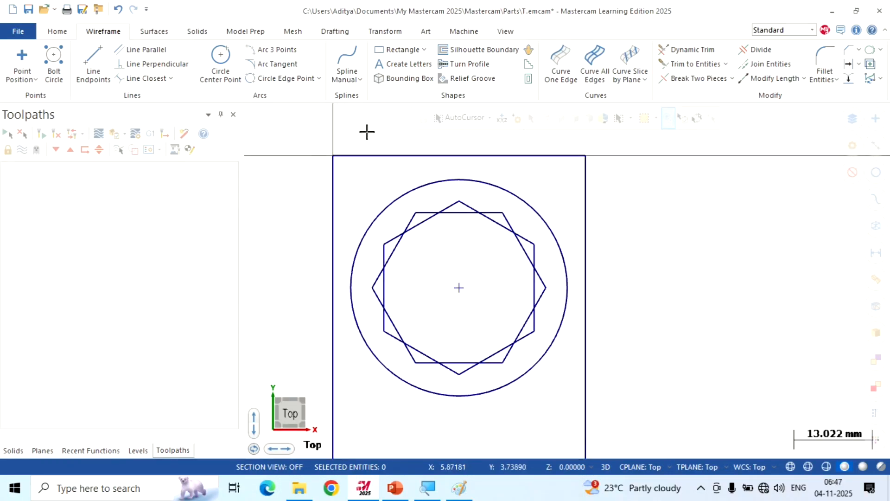
{"action": "scroll", "coordinate": [367, 131], "scroll_direction": "up", "scroll_amount": 1}
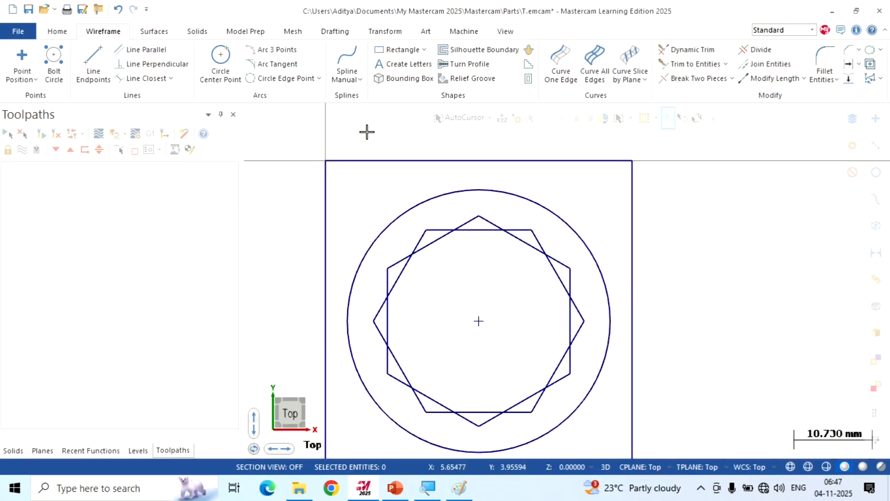
{"action": "left_click", "coordinate": [458, 488]}
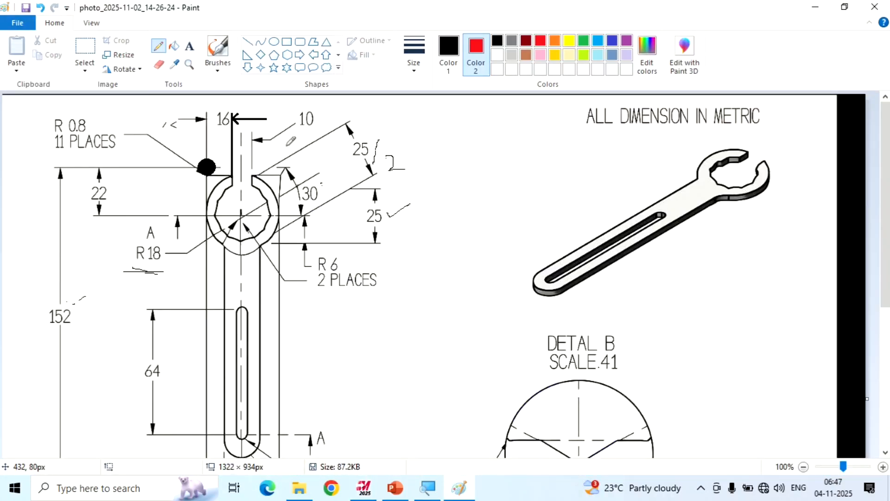
{"action": "mouse_move", "coordinate": [306, 132]}
{"action": "left_mouse_down"}
{"action": "mouse_move", "coordinate": [335, 124]}
{"action": "mouse_move", "coordinate": [315, 123]}
{"action": "mouse_move", "coordinate": [320, 130]}
{"action": "left_mouse_up"}
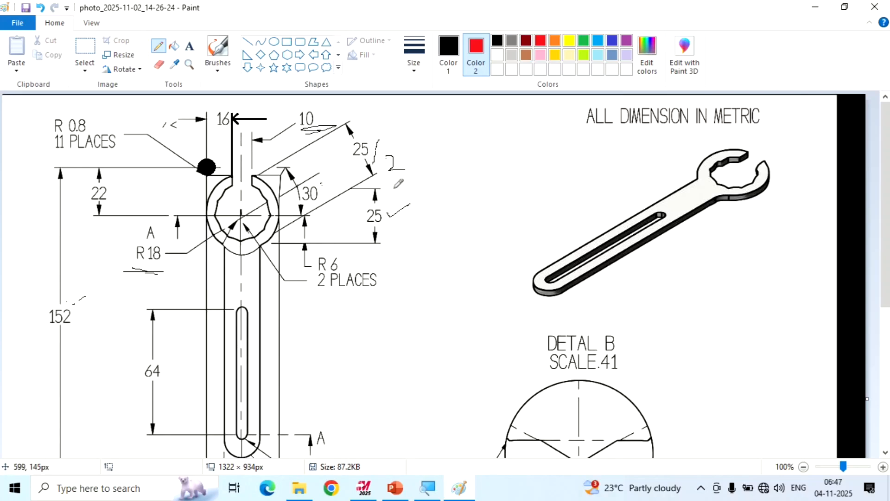
{"action": "left_click", "coordinate": [364, 487]}
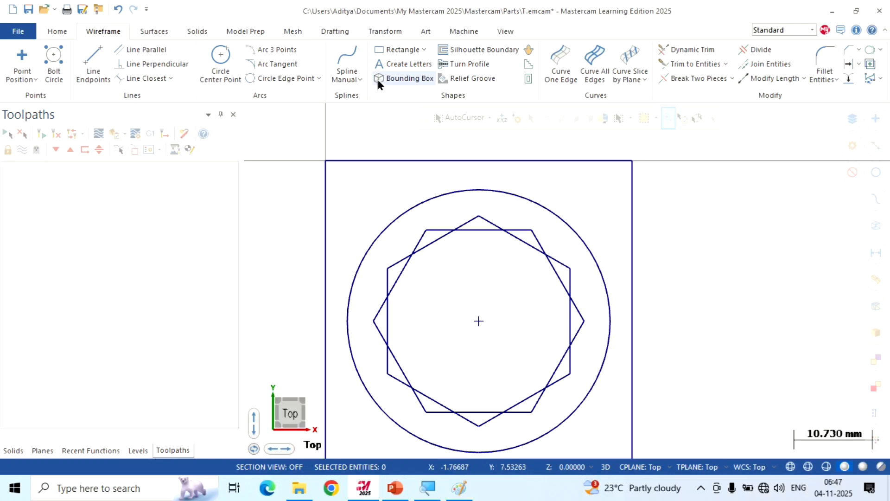
Draw a rectangular shape about 6.7 × 14.6 mm hanging from the midpoint of the bounding rectangle's top edge, using a top-centre origin
{"action": "left_click", "coordinate": [423, 50]}
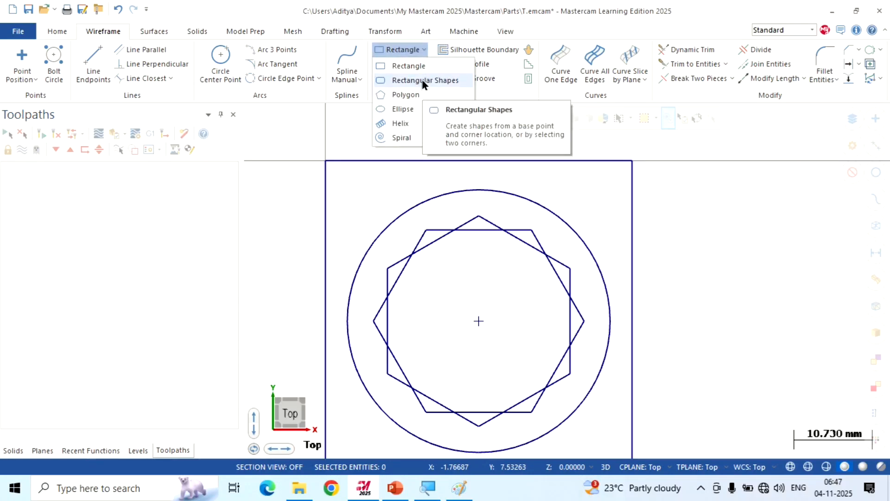
{"action": "left_click", "coordinate": [423, 80]}
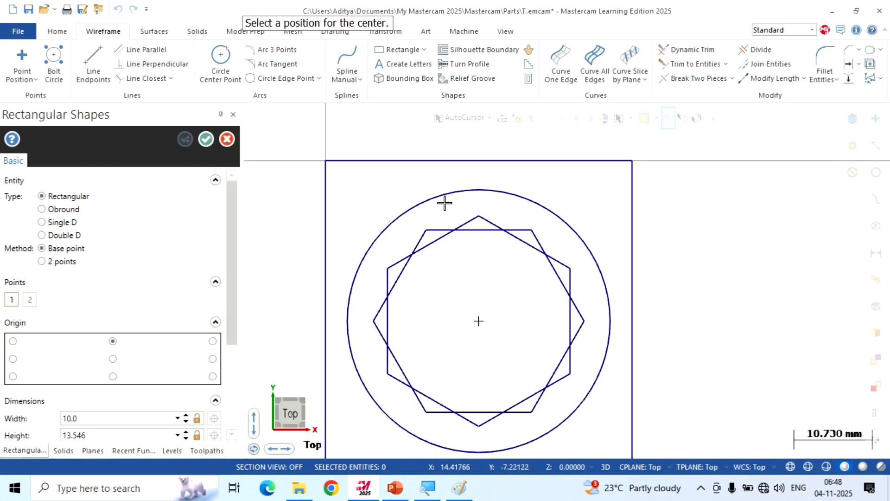
{"action": "left_click", "coordinate": [480, 162]}
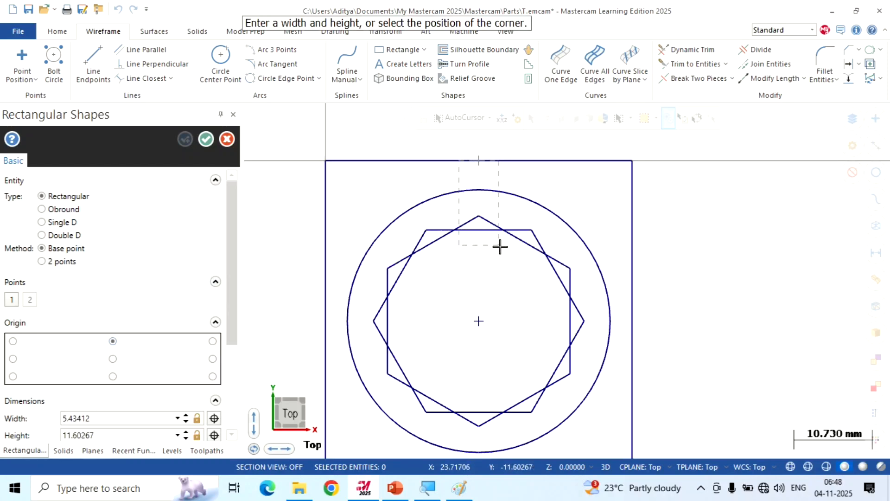
{"action": "left_click", "coordinate": [504, 267]}
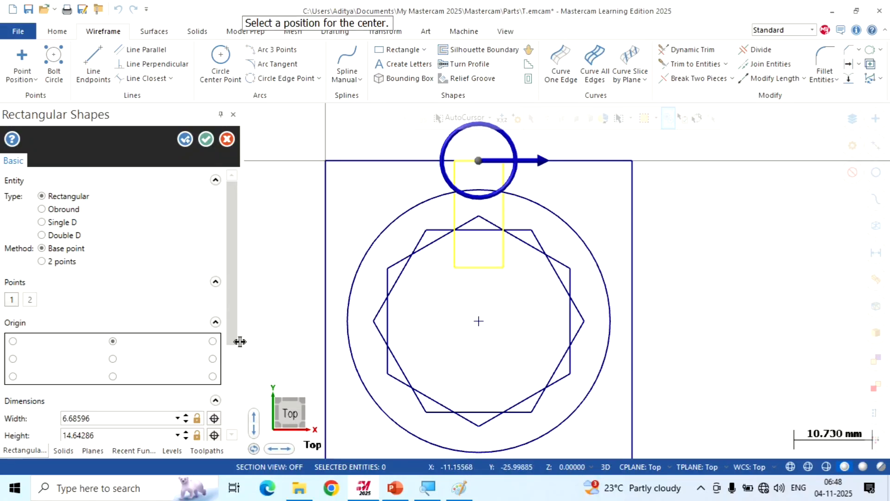
Set the opening rectangle's width to 10 mm and finish the shape
{"action": "left_click_drag", "start_coordinate": [232, 342], "coordinate": [232, 429]}
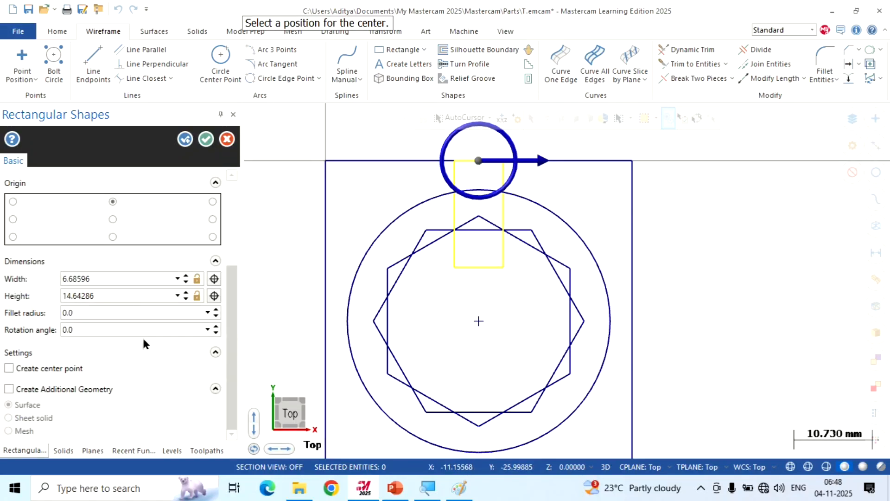
{"action": "left_click", "coordinate": [113, 278]}
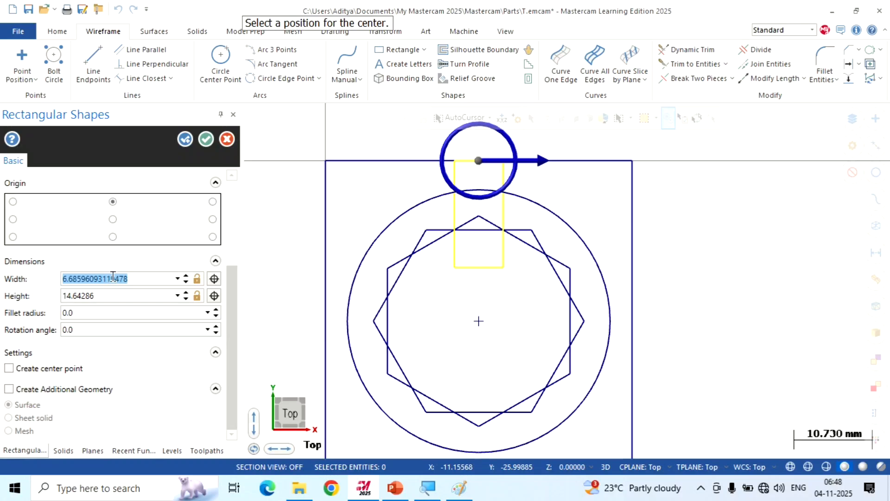
{"action": "type", "text": "10"}
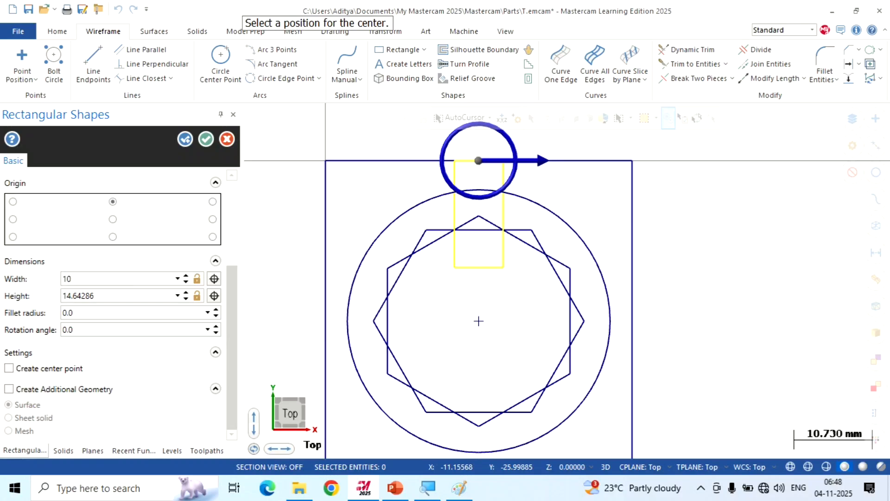
{"action": "key", "text": "Return"}
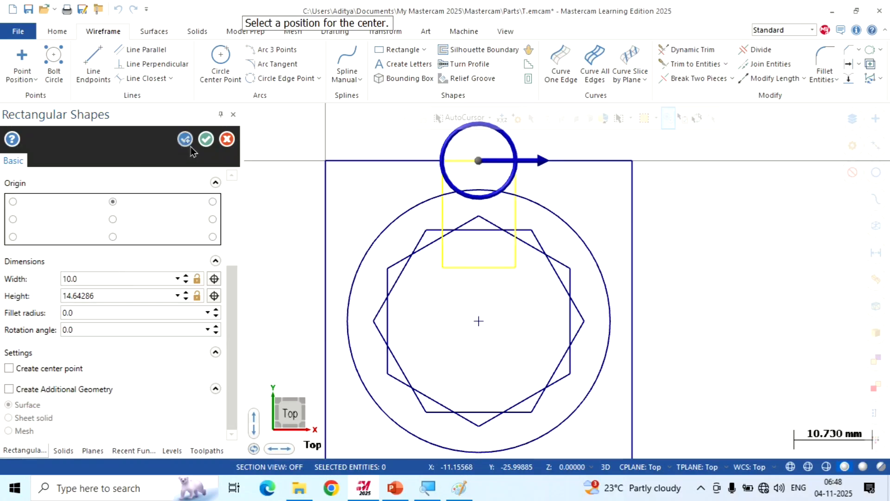
{"action": "left_click", "coordinate": [205, 140]}
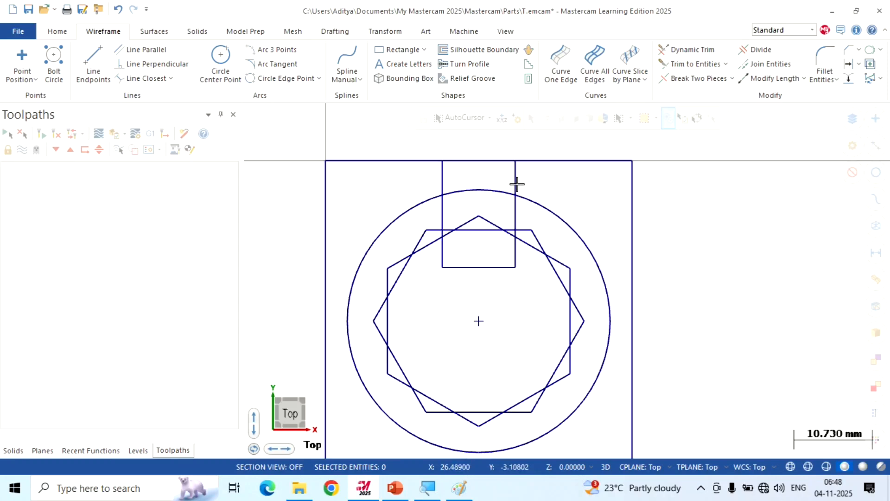
Use Divide in Trim mode to remove the opening rectangle's bottom edge and cut its two side lines back to the hexagon
{"action": "scroll", "coordinate": [462, 198], "scroll_direction": "up", "scroll_amount": 2}
{"action": "scroll", "coordinate": [462, 198], "scroll_direction": "down", "scroll_amount": 1}
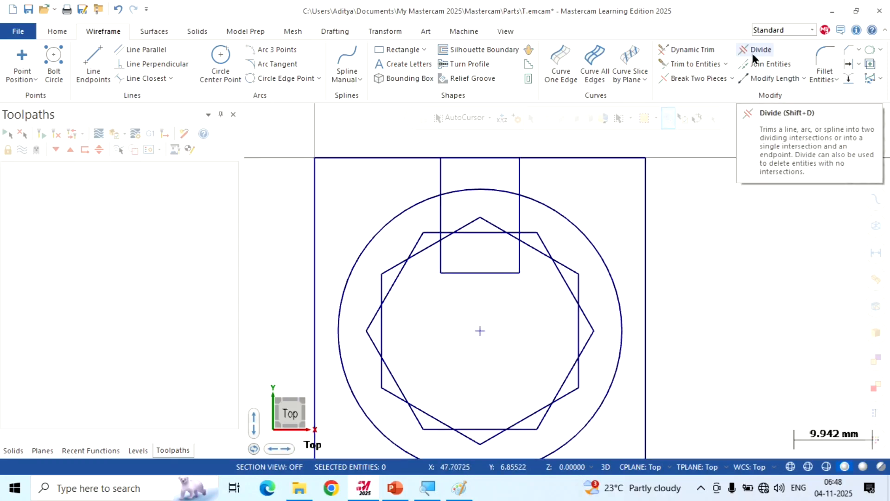
{"action": "key", "text": "ctrl"}
{"action": "left_click", "coordinate": [753, 55]}
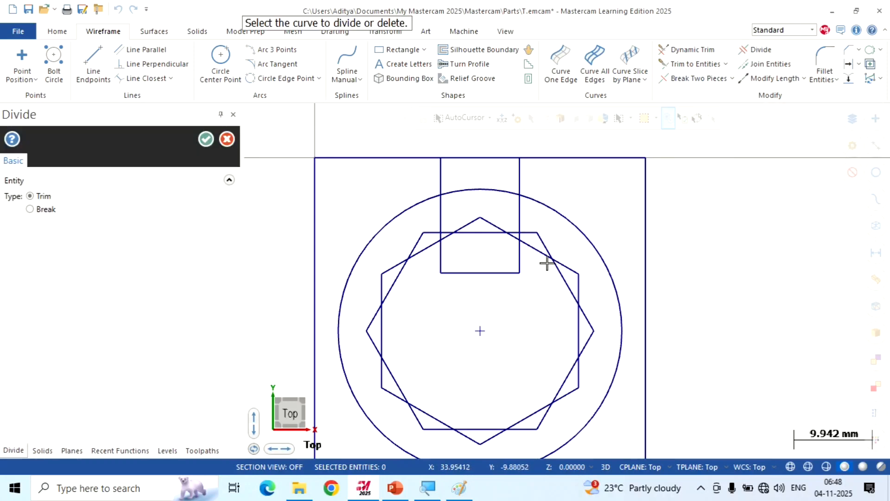
{"action": "scroll", "coordinate": [474, 297], "scroll_direction": "up", "scroll_amount": 1}
{"action": "left_click", "coordinate": [471, 264]}
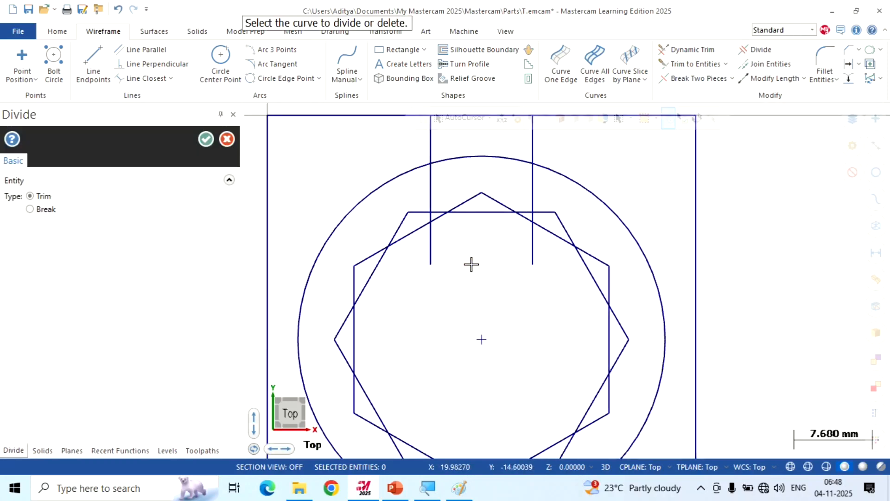
{"action": "scroll", "coordinate": [443, 230], "scroll_direction": "up", "scroll_amount": 1}
{"action": "left_click", "coordinate": [428, 242]}
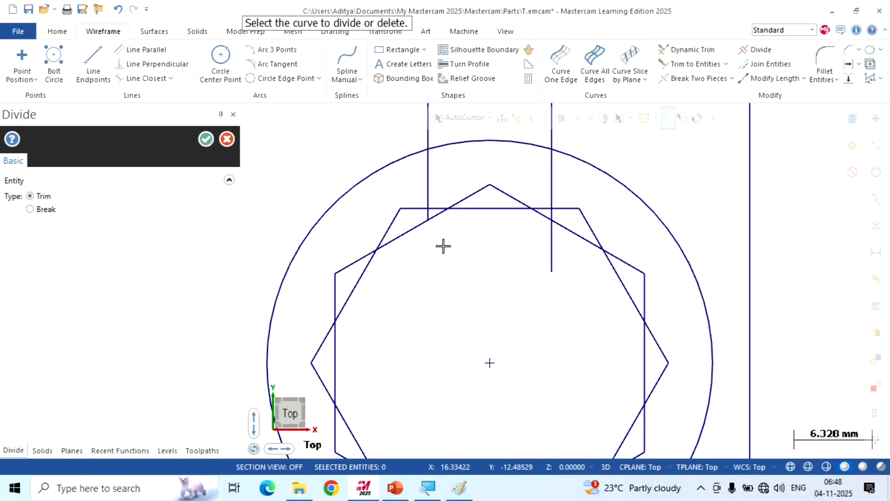
{"action": "left_click", "coordinate": [552, 253]}
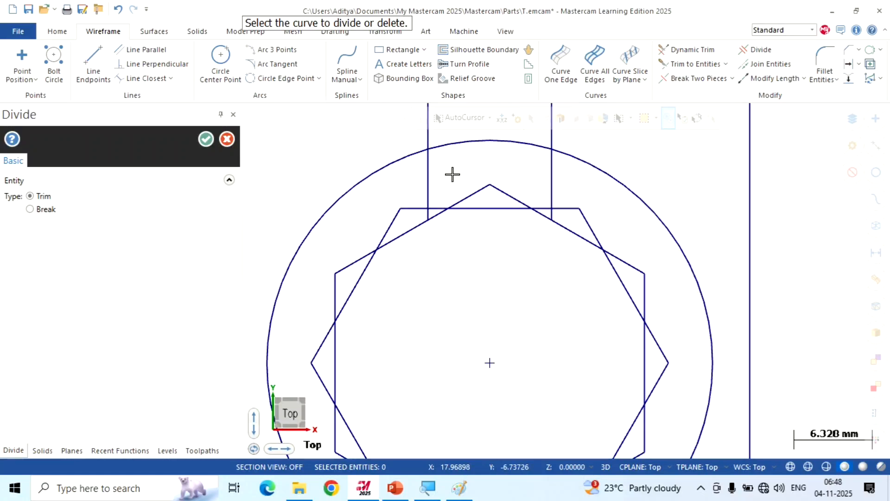
Trim the hexagon segments crossing the opening's left half and the overlapping inner segments at the ring's upper left
{"action": "left_click_drag", "start_coordinate": [452, 176], "coordinate": [465, 232]}
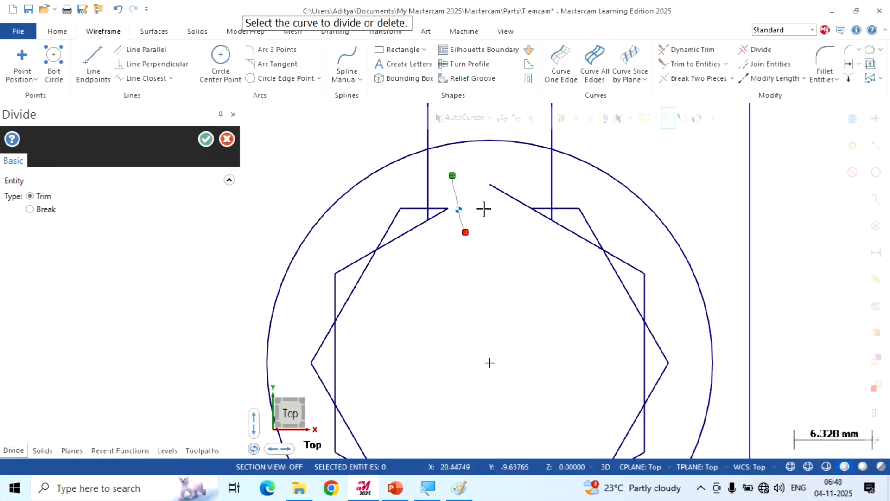
{"action": "scroll", "coordinate": [379, 284], "scroll_direction": "up", "scroll_amount": 4}
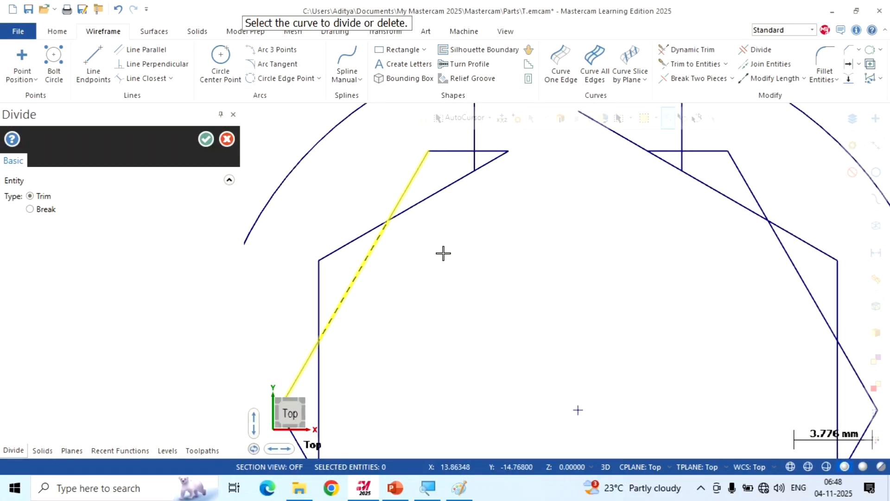
{"action": "left_click", "coordinate": [439, 176]}
{"action": "scroll", "coordinate": [443, 231], "scroll_direction": "down", "scroll_amount": 1}
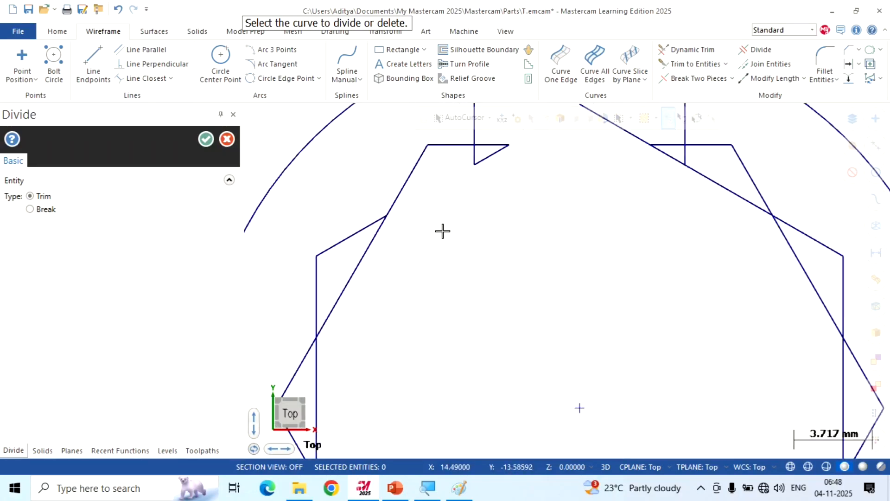
{"action": "left_click", "coordinate": [366, 259]}
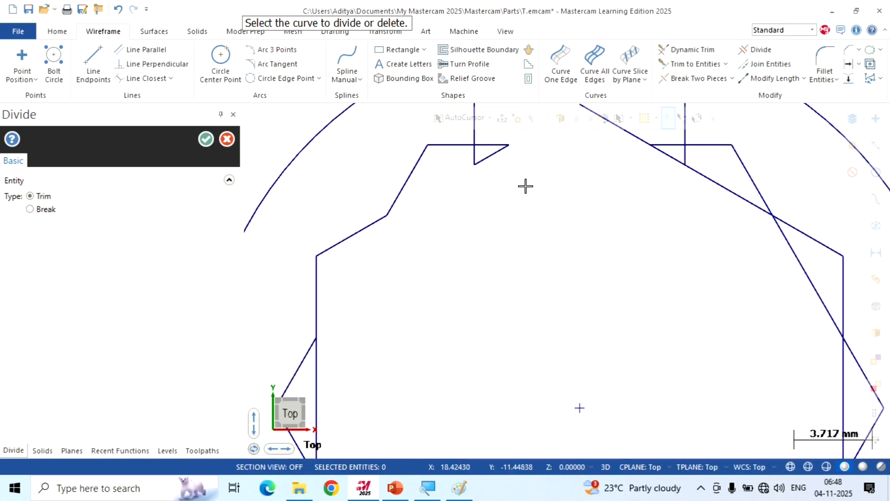
Trim the overlapping inner hexagon segments along the left side and bottom of the ring, leaving only the star outline
{"action": "scroll", "coordinate": [527, 185], "scroll_direction": "down", "scroll_amount": 1}
{"action": "scroll", "coordinate": [427, 163], "scroll_direction": "down", "scroll_amount": 2}
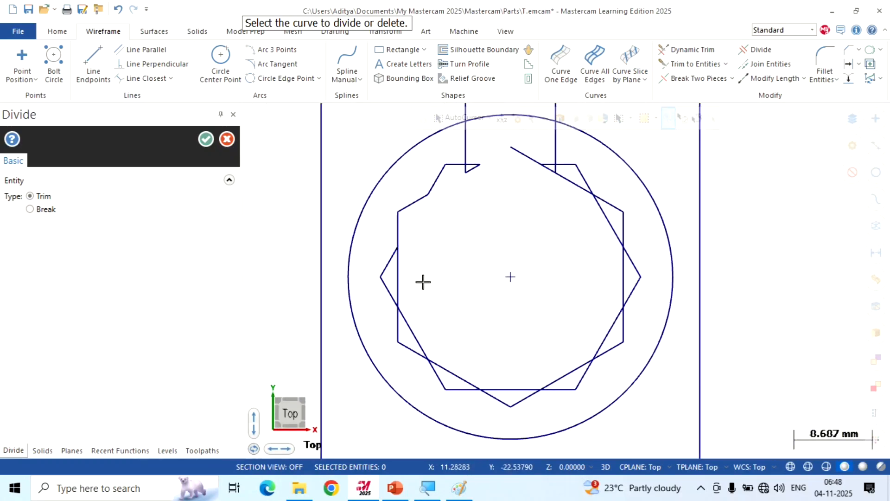
{"action": "left_click", "coordinate": [398, 269]}
{"action": "left_click", "coordinate": [411, 325]}
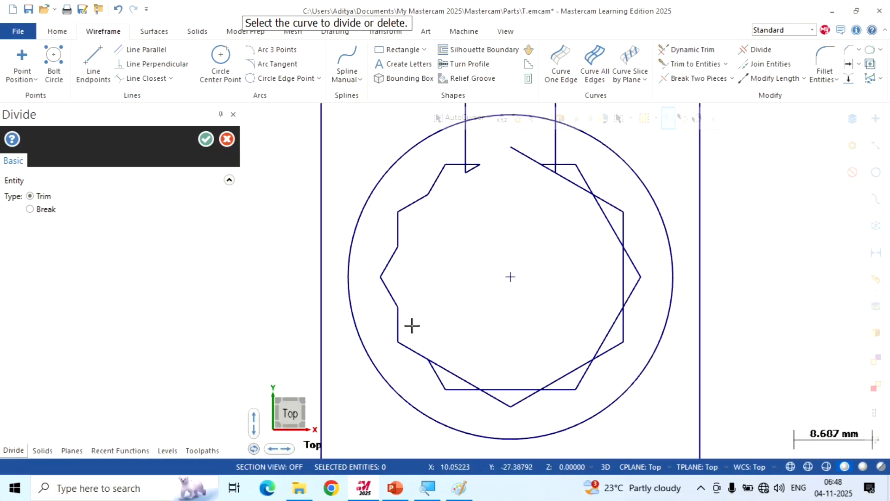
{"action": "left_click", "coordinate": [453, 373]}
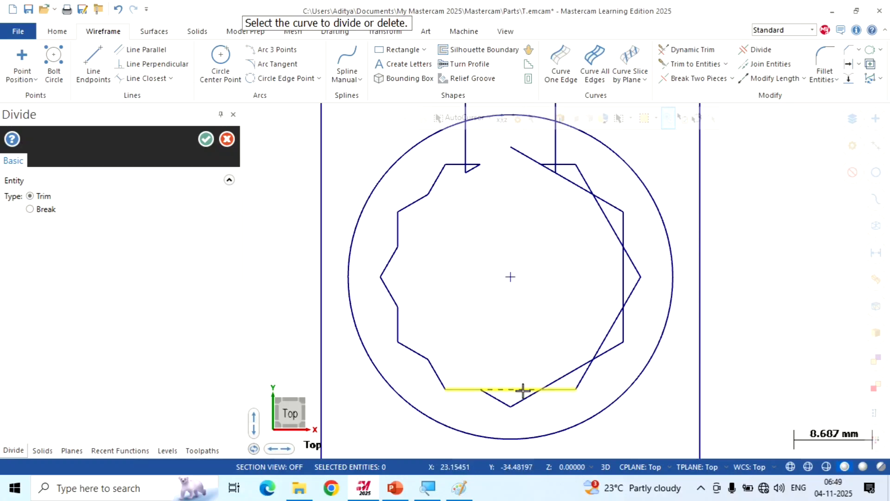
{"action": "left_click", "coordinate": [515, 390]}
{"action": "left_click", "coordinate": [559, 377]}
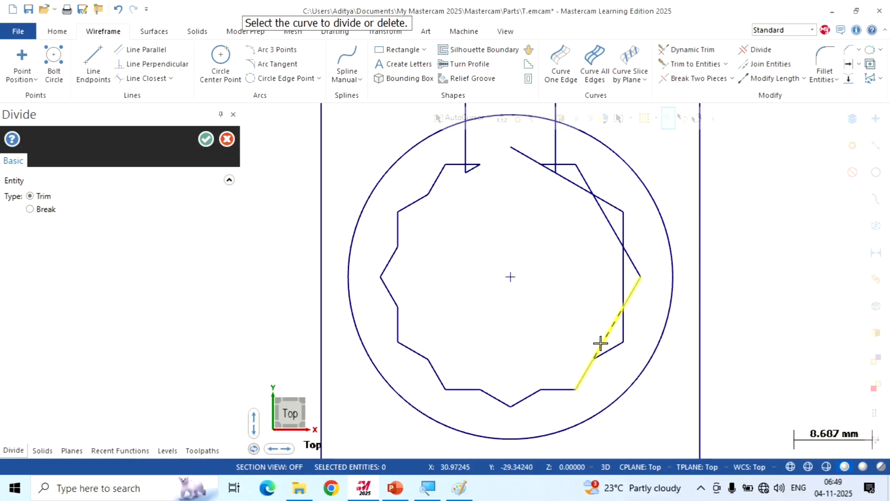
Trim the overlapping inner hexagon segments along the right side of the ring up to its upper right point
{"action": "left_click", "coordinate": [602, 343]}
{"action": "left_click", "coordinate": [622, 275]}
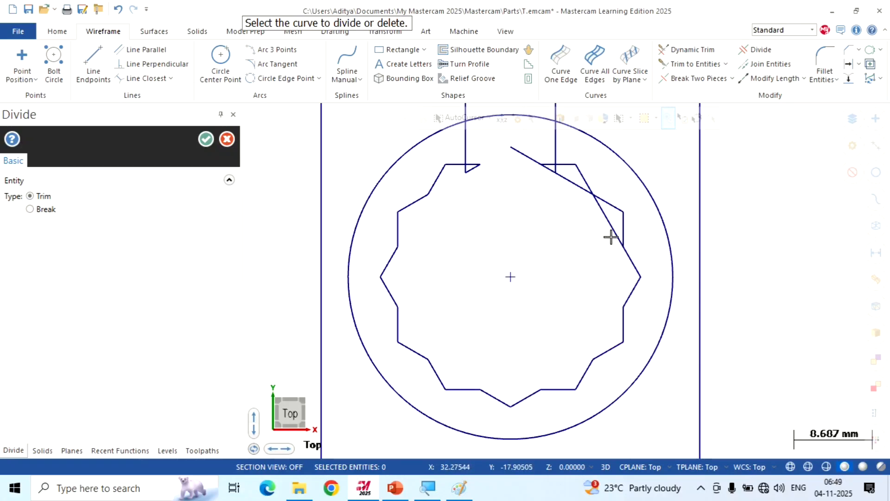
{"action": "left_click", "coordinate": [608, 229]}
{"action": "left_click", "coordinate": [576, 183]}
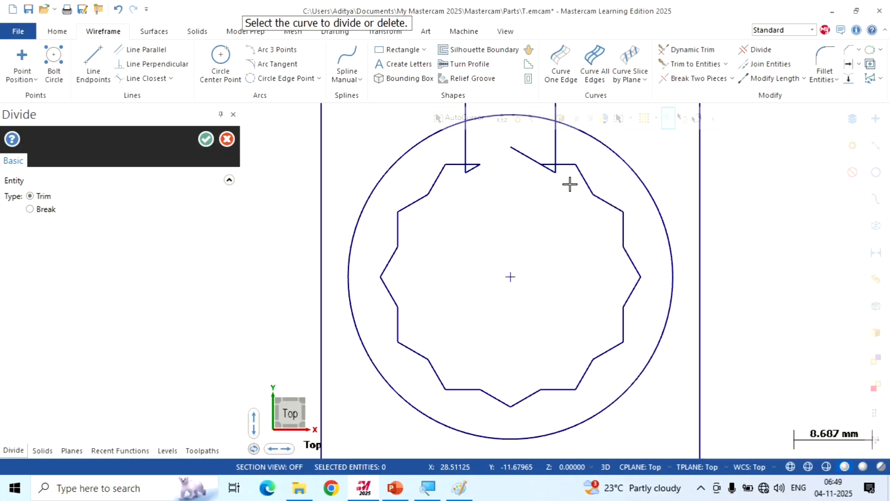
Trim the hexagon remnants inside the opening and cut the lower ends of its side lines back to the ring profile
{"action": "left_click", "coordinate": [528, 160]}
{"action": "scroll", "coordinate": [467, 157], "scroll_direction": "up", "scroll_amount": 3}
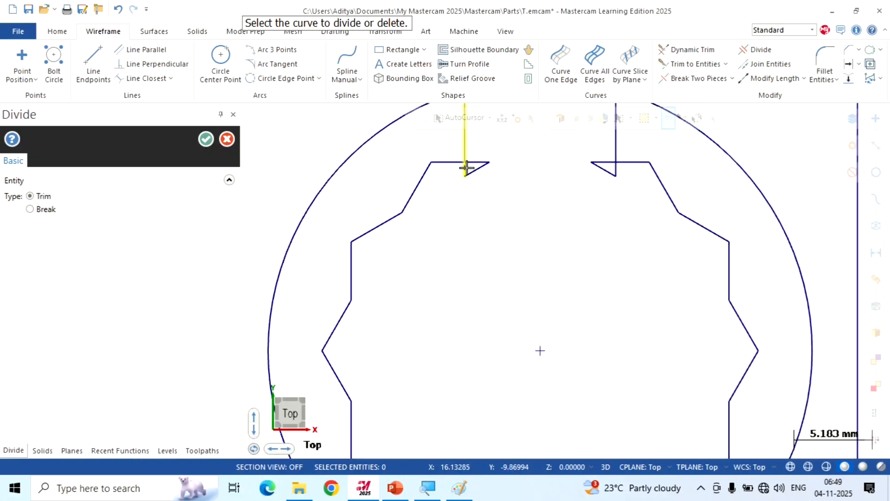
{"action": "left_click", "coordinate": [472, 160]}
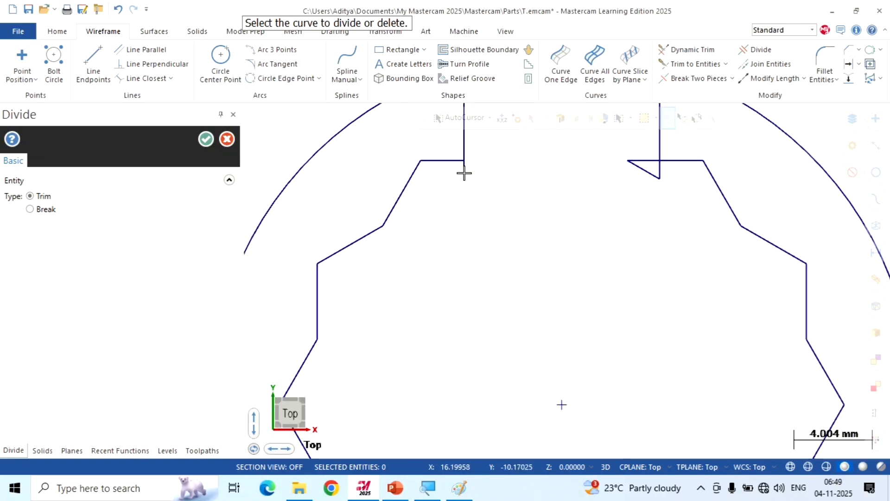
{"action": "left_click", "coordinate": [637, 166]}
{"action": "left_click", "coordinate": [636, 161]}
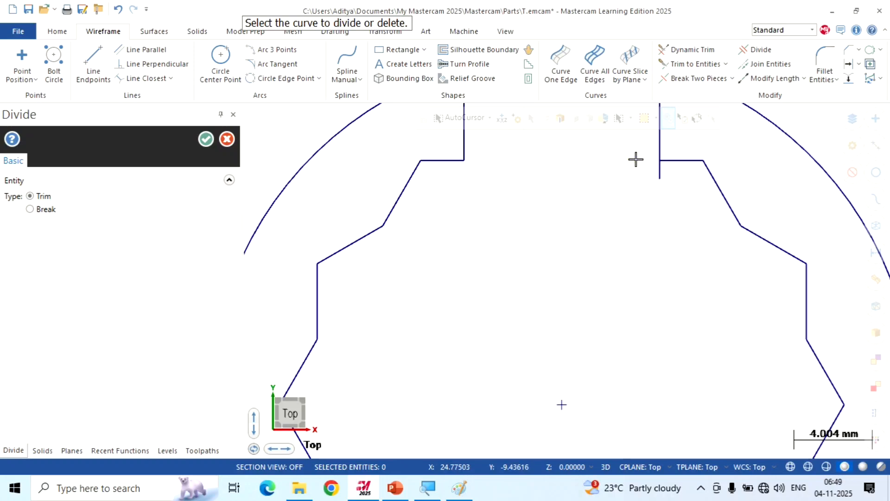
{"action": "left_click", "coordinate": [660, 170]}
Trim the outer circle's arc across the opening and the opening's side lines above the circle, and finish Divide
{"action": "scroll", "coordinate": [558, 273], "scroll_direction": "down", "scroll_amount": 2}
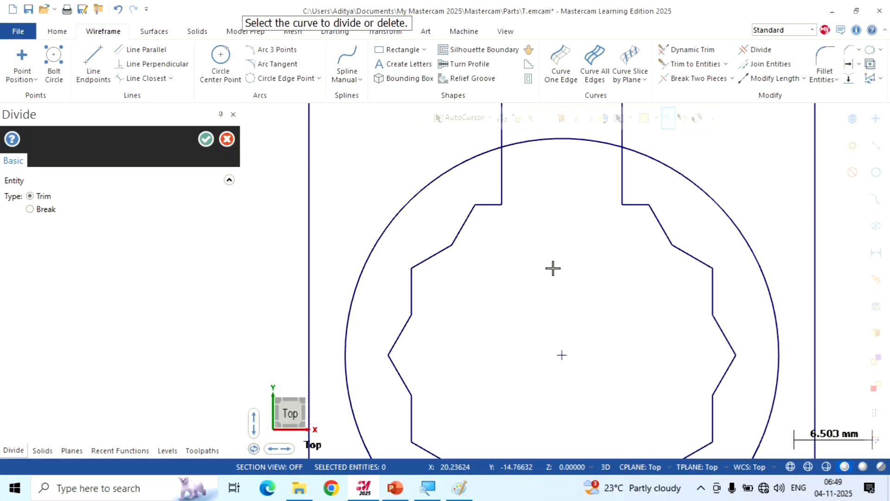
{"action": "scroll", "coordinate": [542, 268], "scroll_direction": "down", "scroll_amount": 1}
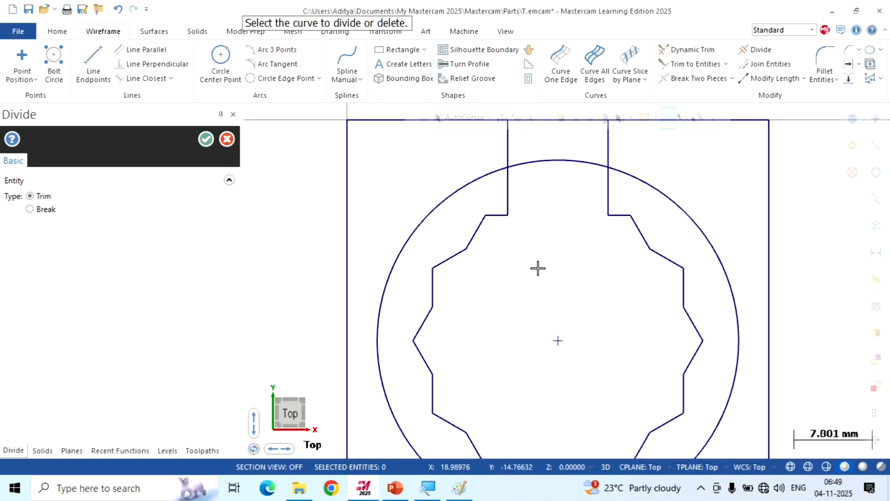
{"action": "scroll", "coordinate": [538, 268], "scroll_direction": "down", "scroll_amount": 2}
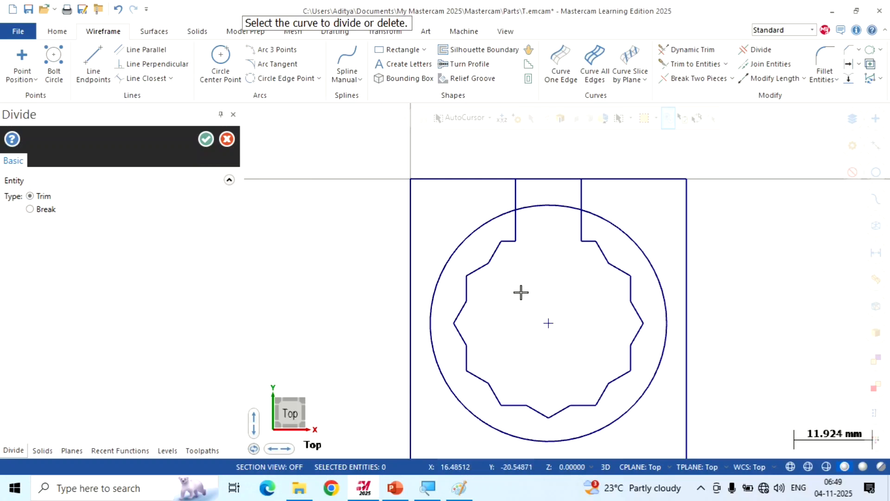
{"action": "scroll", "coordinate": [519, 265], "scroll_direction": "up", "scroll_amount": 1}
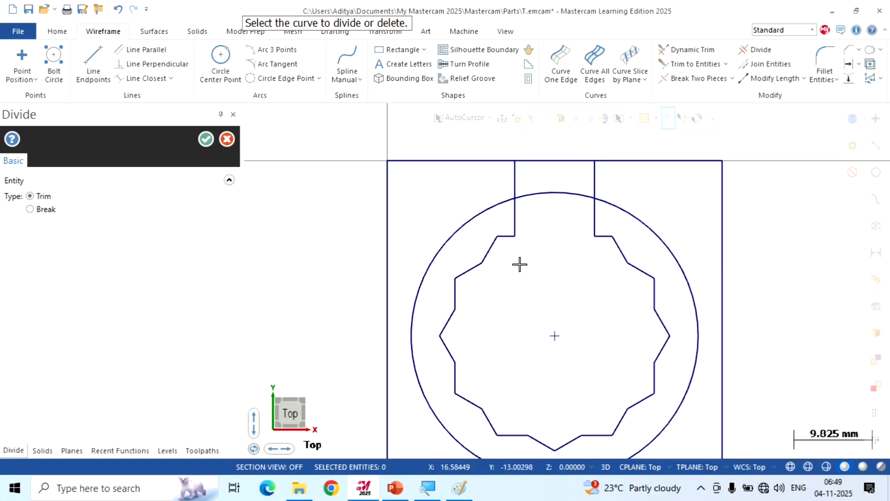
{"action": "left_click", "coordinate": [549, 193]}
{"action": "left_click", "coordinate": [514, 183]}
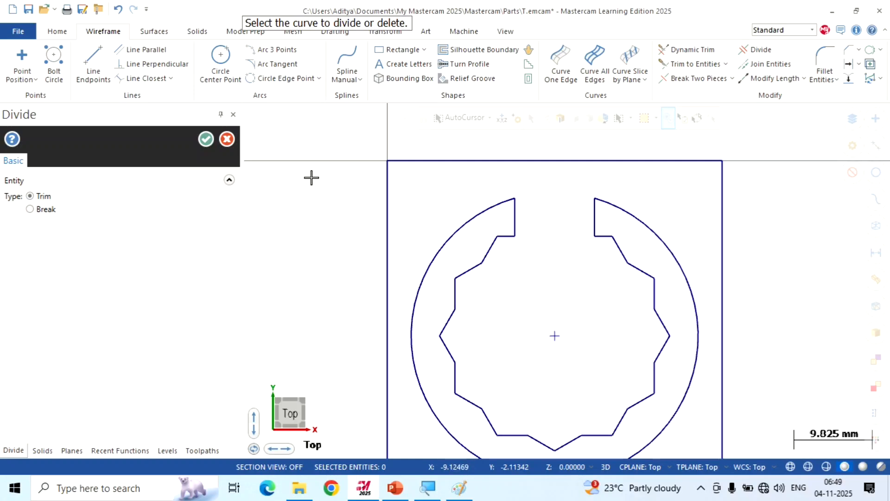
{"action": "scroll", "coordinate": [306, 173], "scroll_direction": "down", "scroll_amount": 1}
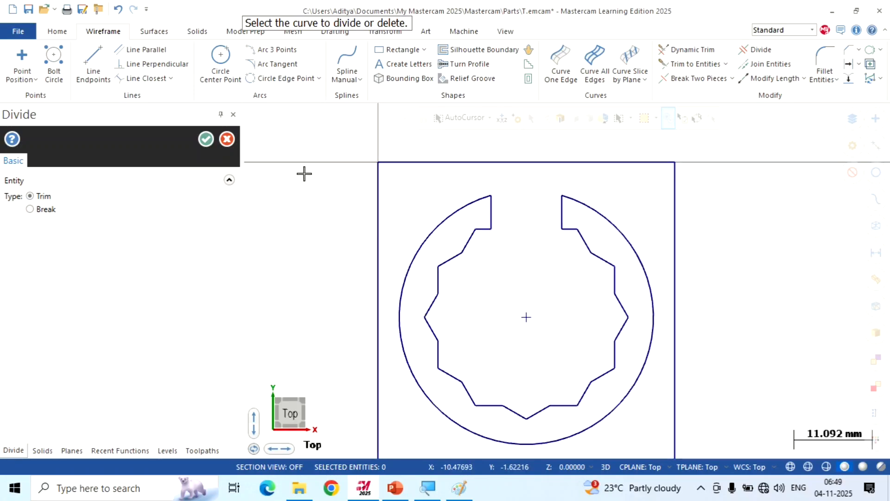
{"action": "left_click", "coordinate": [205, 139]}
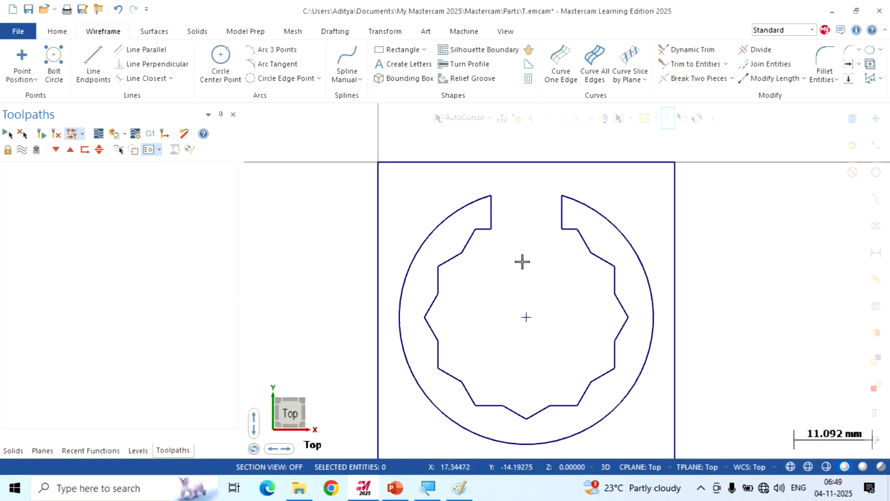
Switch to the reference drawing in Paint, check the corner radius callout in Detail B, and return to Mastercam
{"action": "scroll", "coordinate": [526, 245], "scroll_direction": "down", "scroll_amount": 1}
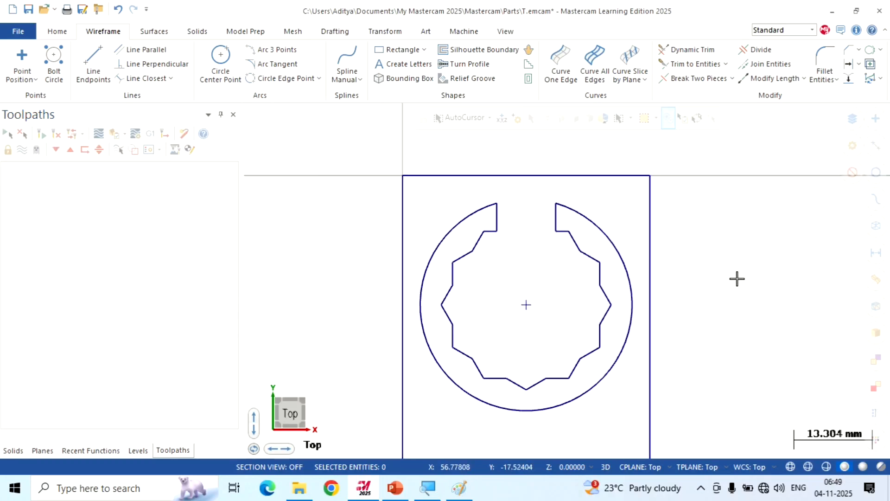
{"action": "left_click", "coordinate": [467, 496]}
{"action": "scroll", "coordinate": [534, 278], "scroll_direction": "down", "scroll_amount": 5}
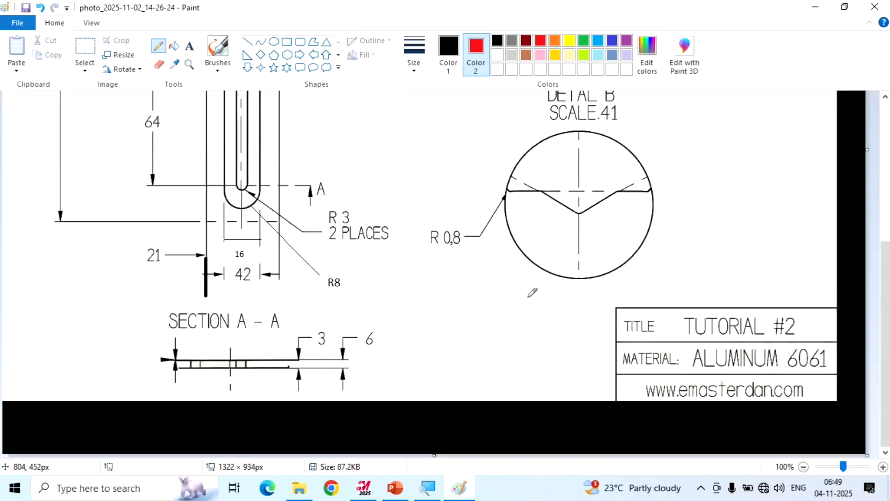
{"action": "left_click_drag", "start_coordinate": [429, 260], "coordinate": [473, 258]}
{"action": "left_click", "coordinate": [367, 488]}
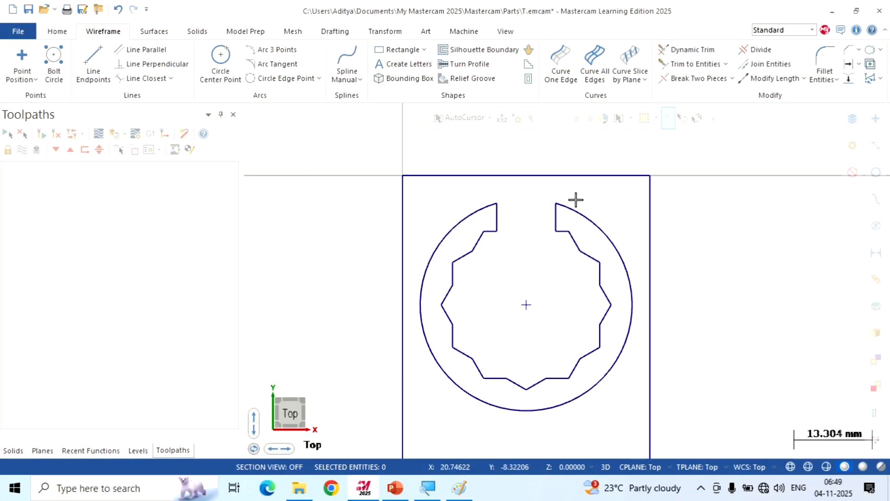
Fillet the first inner corner left of the opening with a 0.8 mm radius, with entity trimming enabled
{"action": "left_click", "coordinate": [824, 58]}
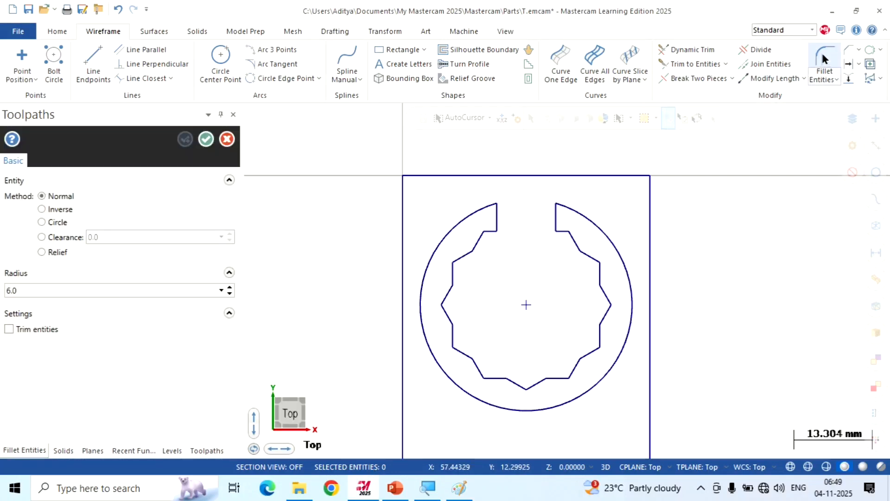
{"action": "double_click", "coordinate": [29, 290]}
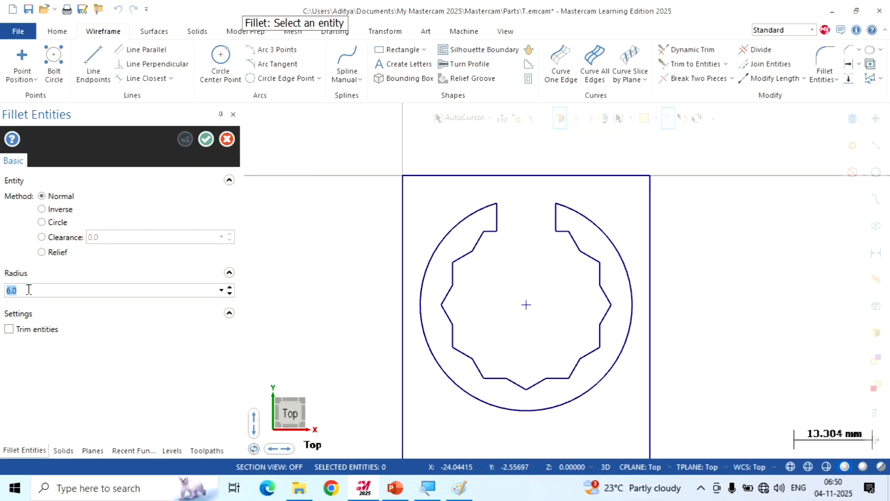
{"action": "type", "text": "0.8"}
{"action": "scroll", "coordinate": [480, 229], "scroll_direction": "up", "scroll_amount": 1}
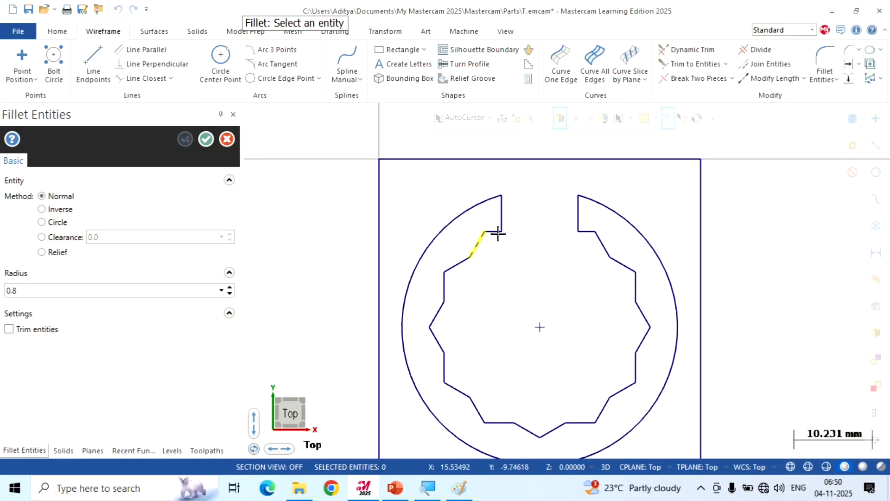
{"action": "scroll", "coordinate": [498, 234], "scroll_direction": "up", "scroll_amount": 5}
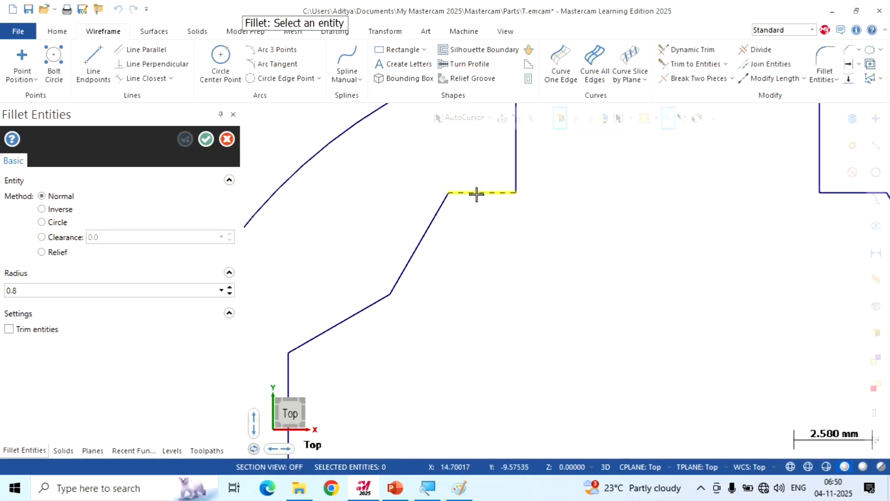
{"action": "left_click", "coordinate": [476, 194]}
{"action": "left_click", "coordinate": [438, 207]}
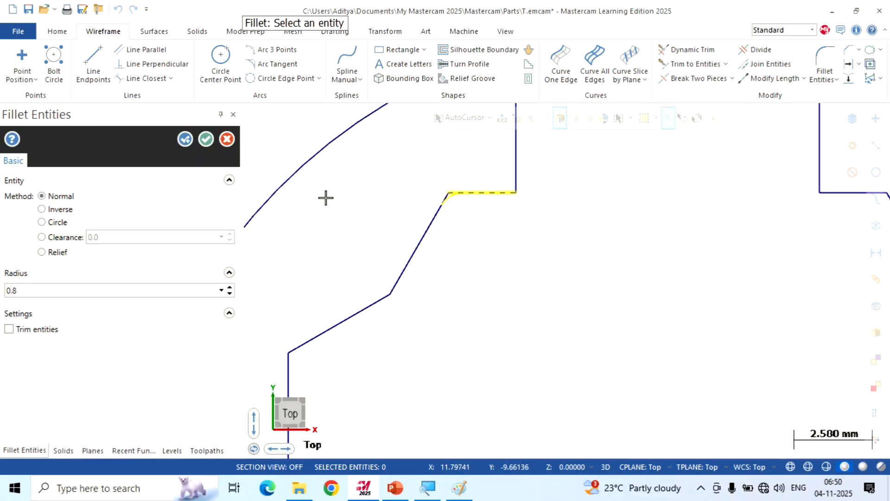
{"action": "left_click", "coordinate": [6, 330]}
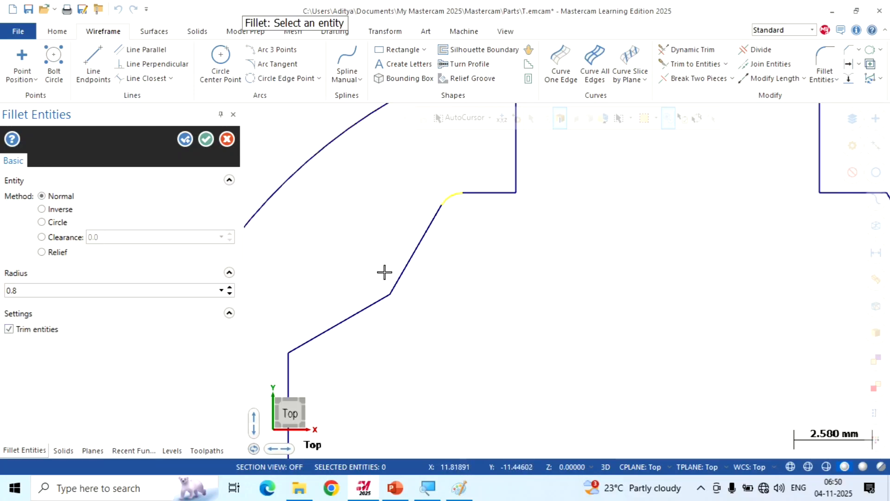
Fillet the next two corners along the ring's upper left profile with the same radius and finish the command
{"action": "left_click", "coordinate": [397, 286]}
{"action": "left_click", "coordinate": [397, 287]}
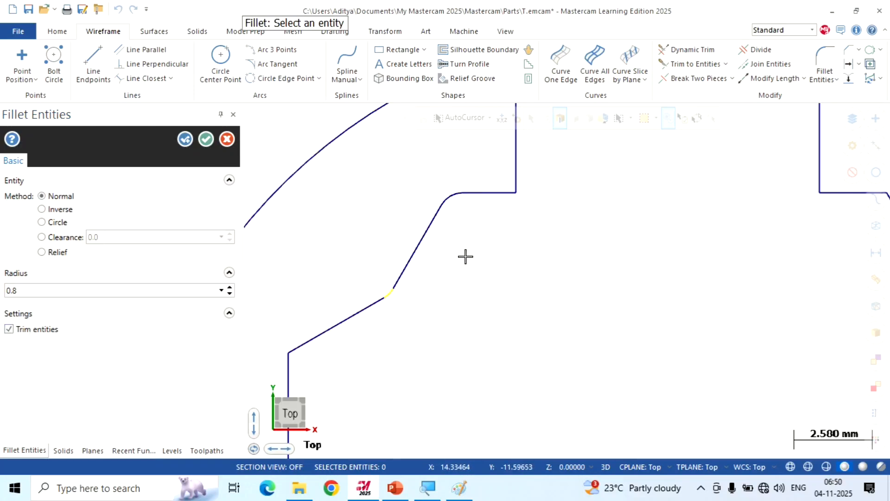
{"action": "scroll", "coordinate": [465, 255], "scroll_direction": "down", "scroll_amount": 1}
{"action": "left_click", "coordinate": [341, 328]}
{"action": "scroll", "coordinate": [431, 237], "scroll_direction": "down", "scroll_amount": 2}
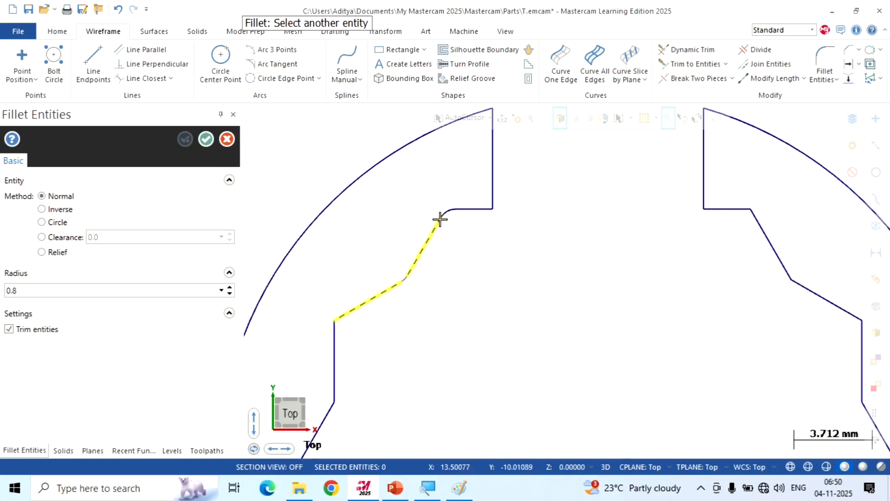
{"action": "left_click", "coordinate": [361, 317]}
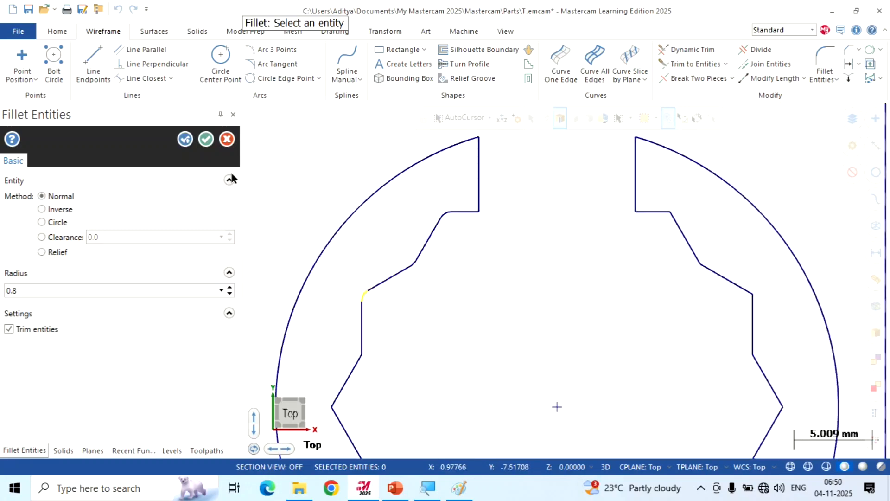
{"action": "left_click", "coordinate": [206, 139]}
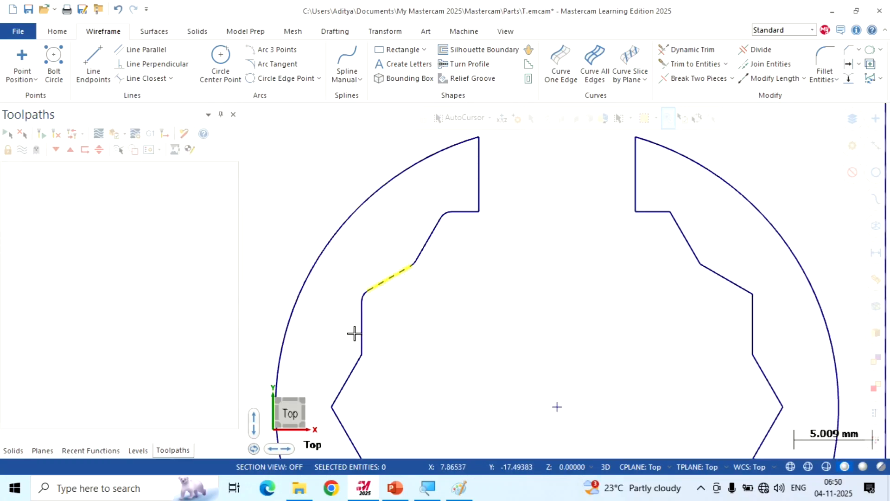
Review the filleted ring profile and its position within the full bounding rectangle
{"action": "scroll", "coordinate": [388, 204], "scroll_direction": "down", "scroll_amount": 1}
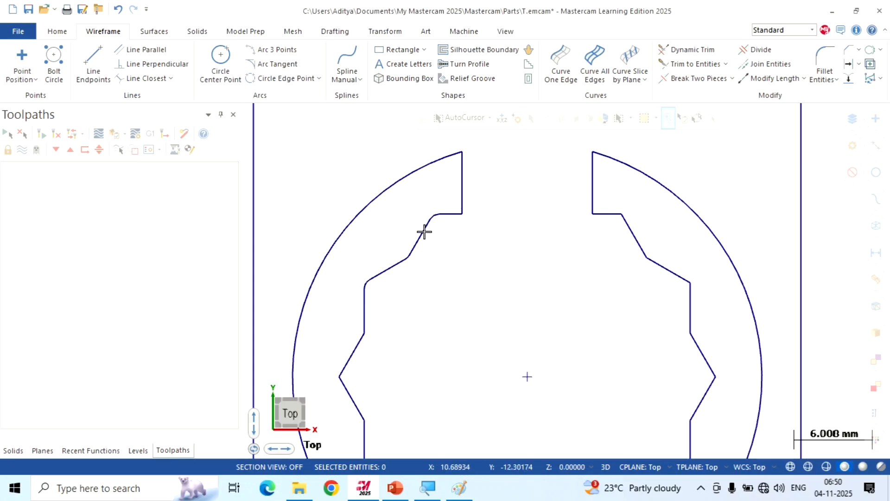
{"action": "scroll", "coordinate": [547, 193], "scroll_direction": "down", "scroll_amount": 1}
{"action": "scroll", "coordinate": [538, 193], "scroll_direction": "down", "scroll_amount": 1}
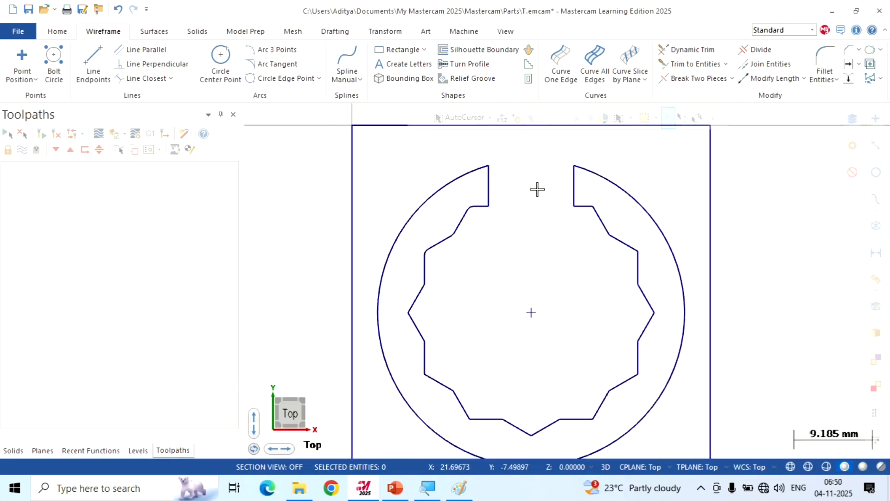
{"action": "scroll", "coordinate": [537, 188], "scroll_direction": "down", "scroll_amount": 2}
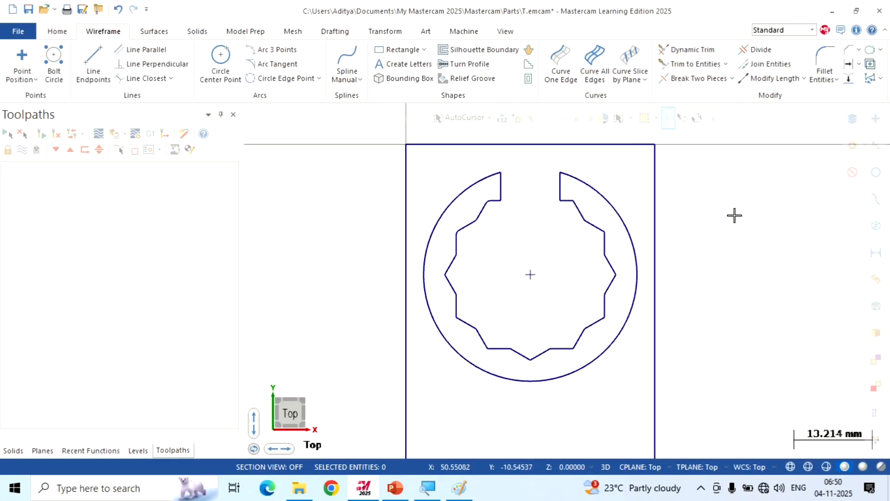
{"action": "scroll", "coordinate": [796, 208], "scroll_direction": "down", "scroll_amount": 1}
{"action": "scroll", "coordinate": [786, 205], "scroll_direction": "up", "scroll_amount": 1}
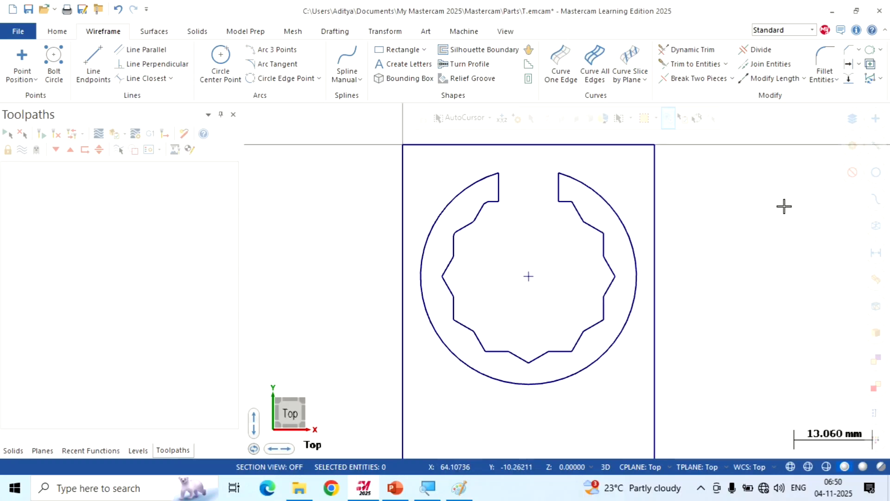
{"action": "scroll", "coordinate": [345, 169], "scroll_direction": "down", "scroll_amount": 4}
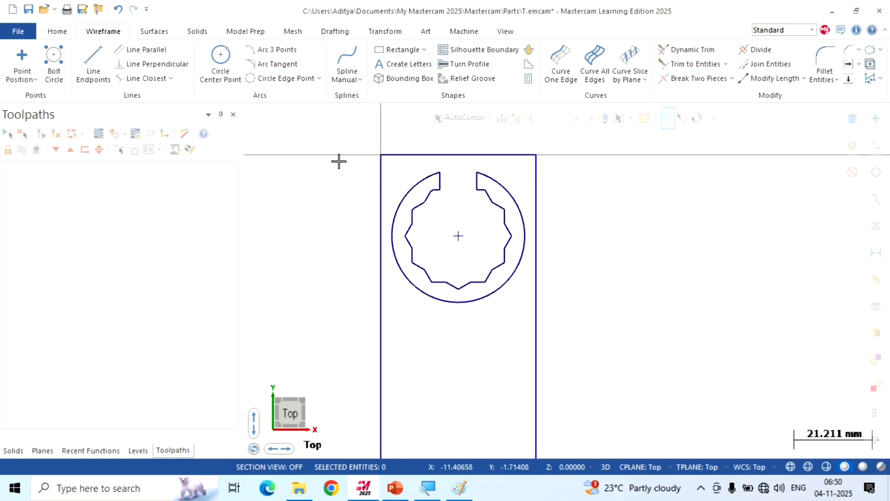
{"action": "scroll", "coordinate": [645, 190], "scroll_direction": "down", "scroll_amount": 2}
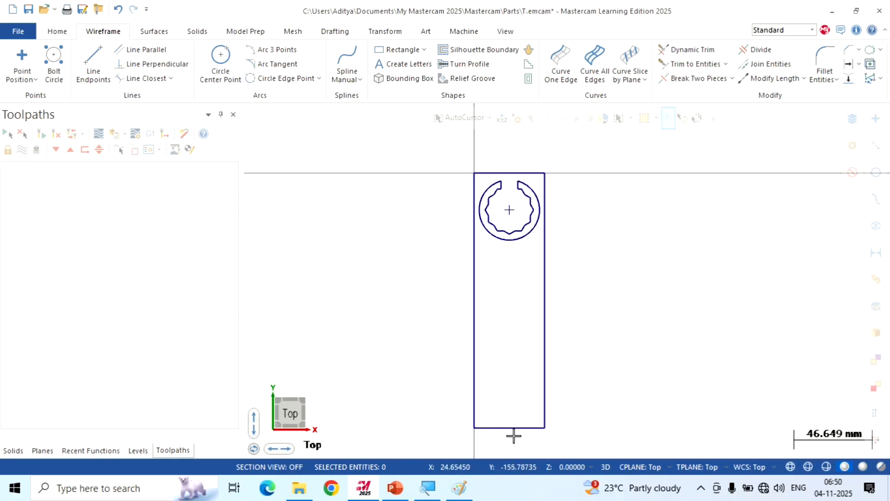
Switch to the reference drawing in Paint, mark the handle-end offset 4+8 and the R8, R3 and 64 callouts, and return to Mastercam
{"action": "scroll", "coordinate": [506, 439], "scroll_direction": "up", "scroll_amount": 5}
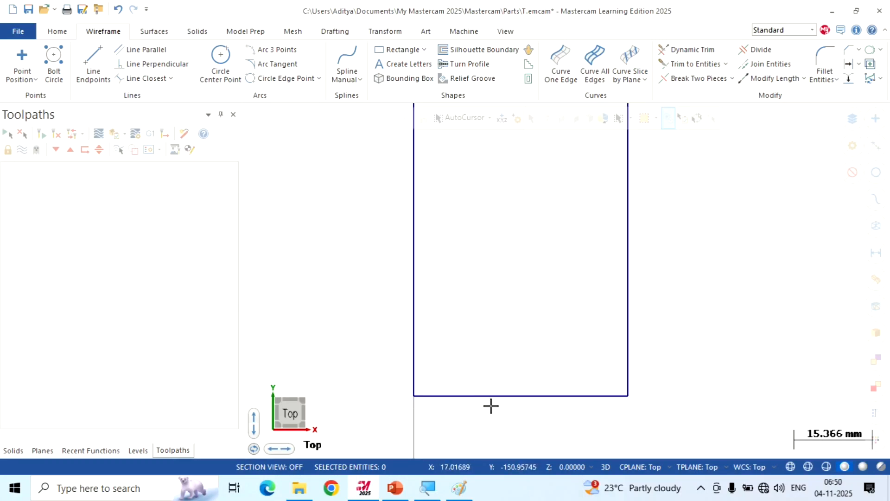
{"action": "left_click", "coordinate": [459, 488]}
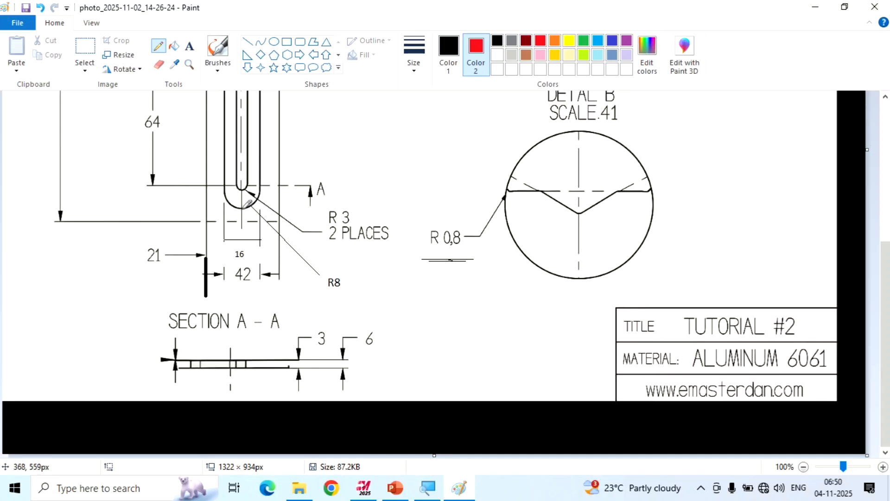
{"action": "left_click_drag", "start_coordinate": [240, 209], "coordinate": [275, 213]}
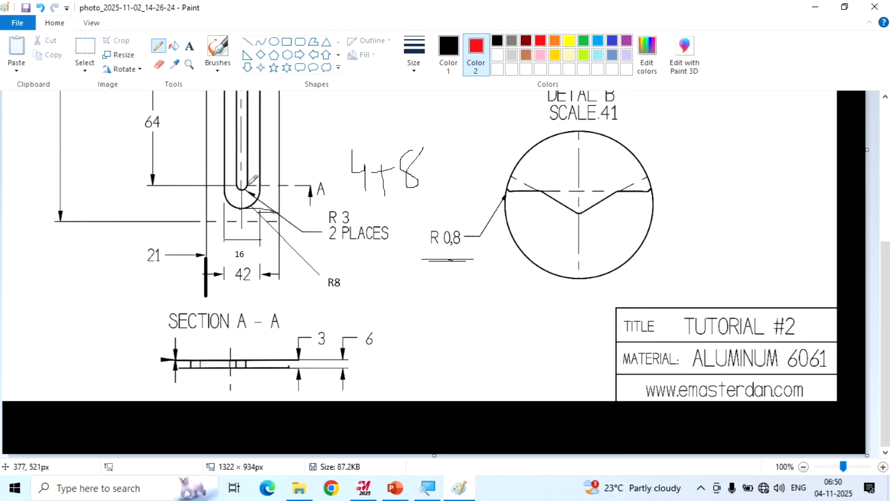
{"action": "mouse_move", "coordinate": [277, 157]}
{"action": "left_mouse_down"}
{"action": "mouse_move", "coordinate": [391, 134]}
{"action": "mouse_move", "coordinate": [461, 148]}
{"action": "left_mouse_up"}
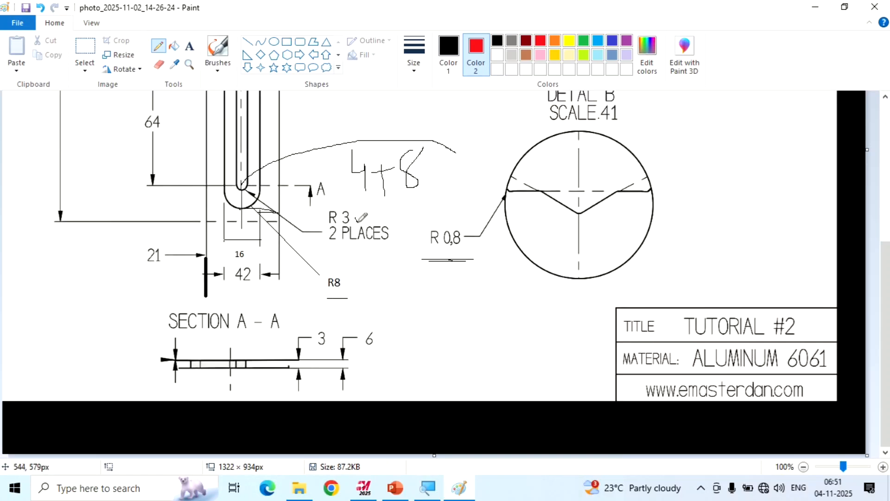
{"action": "scroll", "coordinate": [355, 226], "scroll_direction": "up", "scroll_amount": 3}
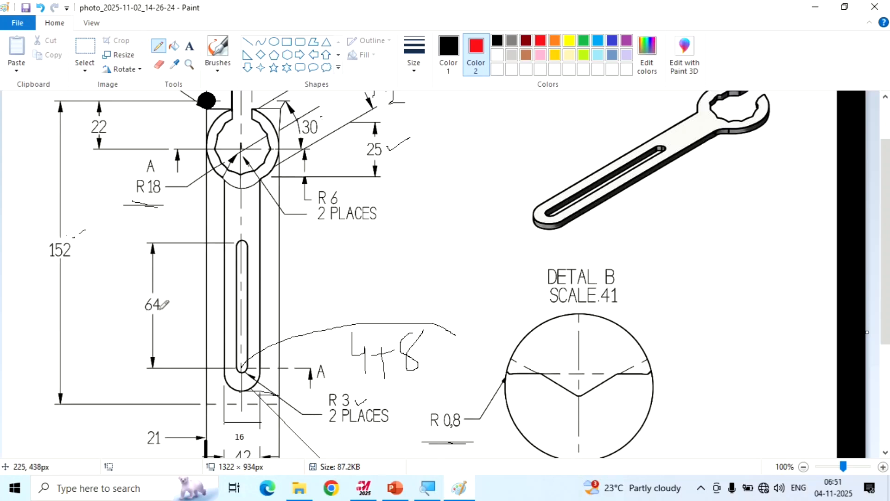
{"action": "left_click_drag", "start_coordinate": [170, 310], "coordinate": [189, 293]}
{"action": "left_click", "coordinate": [366, 487]}
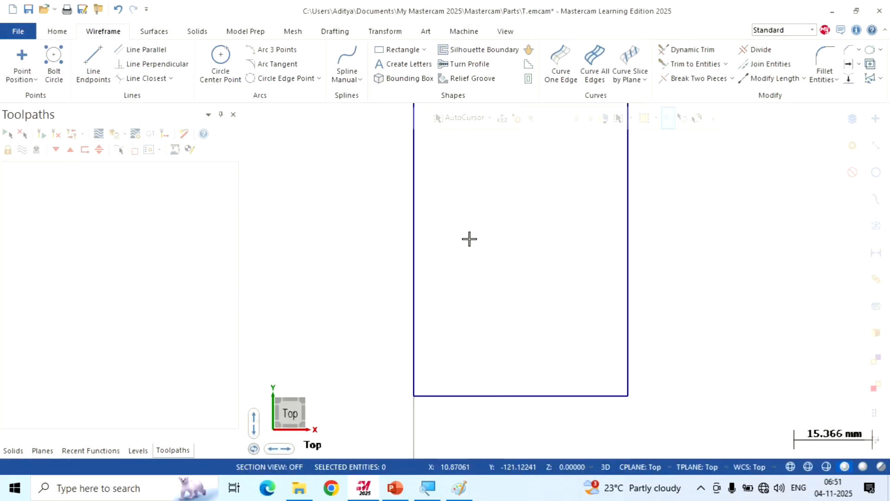
Draw a 12 mm vertical line upward from the midpoint of the bounding rectangle's bottom edge
{"action": "left_click", "coordinate": [88, 57]}
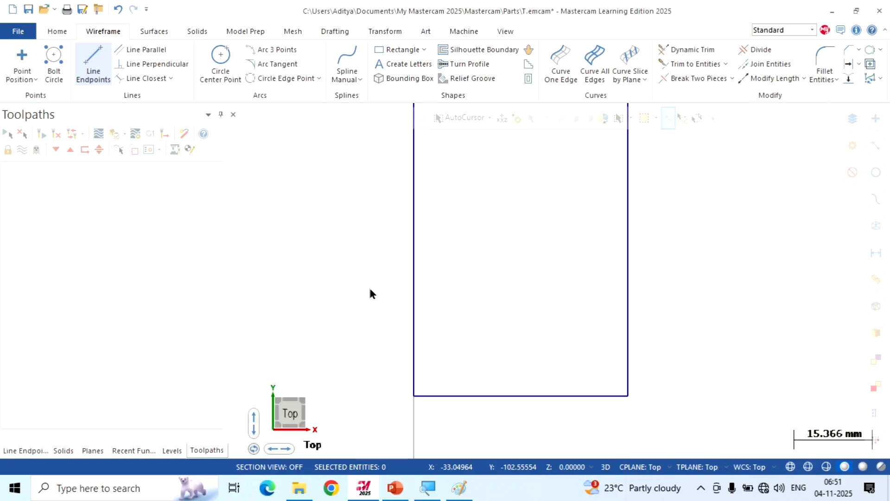
{"action": "left_click", "coordinate": [518, 392]}
{"action": "left_click", "coordinate": [519, 279]}
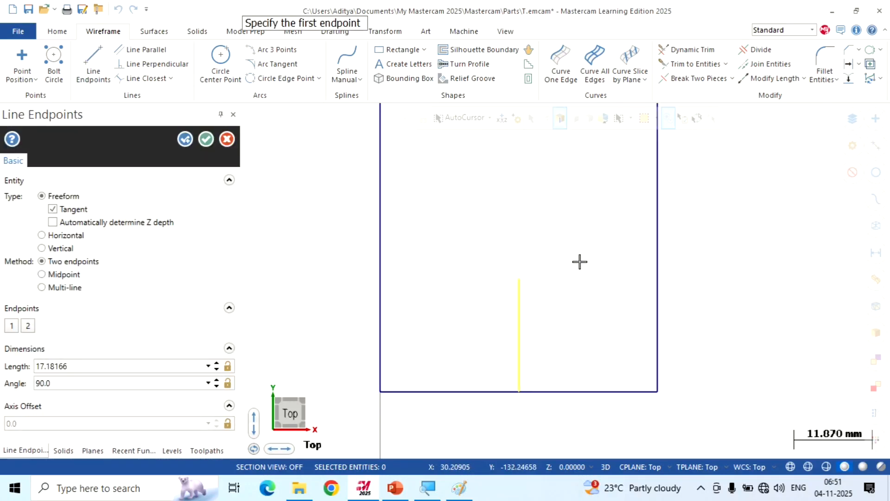
{"action": "left_click", "coordinate": [98, 366]}
{"action": "type", "text": "1"}
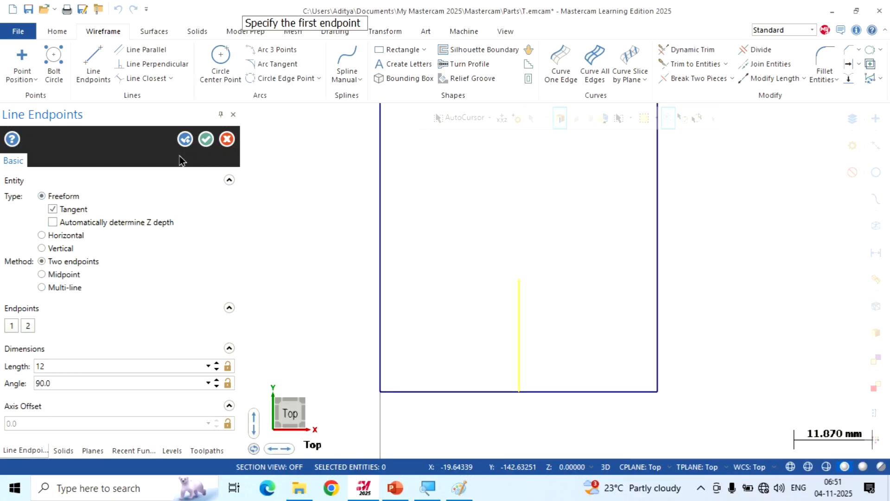
{"action": "type", "text": "2"}
{"action": "left_click", "coordinate": [199, 142]}
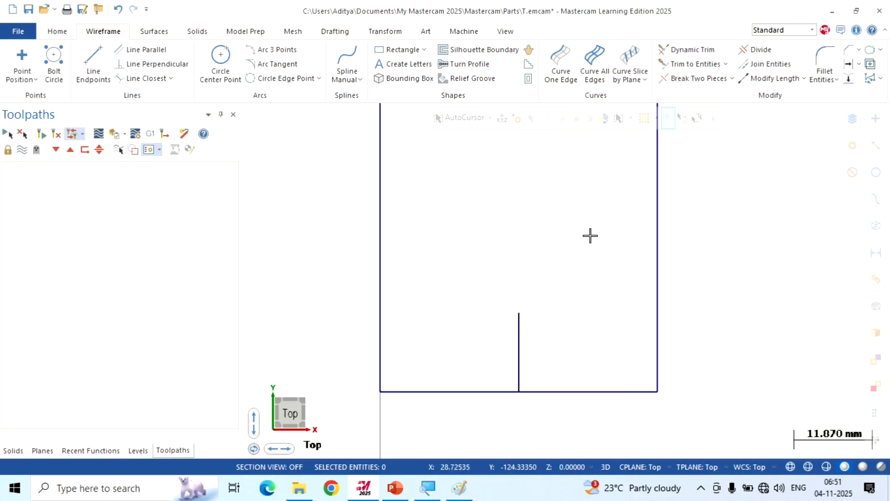
Create a circle of 8 mm radius centred on the upper end of the 12 mm line
{"action": "scroll", "coordinate": [575, 297], "scroll_direction": "up", "scroll_amount": 2}
{"action": "scroll", "coordinate": [585, 246], "scroll_direction": "down", "scroll_amount": 2}
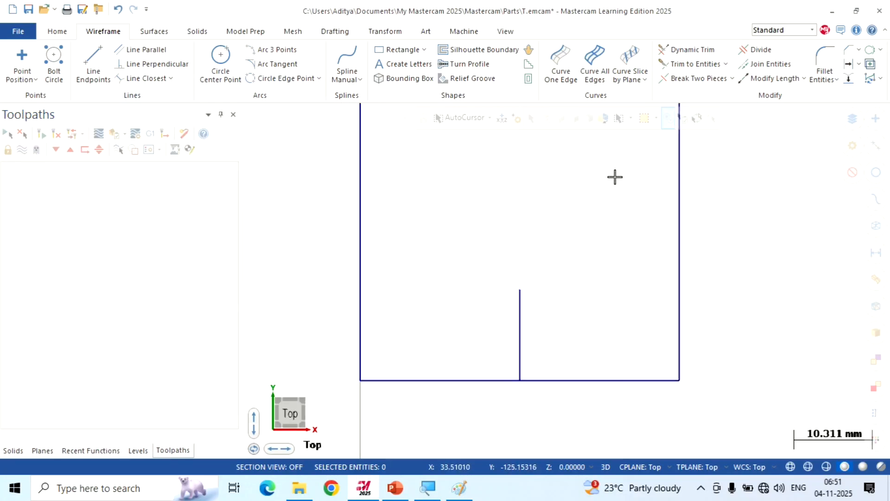
{"action": "left_click", "coordinate": [223, 57]}
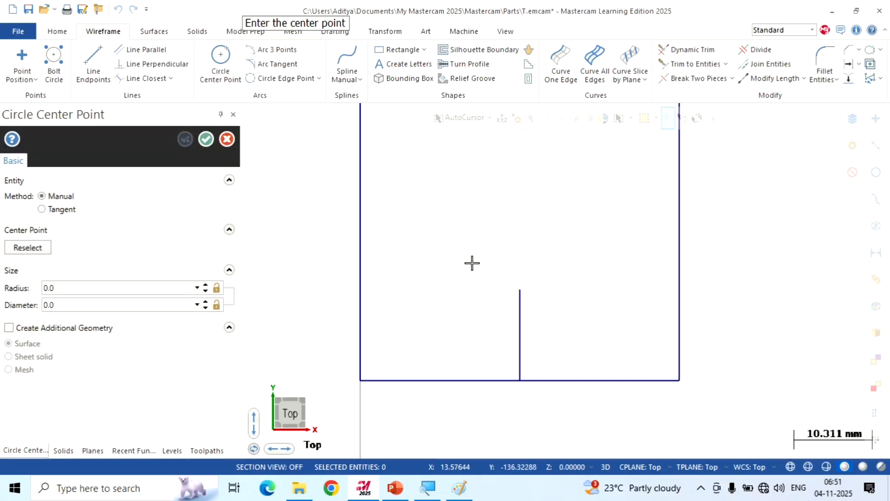
{"action": "left_click", "coordinate": [527, 295]}
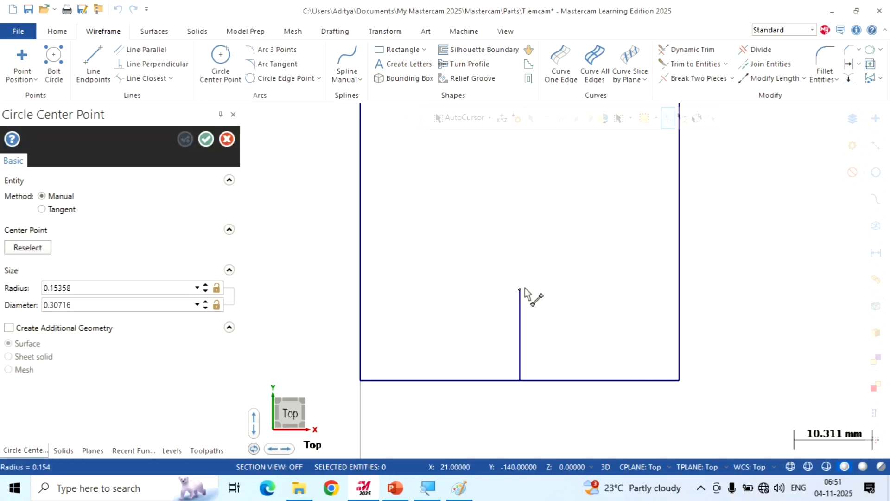
{"action": "left_click", "coordinate": [564, 247]}
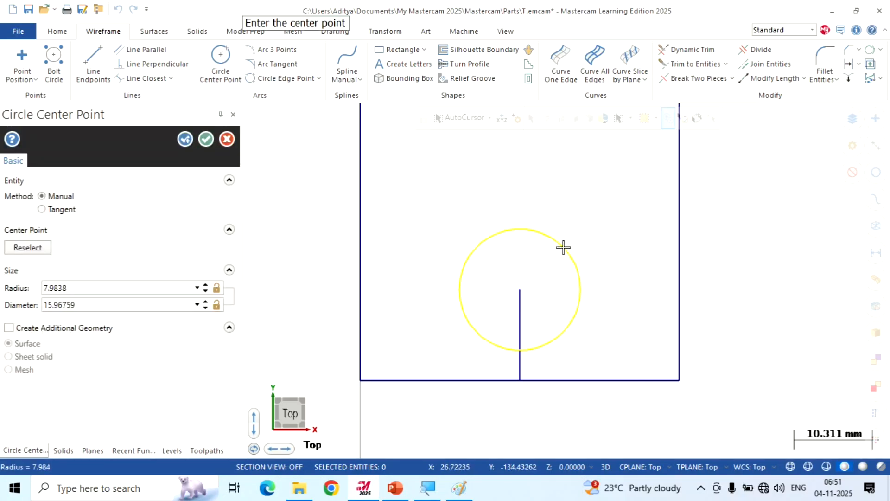
{"action": "left_click", "coordinate": [110, 287]}
{"action": "type", "text": "8"}
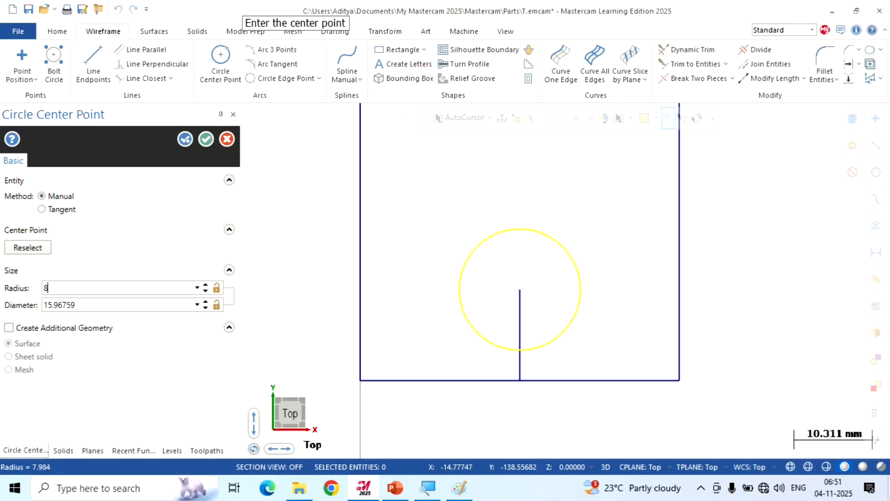
{"action": "key", "text": "Return"}
{"action": "left_click", "coordinate": [186, 144]}
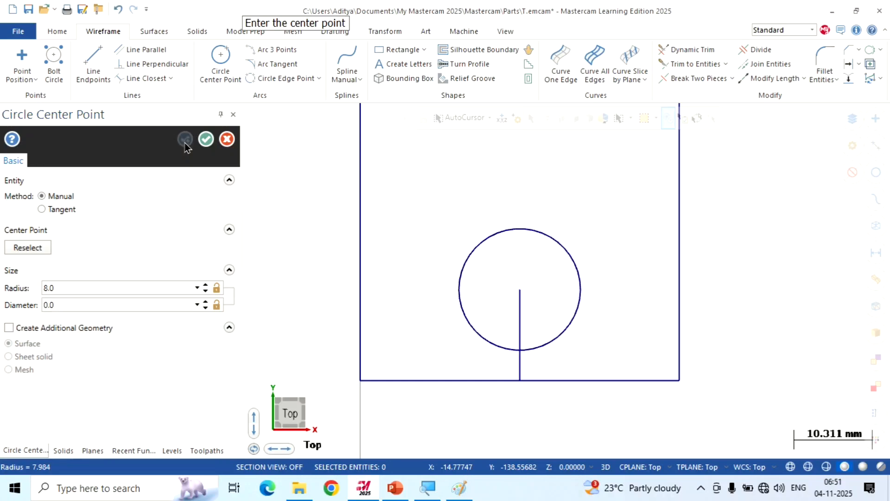
Add a concentric circle of 3 mm radius inside the 8 mm radius circle and finish the command
{"action": "left_click", "coordinate": [520, 290]}
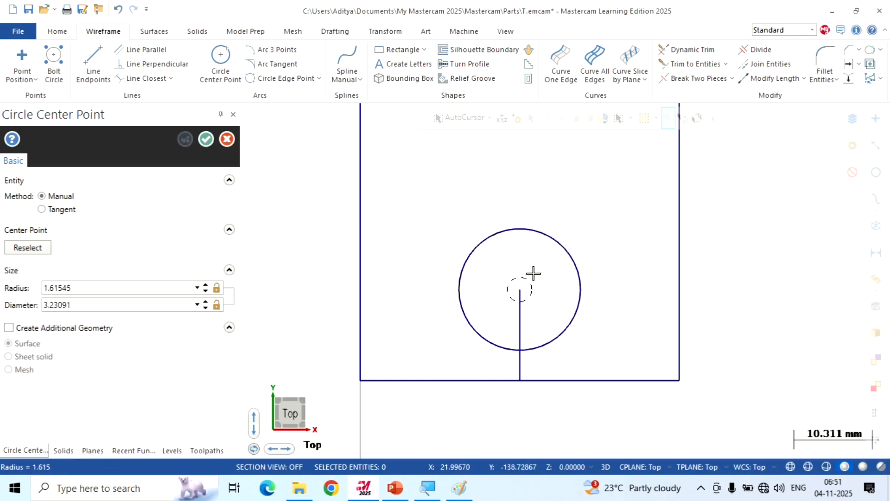
{"action": "left_click", "coordinate": [540, 259]}
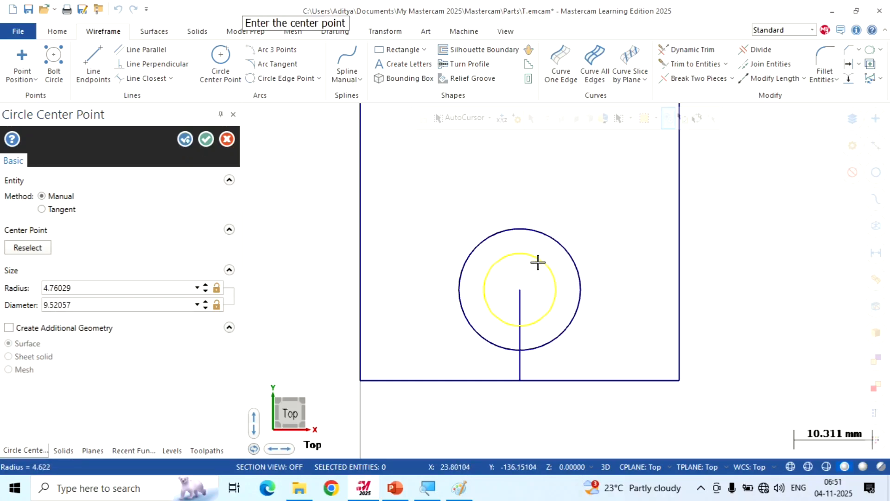
{"action": "left_click", "coordinate": [124, 287]}
{"action": "type", "text": "3"}
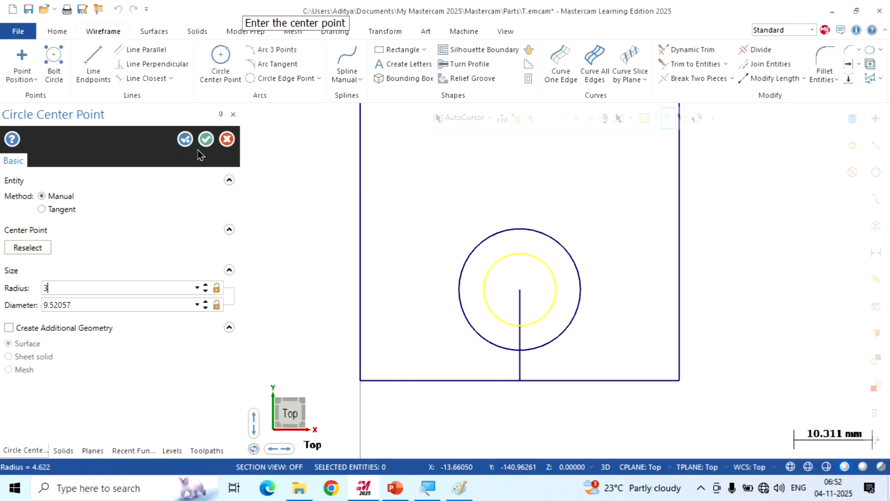
{"action": "left_click", "coordinate": [206, 139]}
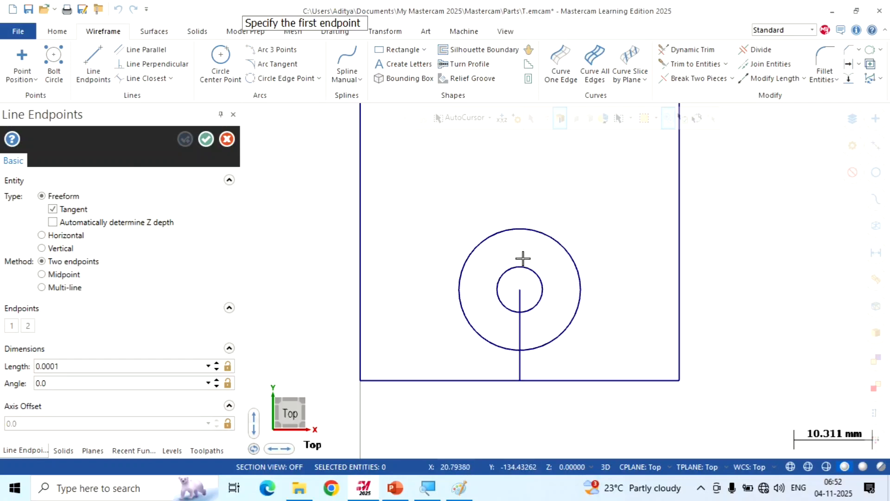
Draw a 64 mm vertical line upward from the common centre of the two circles
{"action": "left_click", "coordinate": [520, 291]}
{"action": "scroll", "coordinate": [538, 324], "scroll_direction": "down", "scroll_amount": 3}
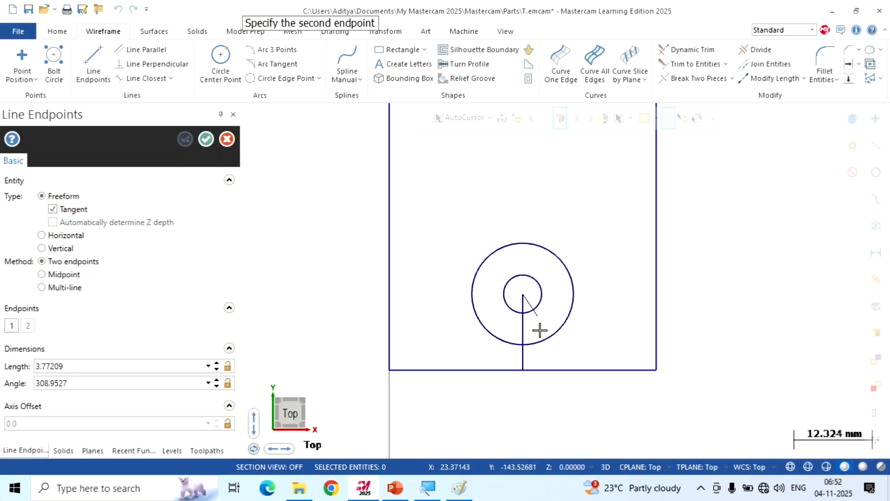
{"action": "left_click", "coordinate": [532, 220]}
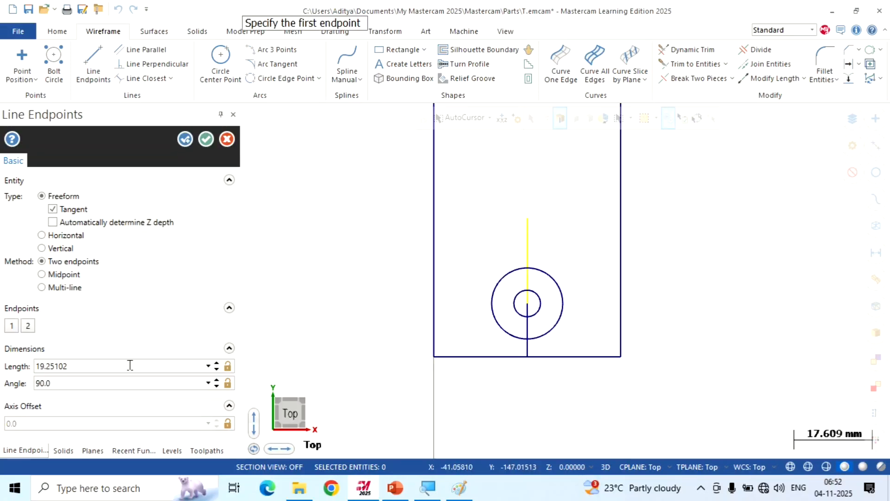
{"action": "double_click", "coordinate": [97, 366]}
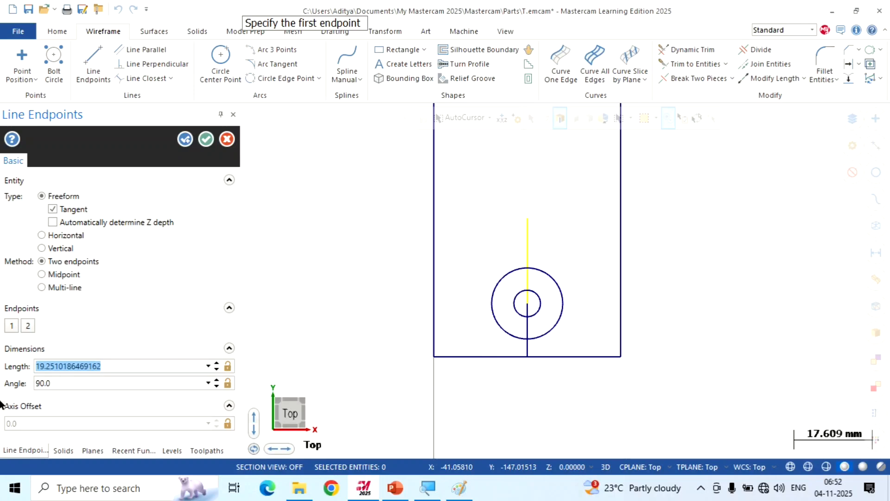
{"action": "type", "text": "64"}
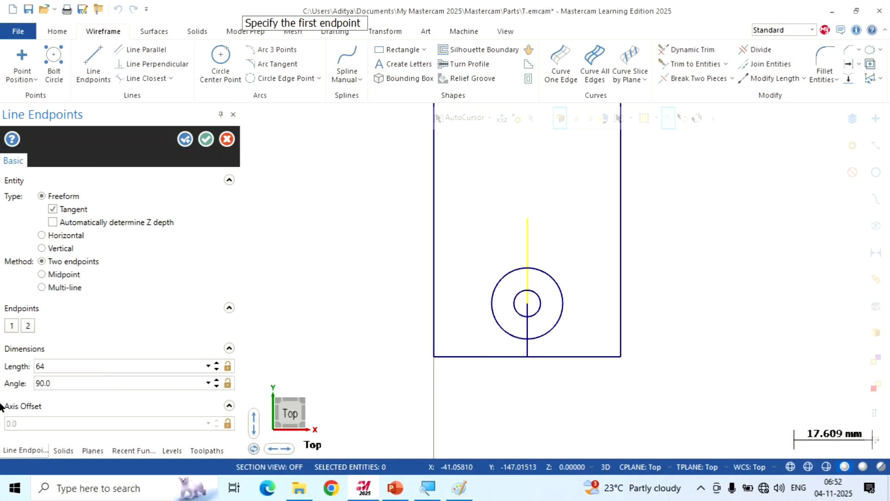
{"action": "left_click", "coordinate": [206, 139]}
Create a circle of 3 mm radius centred on the upper end of the 64 mm line
{"action": "scroll", "coordinate": [435, 346], "scroll_direction": "down", "scroll_amount": 2}
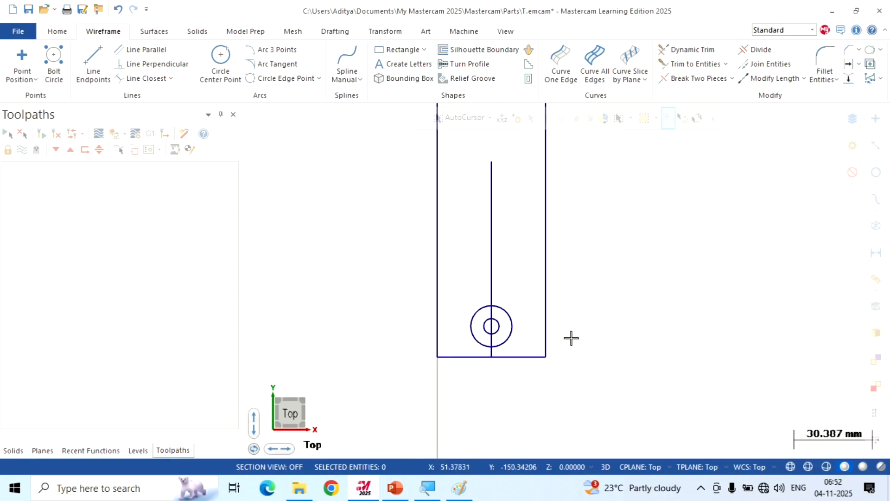
{"action": "scroll", "coordinate": [515, 141], "scroll_direction": "up", "scroll_amount": 4}
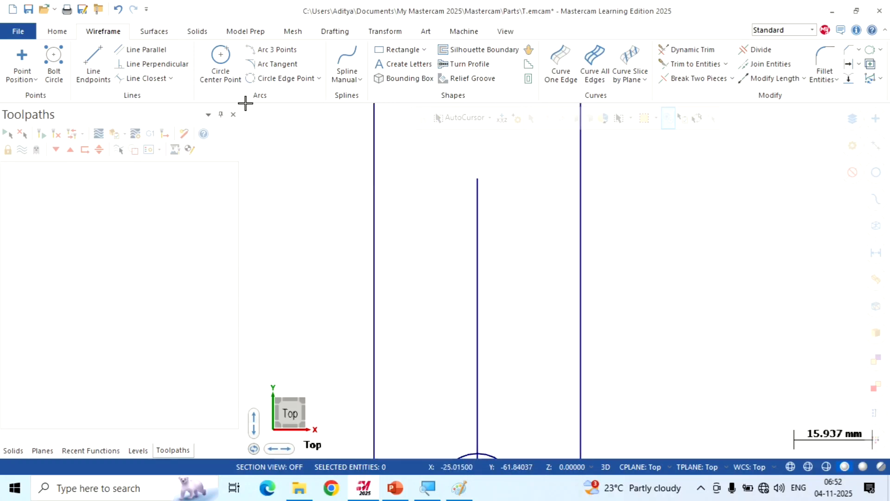
{"action": "left_click", "coordinate": [220, 63]}
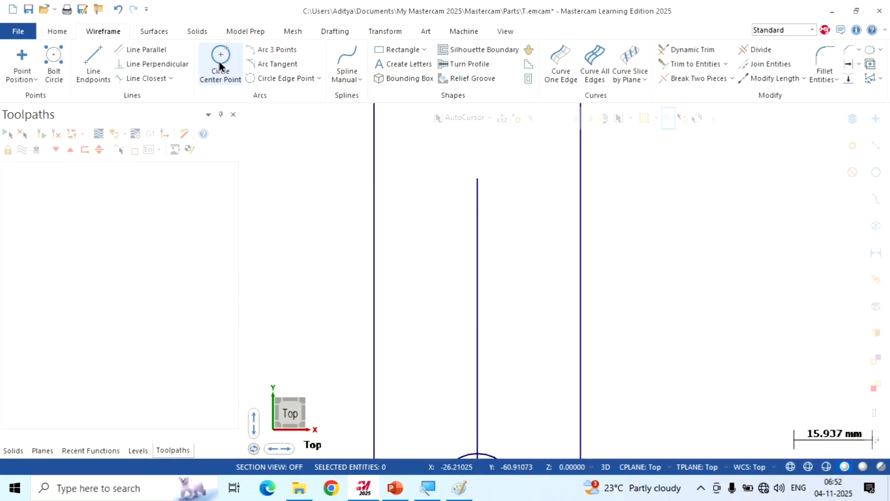
{"action": "left_click", "coordinate": [482, 186]}
{"action": "left_click", "coordinate": [510, 164]}
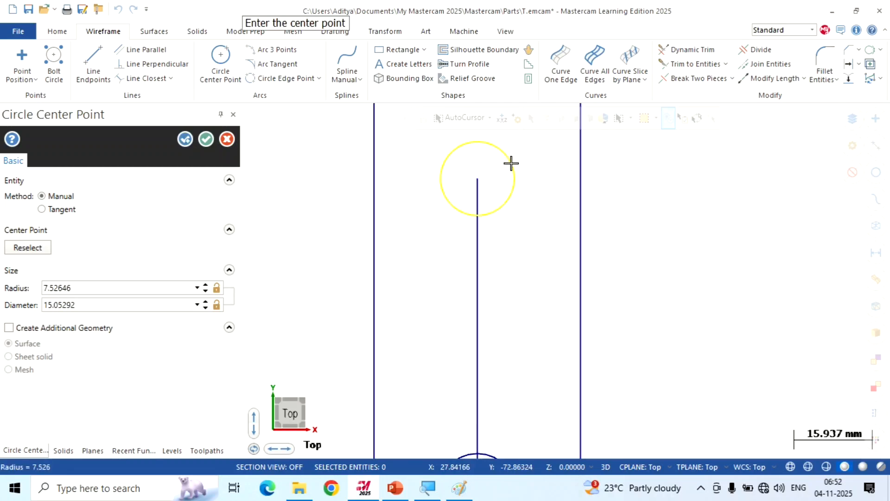
{"action": "left_click", "coordinate": [114, 288]}
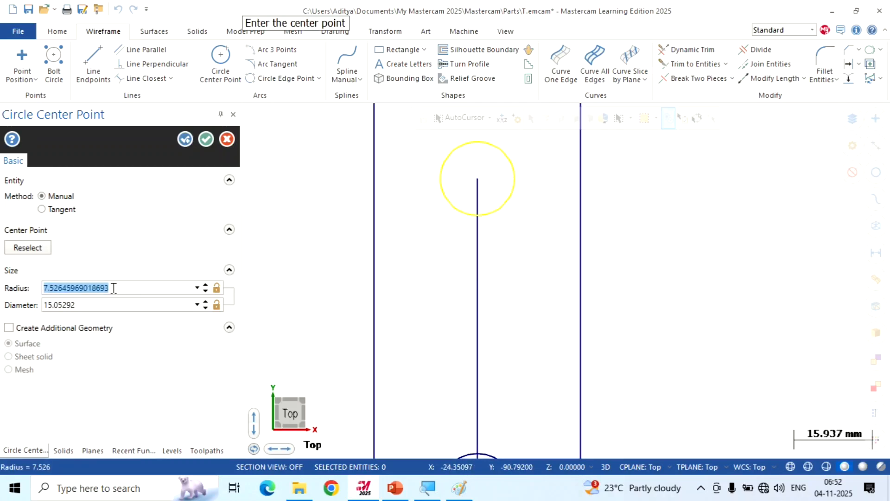
{"action": "type", "text": "3"}
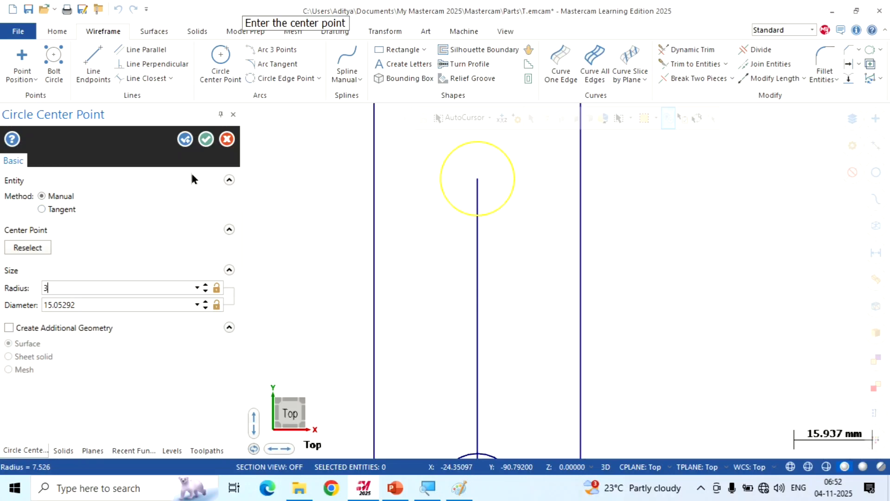
{"action": "left_click", "coordinate": [206, 139]}
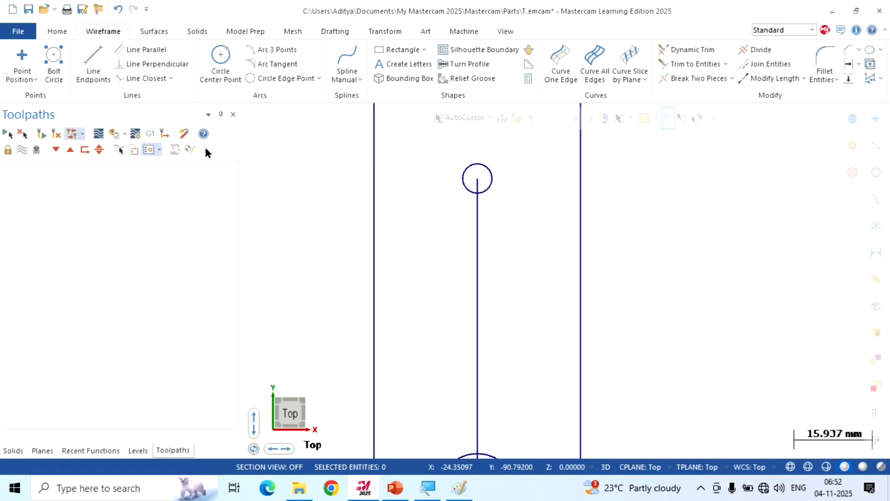
Draw a vertical tangent line about 103.36 mm long from the 8 mm radius circle's left side up into the wrench's ring
{"action": "scroll", "coordinate": [528, 243], "scroll_direction": "down", "scroll_amount": 1}
{"action": "scroll", "coordinate": [528, 242], "scroll_direction": "down", "scroll_amount": 2}
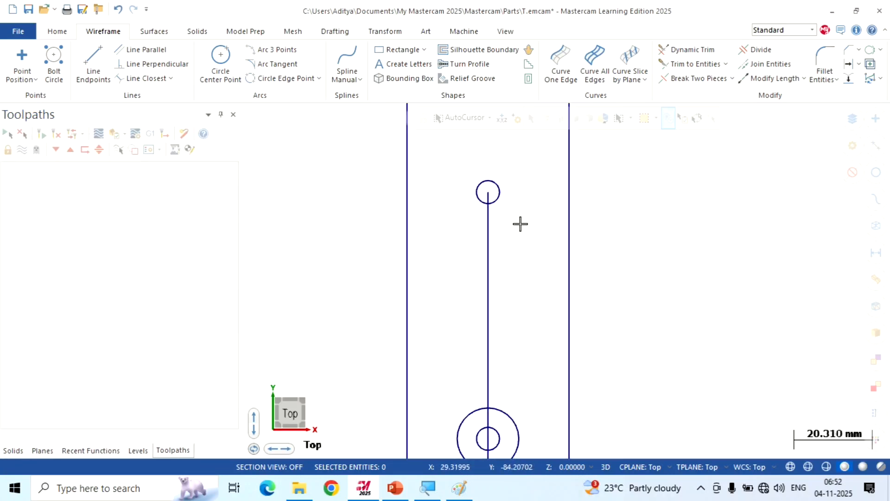
{"action": "scroll", "coordinate": [513, 286], "scroll_direction": "down", "scroll_amount": 2}
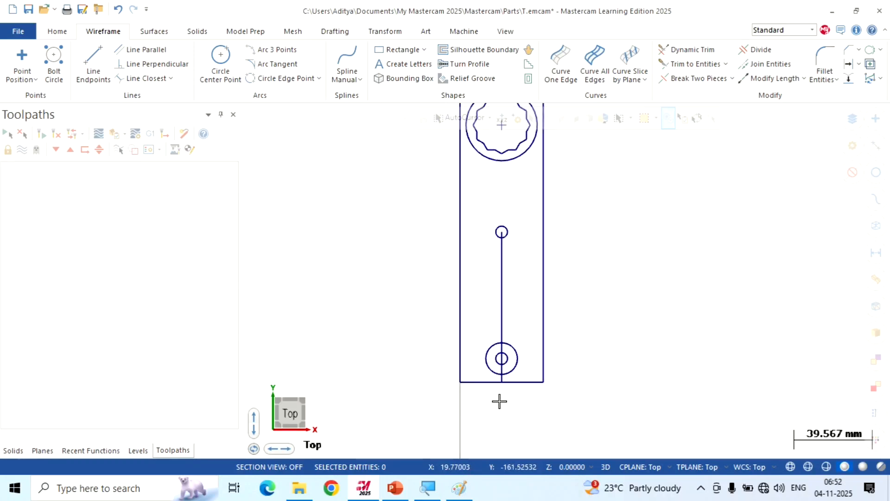
{"action": "scroll", "coordinate": [500, 401], "scroll_direction": "up", "scroll_amount": 4}
{"action": "scroll", "coordinate": [500, 401], "scroll_direction": "up", "scroll_amount": 1}
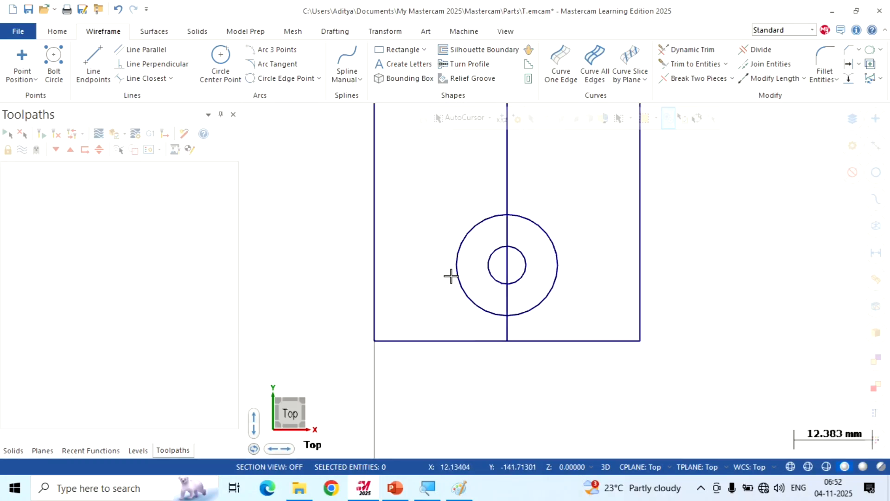
{"action": "left_click", "coordinate": [96, 55]}
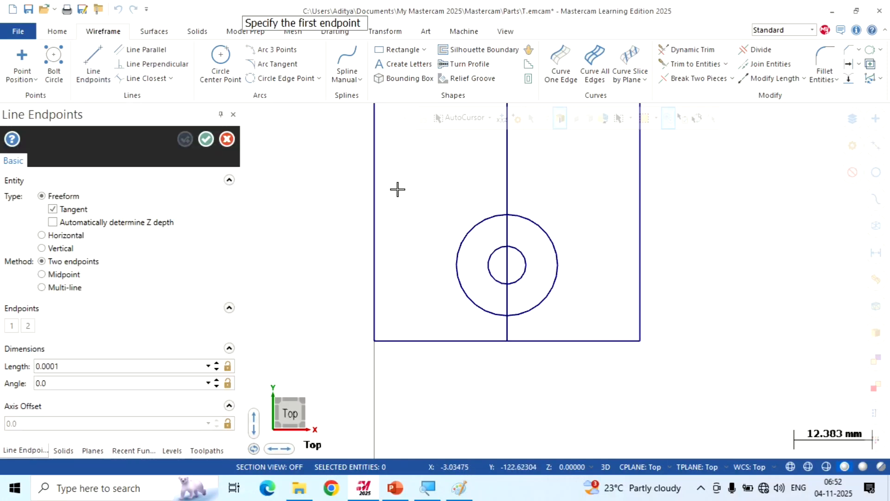
{"action": "left_click", "coordinate": [458, 273]}
{"action": "scroll", "coordinate": [466, 358], "scroll_direction": "down", "scroll_amount": 6}
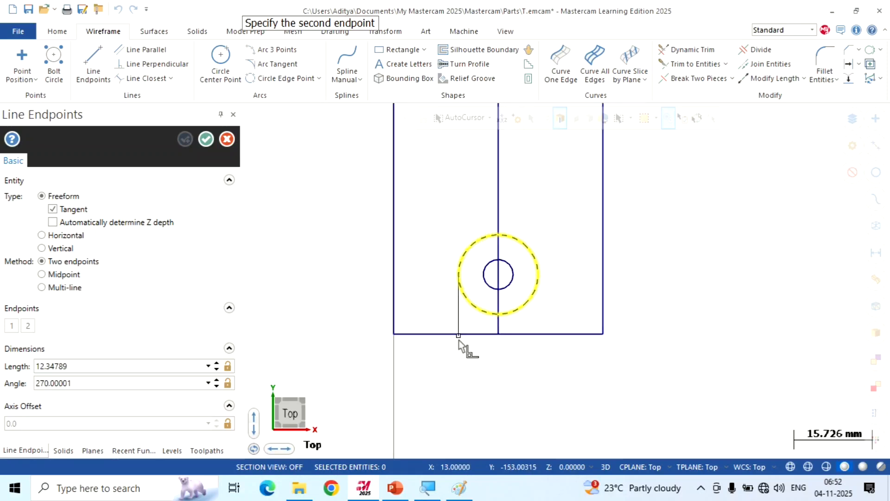
{"action": "scroll", "coordinate": [482, 389], "scroll_direction": "down", "scroll_amount": 4}
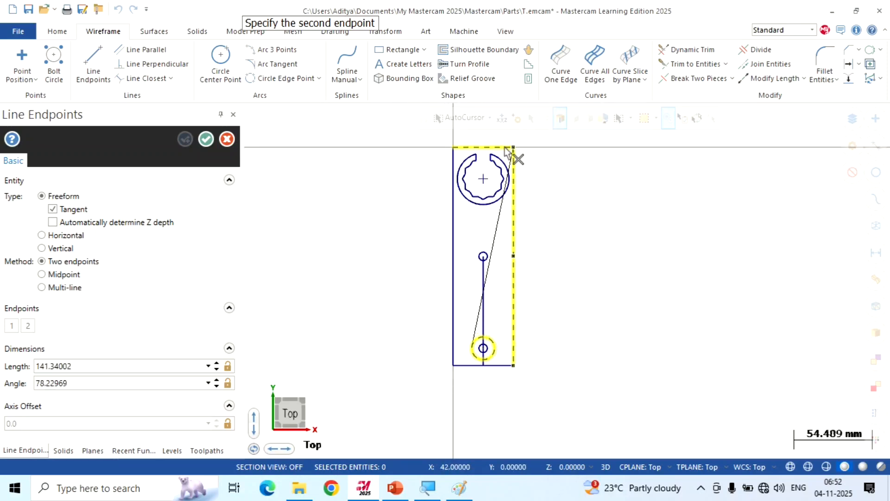
{"action": "scroll", "coordinate": [471, 238], "scroll_direction": "up", "scroll_amount": 7}
{"action": "scroll", "coordinate": [468, 234], "scroll_direction": "up", "scroll_amount": 1}
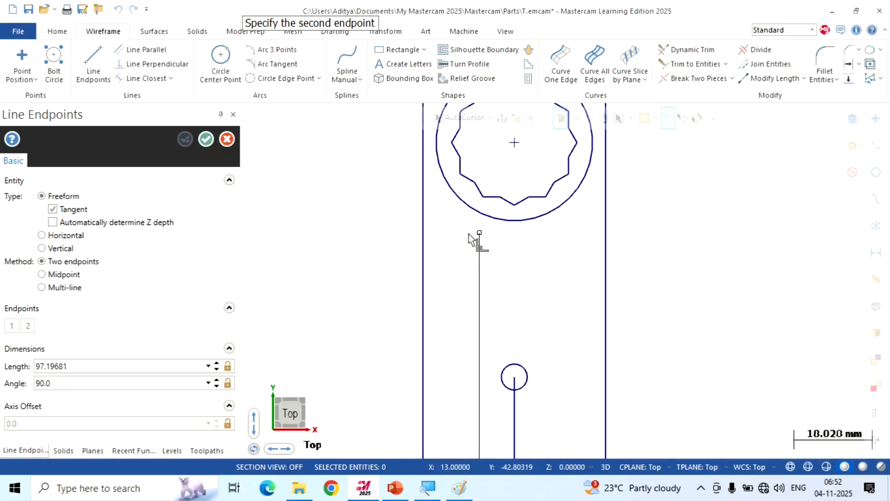
{"action": "left_click", "coordinate": [482, 205]}
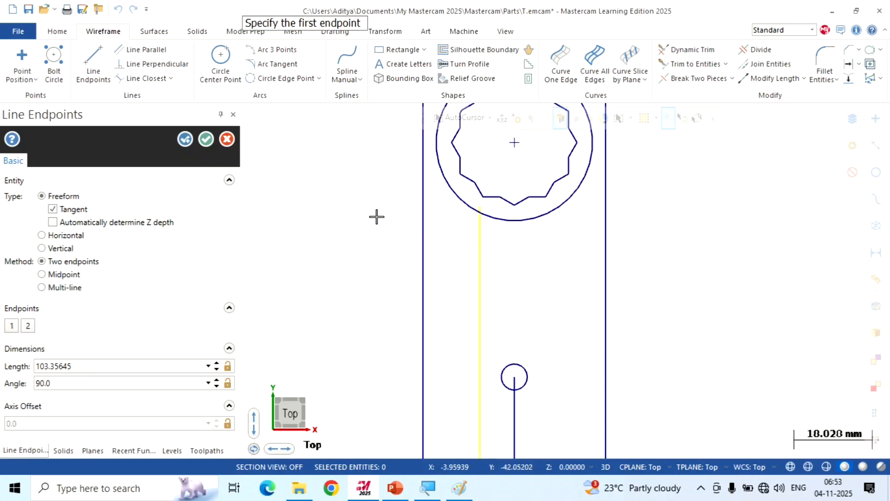
{"action": "left_click", "coordinate": [207, 144]}
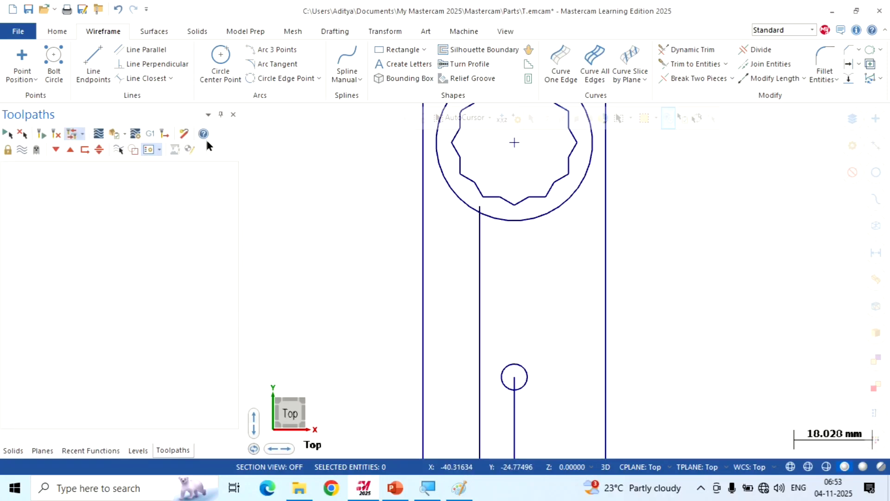
Draw a matching vertical tangent line about 103.75 mm long from the 8 mm radius circle's right side up into the ring
{"action": "scroll", "coordinate": [367, 149], "scroll_direction": "down", "scroll_amount": 1}
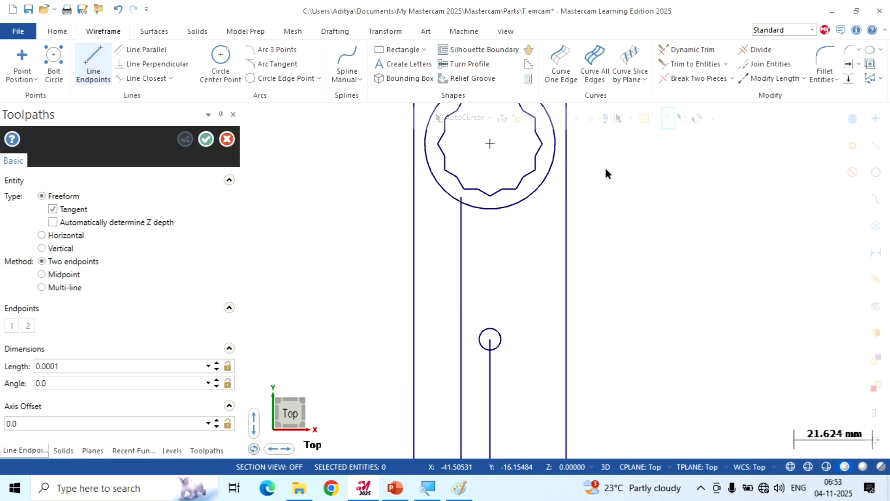
{"action": "scroll", "coordinate": [607, 157], "scroll_direction": "down", "scroll_amount": 3}
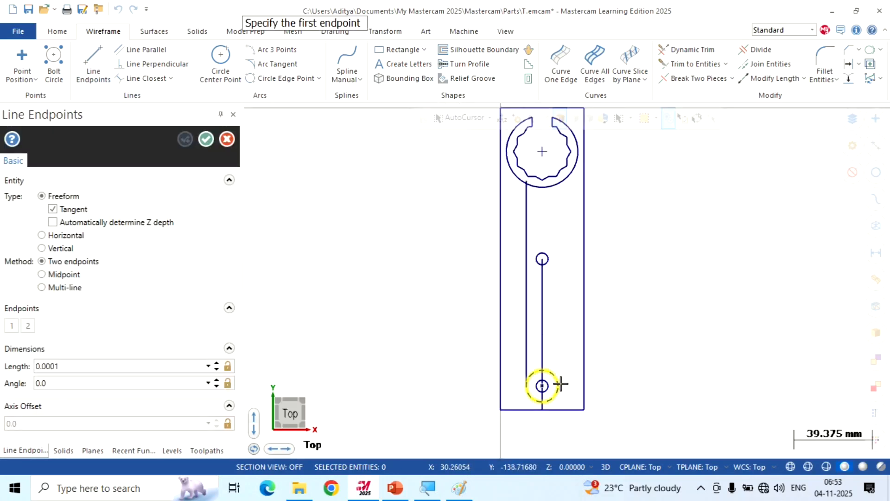
{"action": "left_click", "coordinate": [560, 383]}
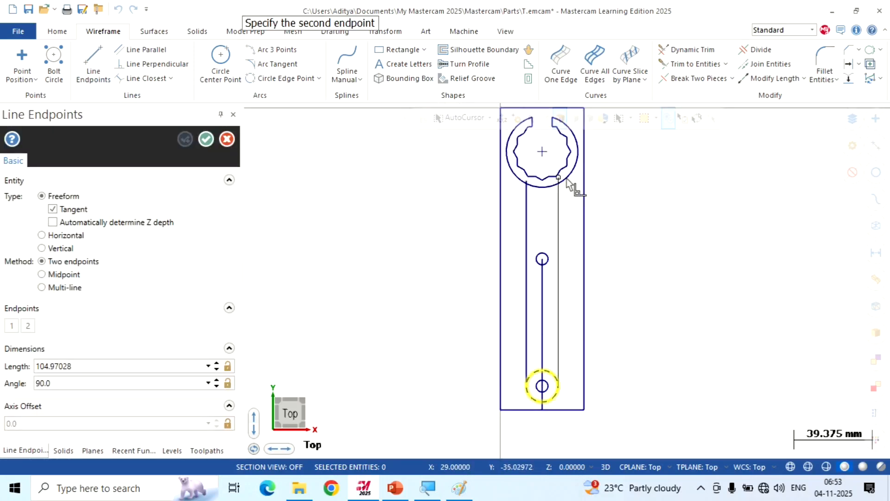
{"action": "scroll", "coordinate": [570, 185], "scroll_direction": "up", "scroll_amount": 6}
{"action": "scroll", "coordinate": [566, 184], "scroll_direction": "up", "scroll_amount": 1}
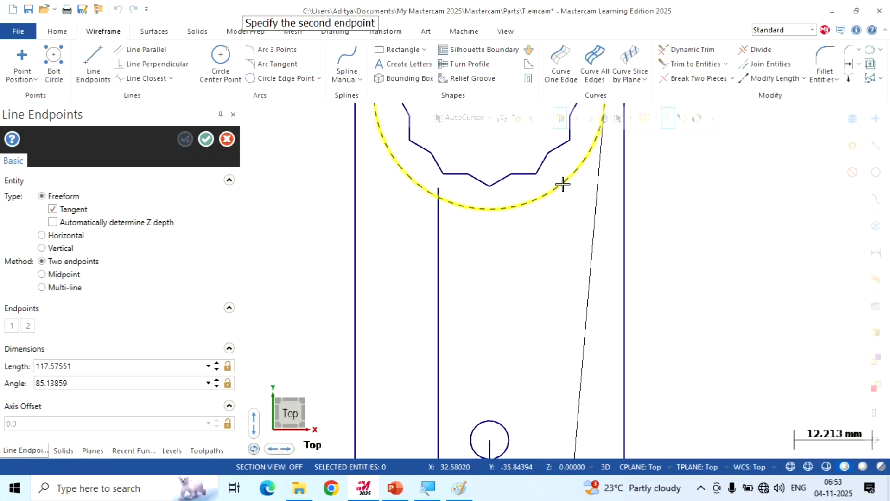
{"action": "left_click", "coordinate": [541, 186]}
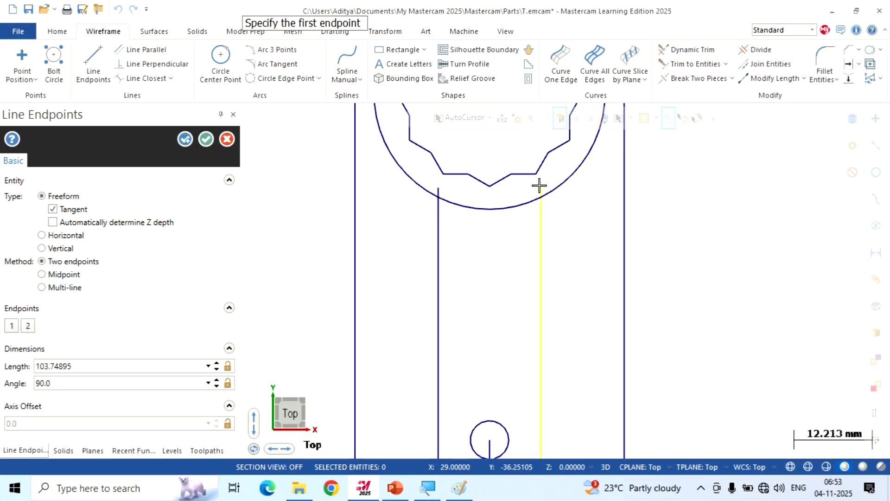
{"action": "left_click", "coordinate": [207, 139]}
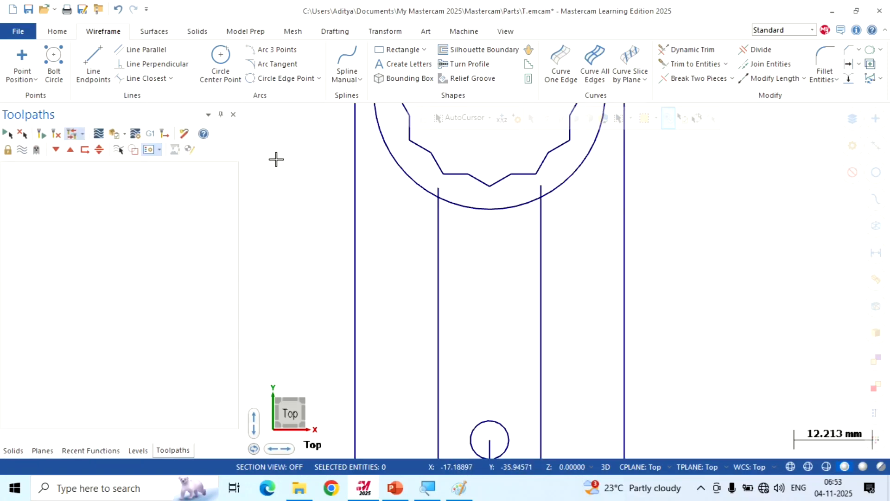
Create parallel lines offset 3 mm on both sides of the 64 mm centre line to form the slot's sides
{"action": "scroll", "coordinate": [717, 162], "scroll_direction": "down", "scroll_amount": 1}
{"action": "scroll", "coordinate": [717, 162], "scroll_direction": "down", "scroll_amount": 3}
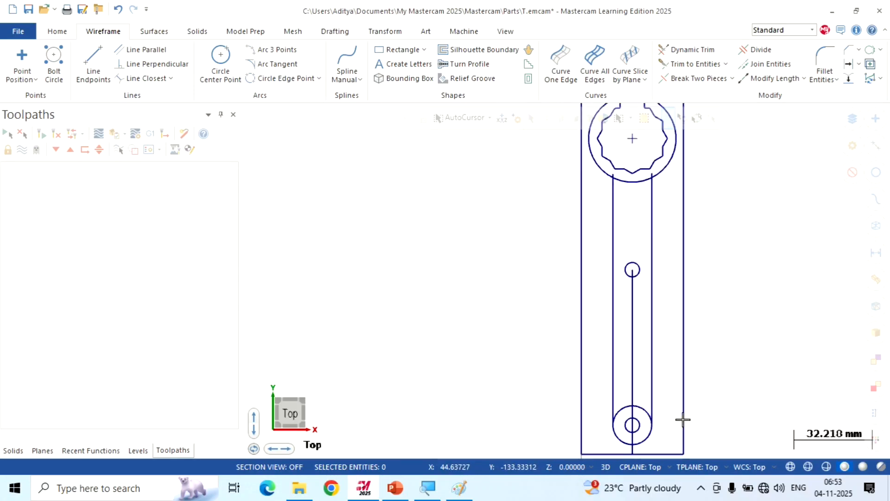
{"action": "scroll", "coordinate": [677, 431], "scroll_direction": "up", "scroll_amount": 1}
{"action": "scroll", "coordinate": [661, 431], "scroll_direction": "up", "scroll_amount": 1}
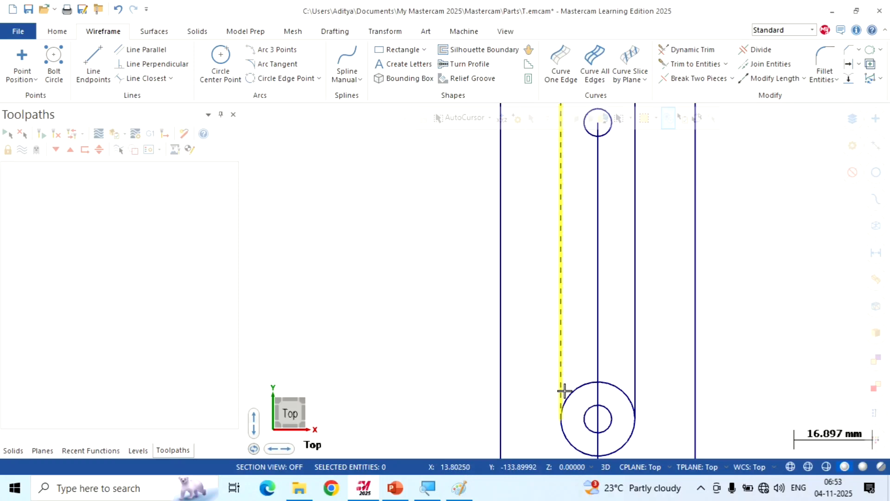
{"action": "left_click", "coordinate": [143, 50]}
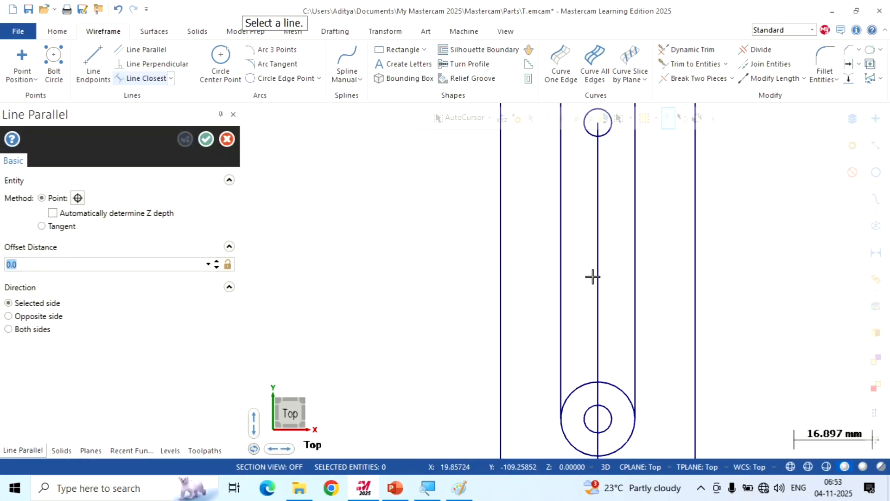
{"action": "left_click", "coordinate": [597, 274]}
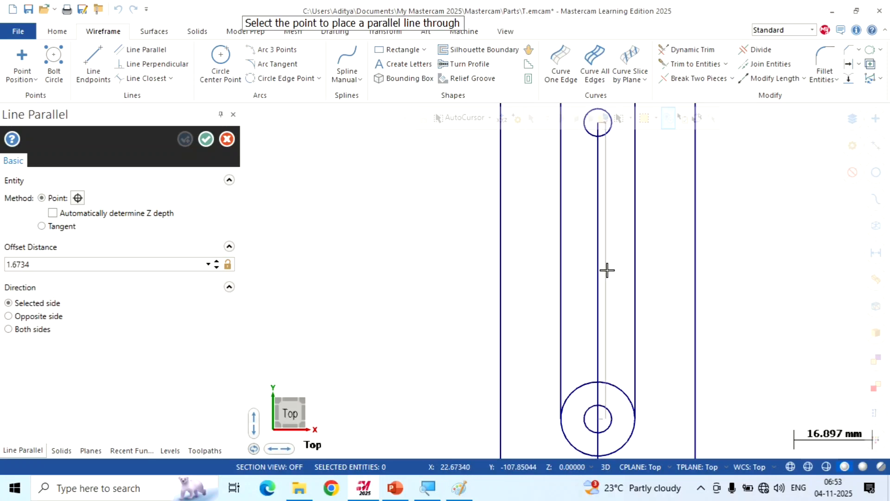
{"action": "left_click", "coordinate": [614, 270]}
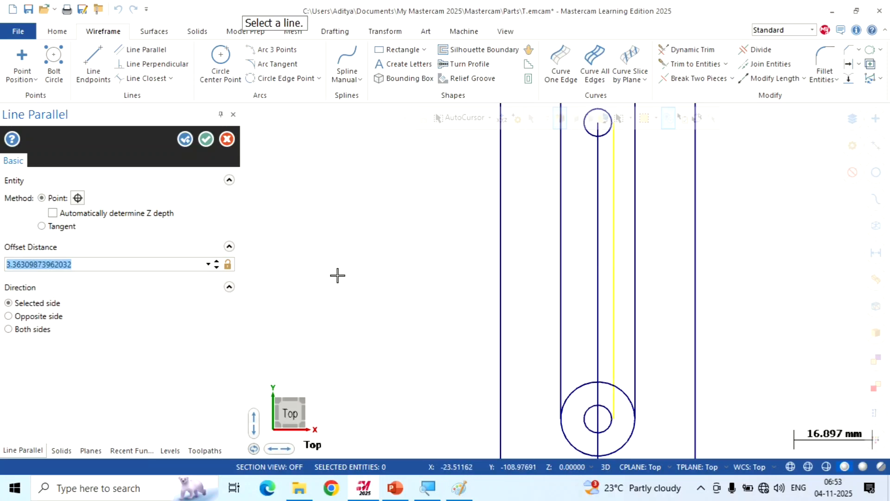
{"action": "type", "text": "1.5"}
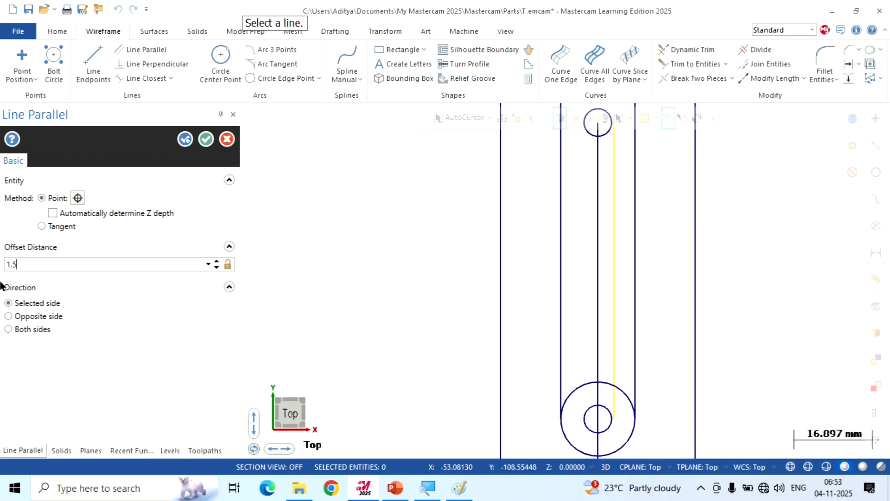
{"action": "left_click", "coordinate": [7, 330]}
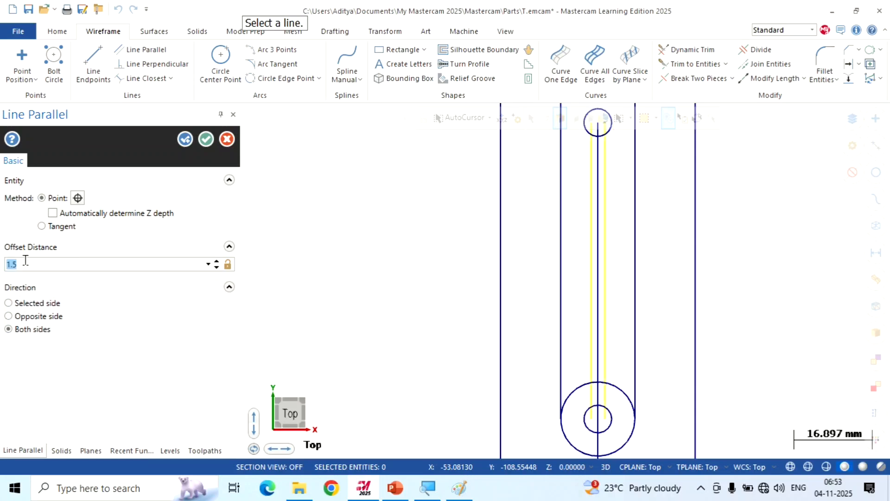
{"action": "left_click", "coordinate": [9, 316]}
{"action": "left_click", "coordinate": [9, 329]}
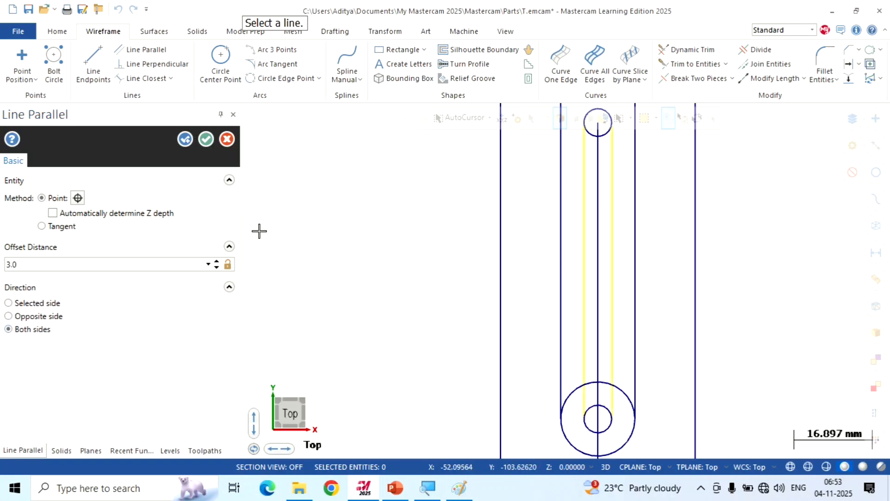
{"action": "left_click", "coordinate": [207, 140]}
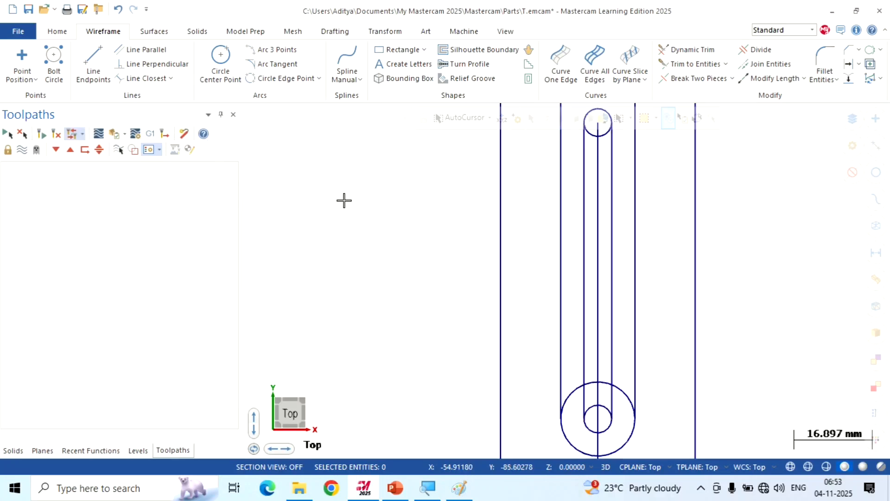
Trim away the centre line between the upper 3 mm radius circle and the 8 mm radius circle with Divide
{"action": "scroll", "coordinate": [437, 257], "scroll_direction": "down", "scroll_amount": 1}
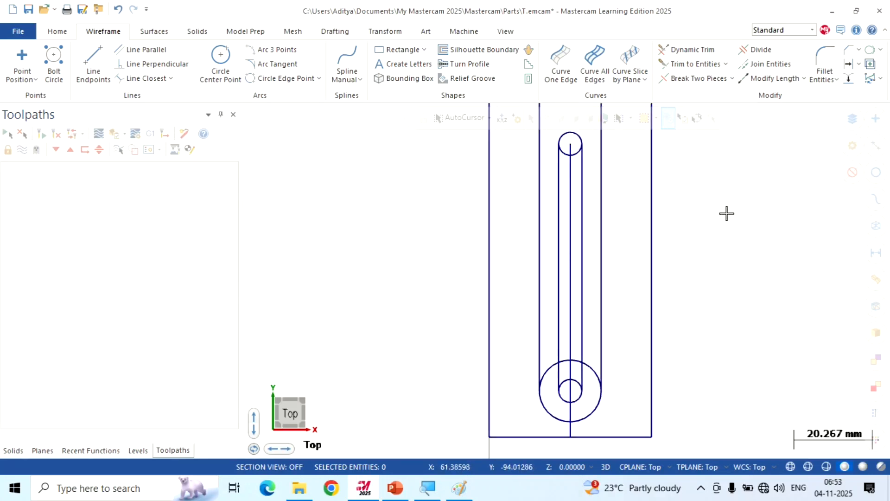
{"action": "scroll", "coordinate": [725, 214], "scroll_direction": "up", "scroll_amount": 1}
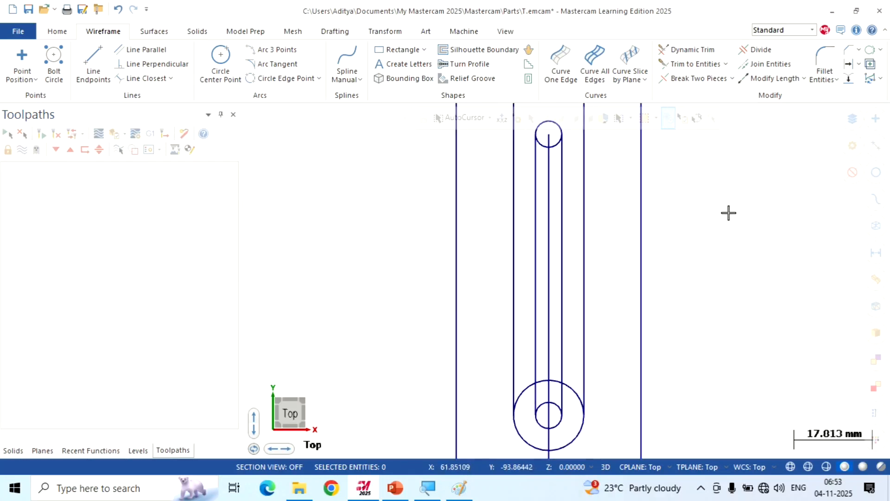
{"action": "left_click", "coordinate": [745, 46]}
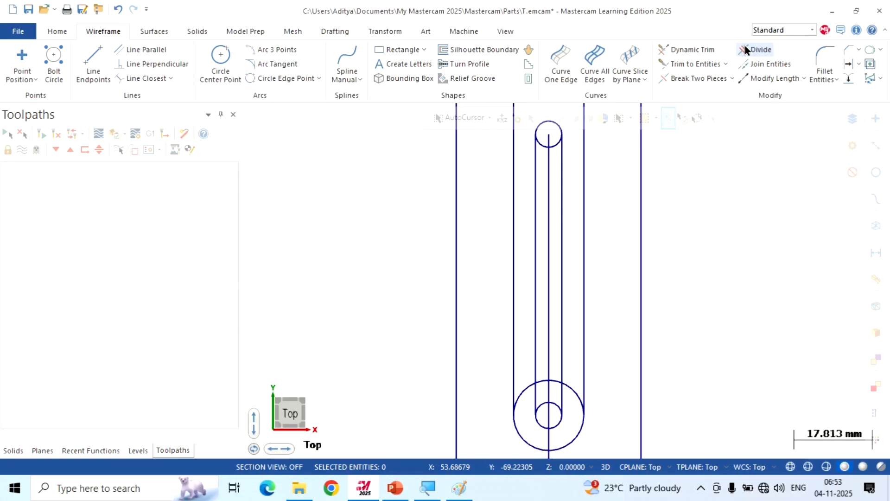
{"action": "left_click", "coordinate": [546, 223]}
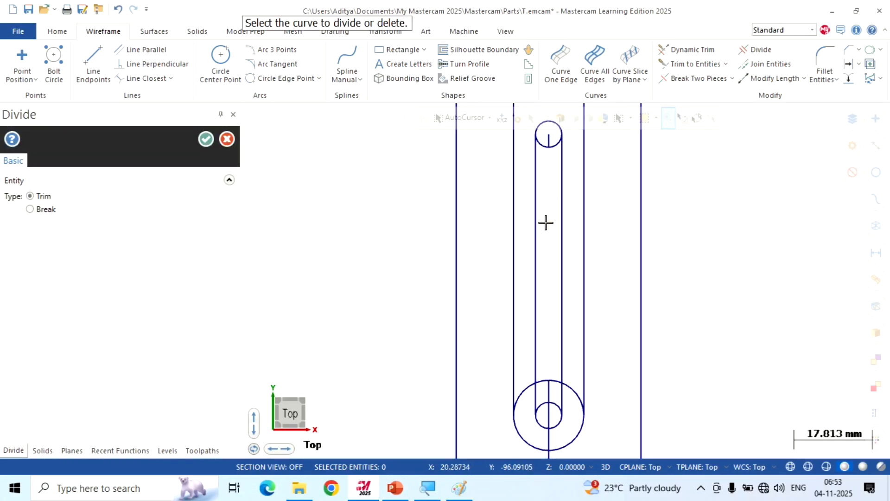
Trim away the upper half of the 8 mm radius circle and the centre line piece inside it, leaving the handle's rounded lower end
{"action": "scroll", "coordinate": [498, 243], "scroll_direction": "down", "scroll_amount": 8}
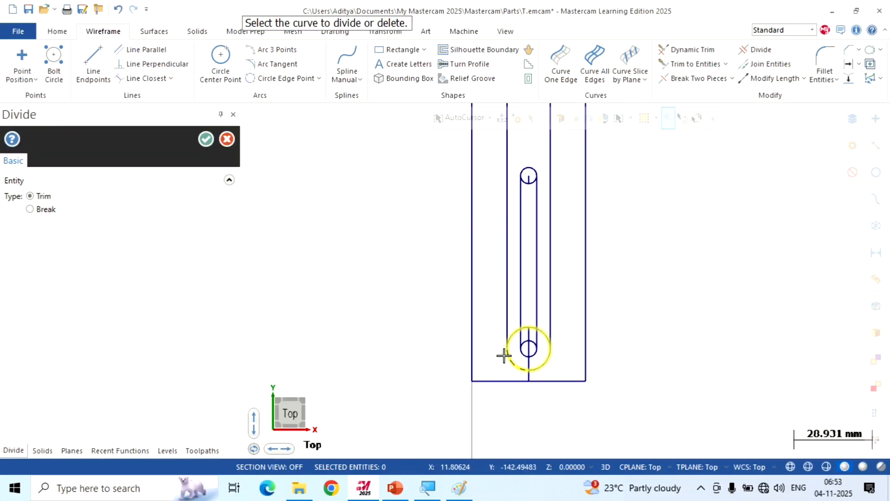
{"action": "scroll", "coordinate": [504, 355], "scroll_direction": "up", "scroll_amount": 6}
{"action": "scroll", "coordinate": [505, 355], "scroll_direction": "up", "scroll_amount": 3}
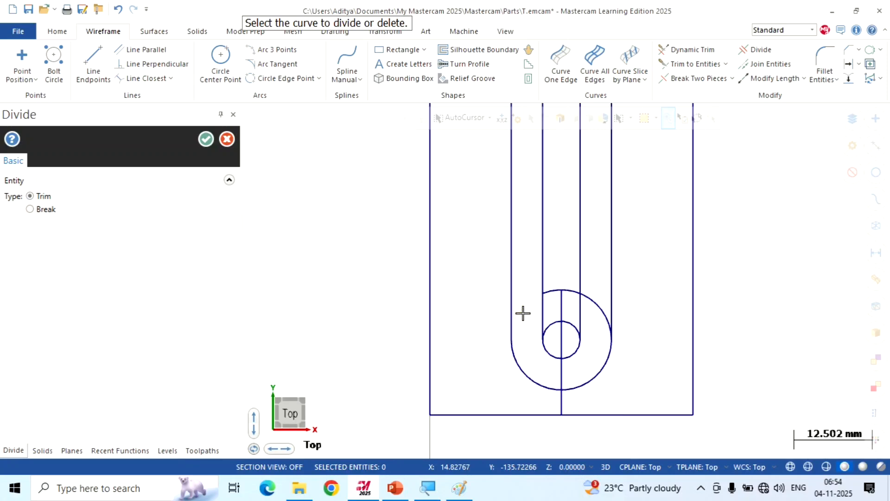
{"action": "scroll", "coordinate": [569, 311], "scroll_direction": "up", "scroll_amount": 1}
{"action": "left_click", "coordinate": [562, 297]}
{"action": "left_click", "coordinate": [564, 291]}
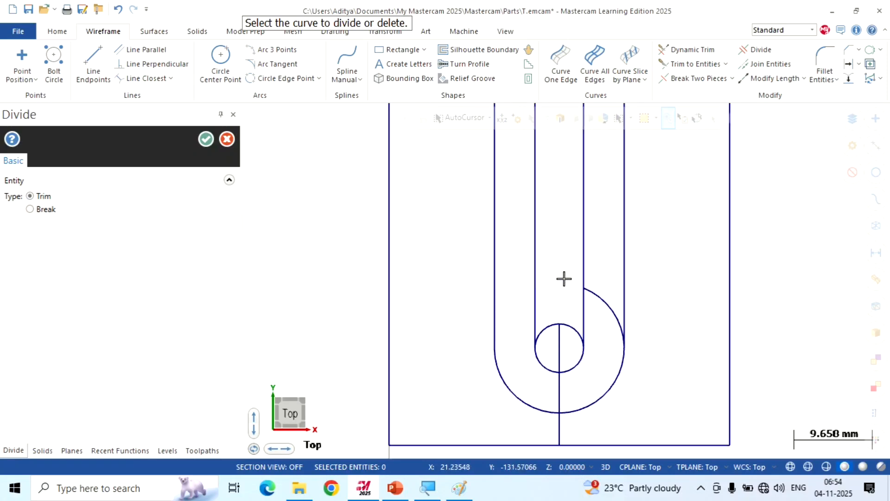
{"action": "left_click", "coordinate": [611, 299]}
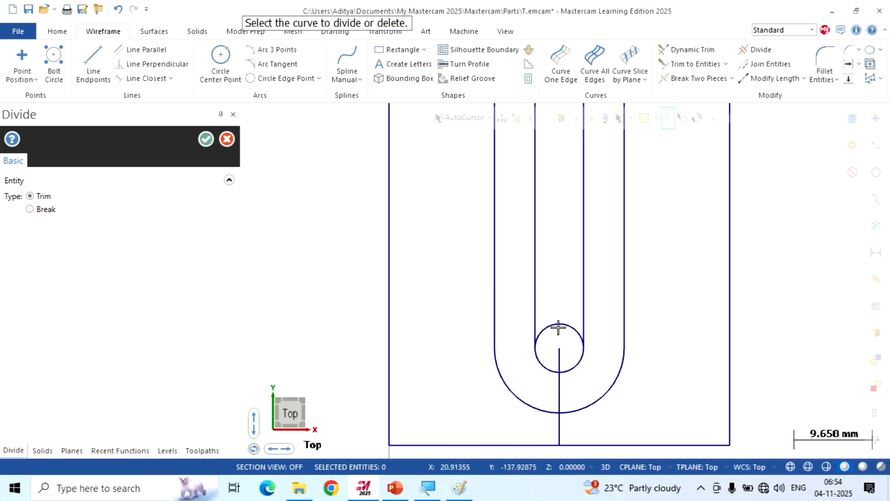
Trim away the upper half of the slot's lower 3 mm radius circle and remove the leftover centre line at the handle's lower end
{"action": "left_click", "coordinate": [559, 328]}
{"action": "scroll", "coordinate": [549, 331], "scroll_direction": "down", "scroll_amount": 1}
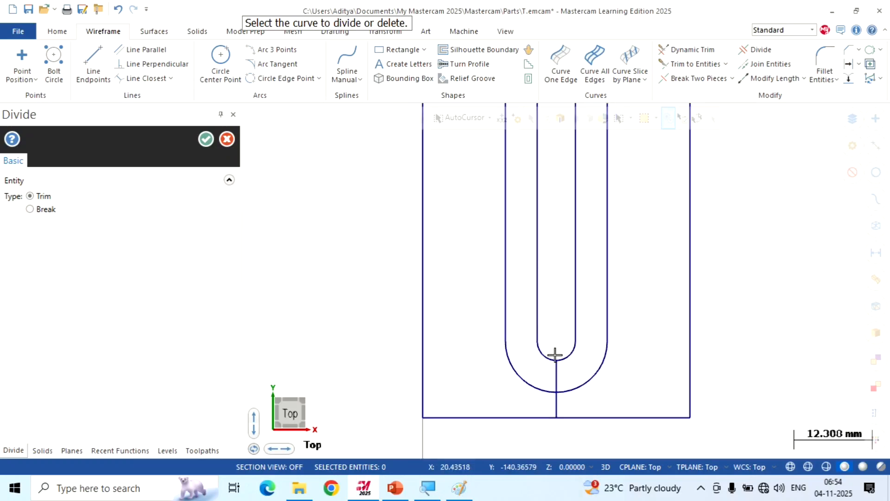
{"action": "scroll", "coordinate": [540, 397], "scroll_direction": "down", "scroll_amount": 3}
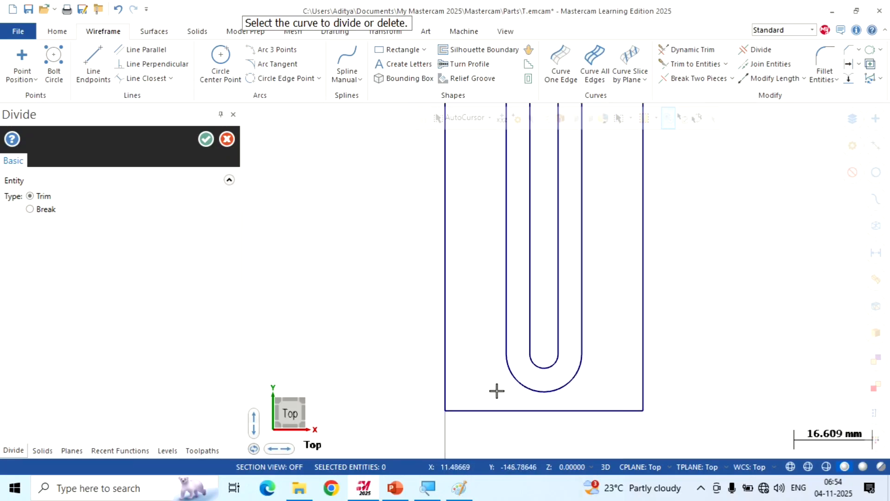
{"action": "scroll", "coordinate": [522, 174], "scroll_direction": "up", "scroll_amount": 4}
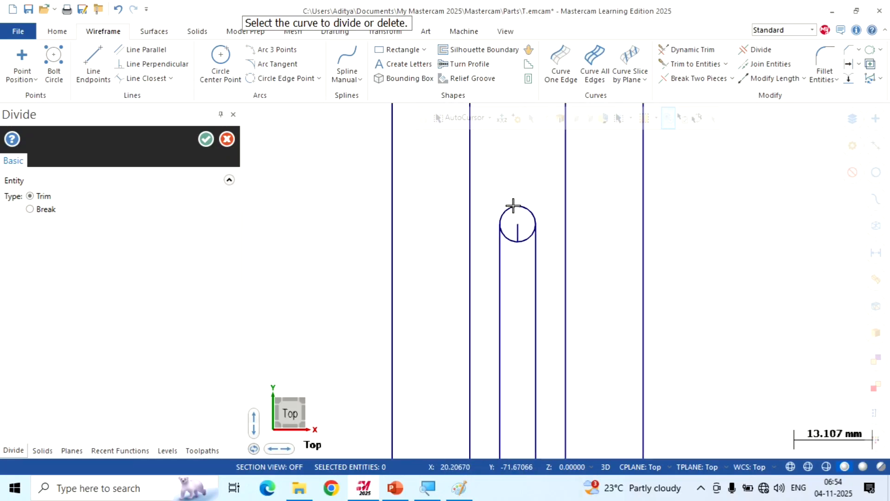
Trim away the lower half of the slot's upper circle with its centre line stub, and the ring's outer arc between the handle sides
{"action": "scroll", "coordinate": [514, 238], "scroll_direction": "down", "scroll_amount": 4}
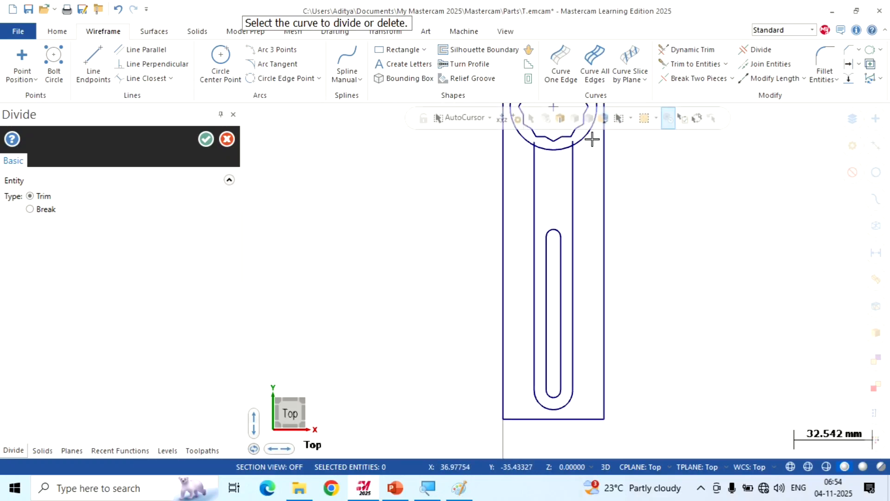
{"action": "scroll", "coordinate": [562, 146], "scroll_direction": "up", "scroll_amount": 1}
{"action": "scroll", "coordinate": [533, 147], "scroll_direction": "up", "scroll_amount": 1}
{"action": "scroll", "coordinate": [522, 146], "scroll_direction": "up", "scroll_amount": 2}
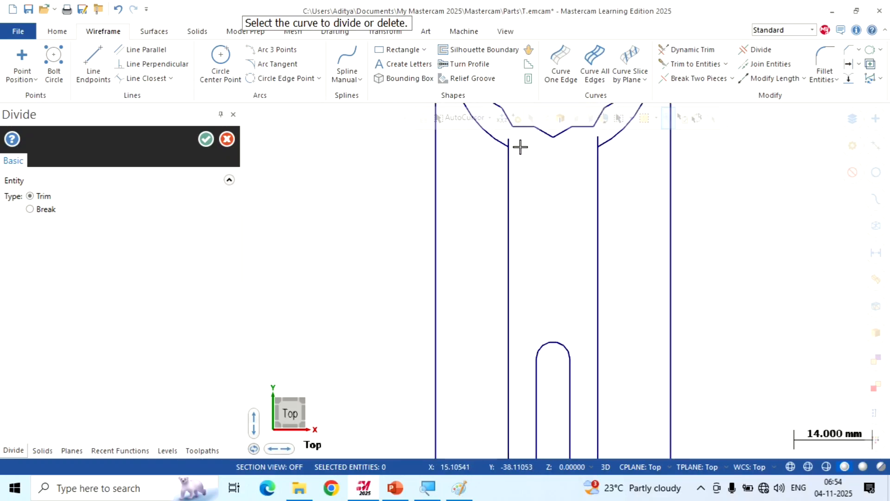
Trim off the ends of both handle side lines that project inside the ring's outer arc and finish Divide
{"action": "scroll", "coordinate": [531, 257], "scroll_direction": "down", "scroll_amount": 1}
{"action": "scroll", "coordinate": [560, 201], "scroll_direction": "down", "scroll_amount": 1}
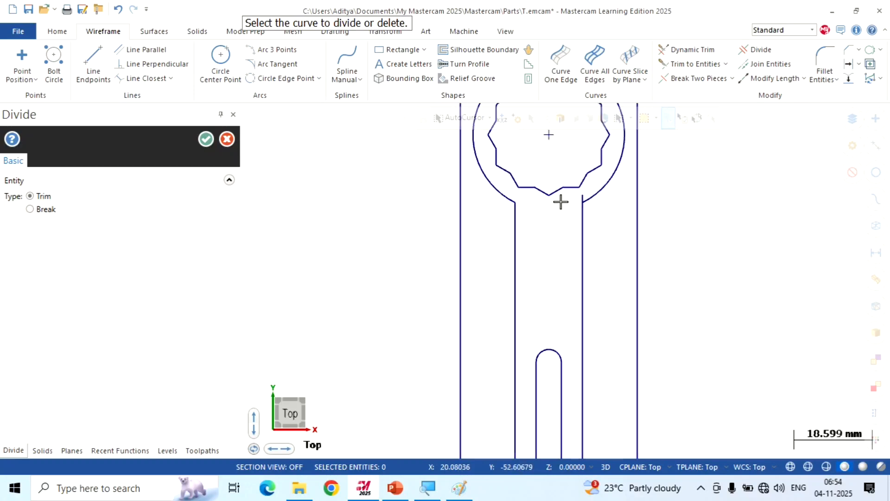
{"action": "scroll", "coordinate": [564, 151], "scroll_direction": "up", "scroll_amount": 3}
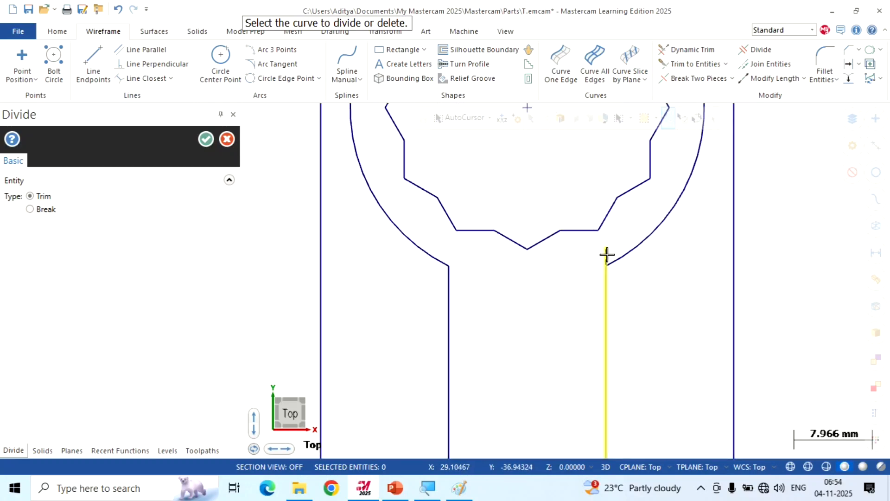
{"action": "scroll", "coordinate": [571, 257], "scroll_direction": "down", "scroll_amount": 4}
{"action": "scroll", "coordinate": [503, 199], "scroll_direction": "down", "scroll_amount": 2}
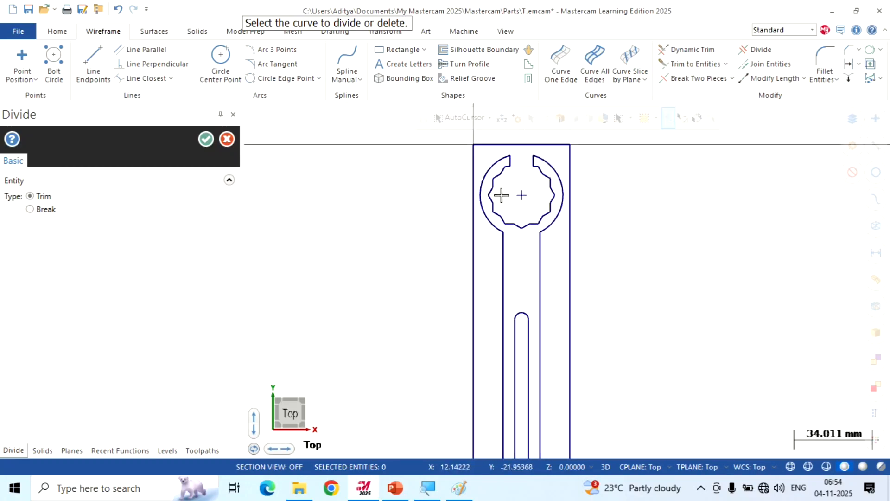
{"action": "left_click", "coordinate": [206, 139]}
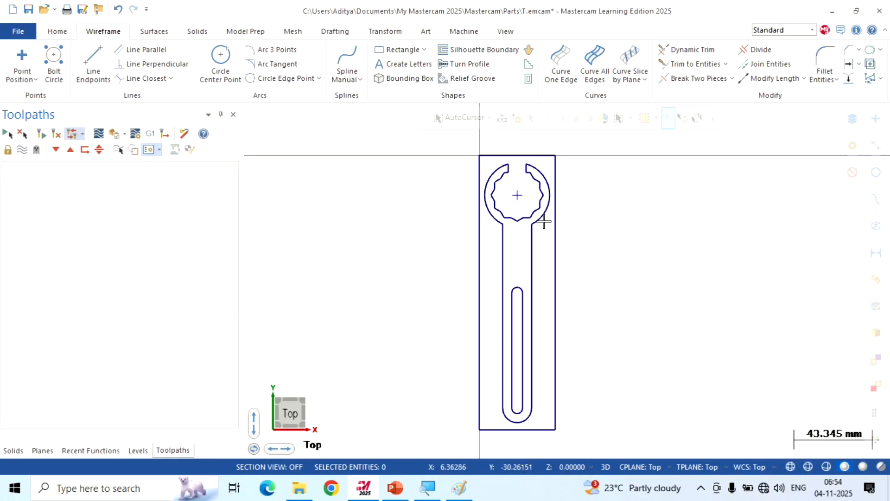
Show the wrench wireframe in isometric view and hide the coordinate axes
{"action": "right_click", "coordinate": [664, 187]}
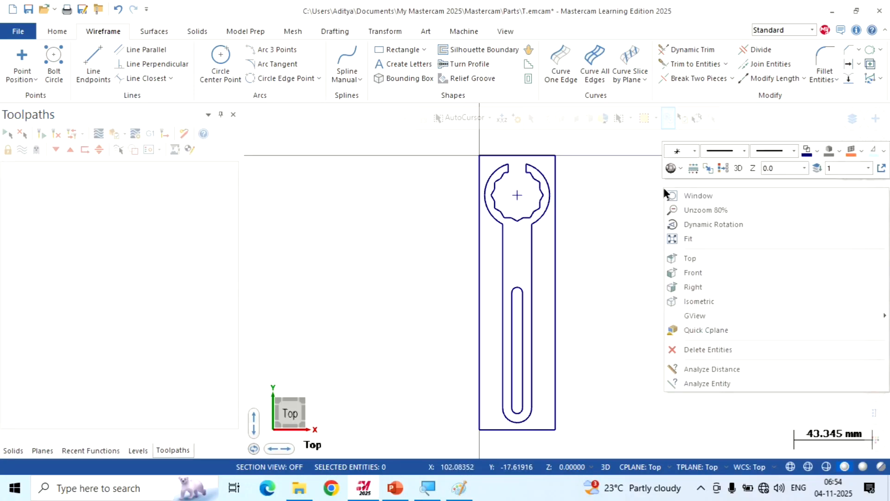
{"action": "left_click", "coordinate": [699, 296]}
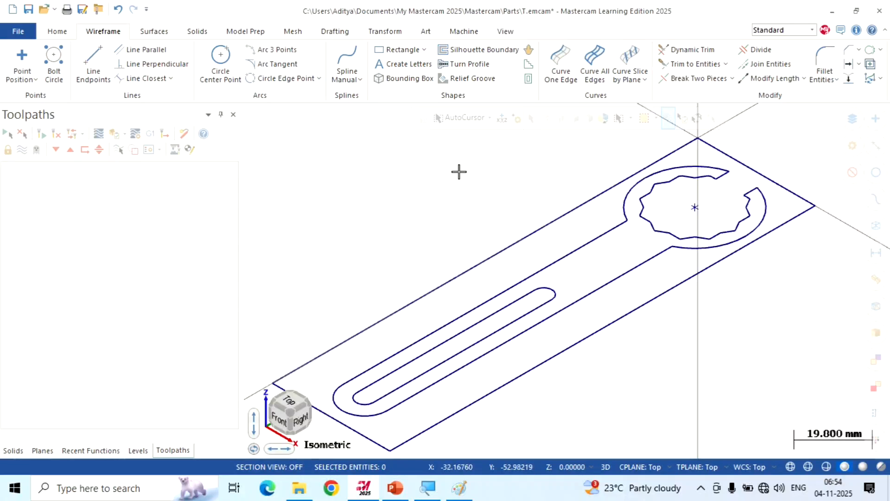
{"action": "scroll", "coordinate": [457, 171], "scroll_direction": "down", "scroll_amount": 2}
{"action": "left_click", "coordinate": [505, 32]}
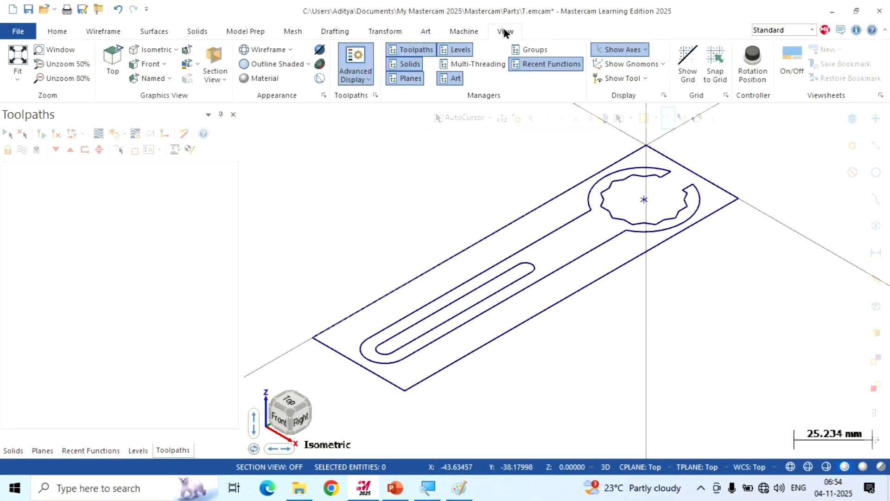
{"action": "left_click", "coordinate": [619, 49]}
{"action": "scroll", "coordinate": [561, 371], "scroll_direction": "down", "scroll_amount": 2}
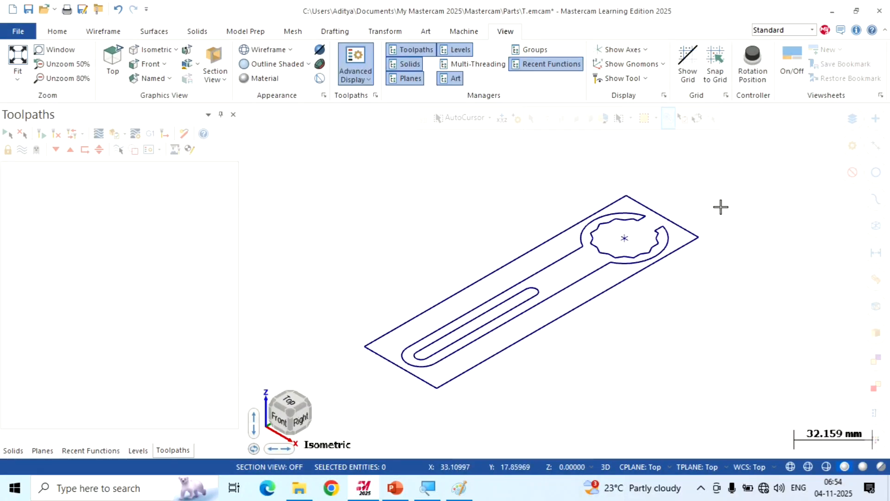
{"action": "scroll", "coordinate": [723, 205], "scroll_direction": "up", "scroll_amount": 1}
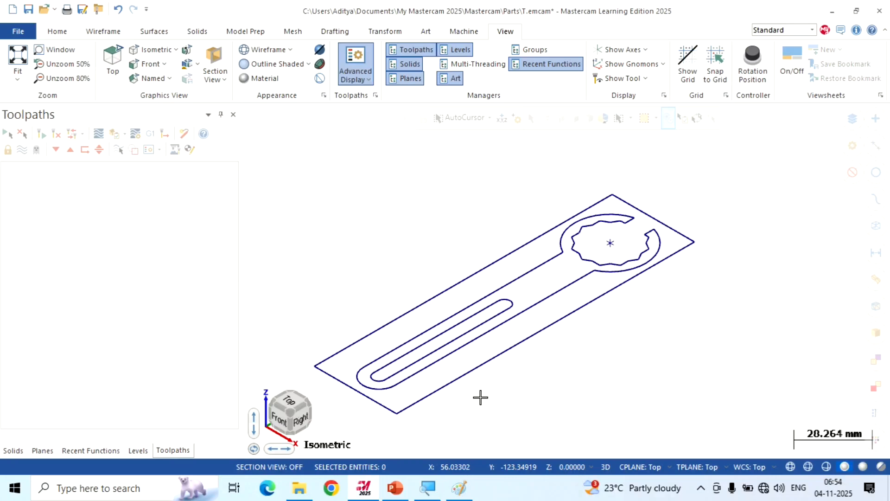
Switch to Paint to review the wrench drawing's section, dimensions and isometric picture, and return to Mastercam
{"action": "left_click", "coordinate": [459, 488]}
{"action": "scroll", "coordinate": [394, 217], "scroll_direction": "down", "scroll_amount": 5}
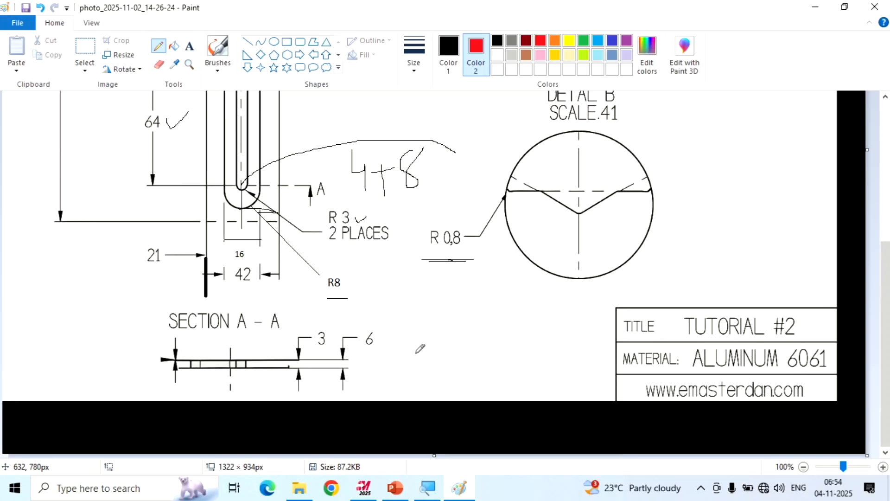
{"action": "scroll", "coordinate": [417, 331], "scroll_direction": "up", "scroll_amount": 5}
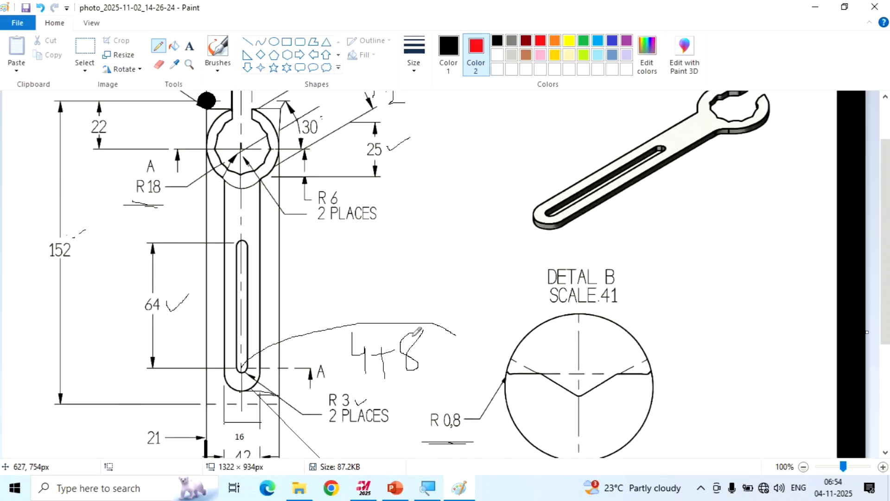
{"action": "scroll", "coordinate": [417, 331], "scroll_direction": "up", "scroll_amount": 2}
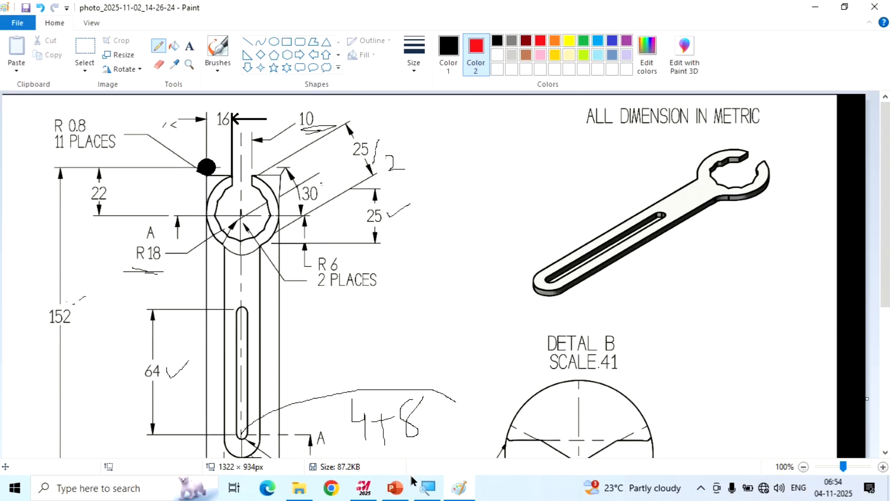
{"action": "left_click", "coordinate": [364, 487]}
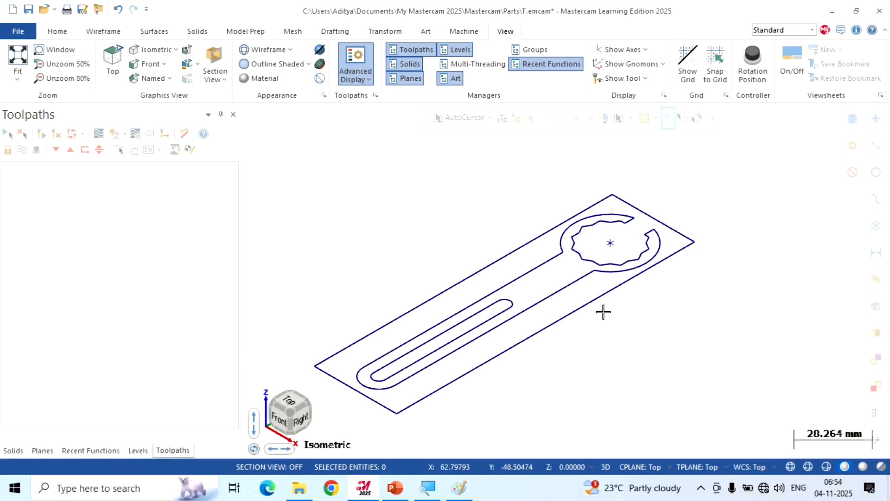
{"action": "mouse_move", "coordinate": [424, 5]}
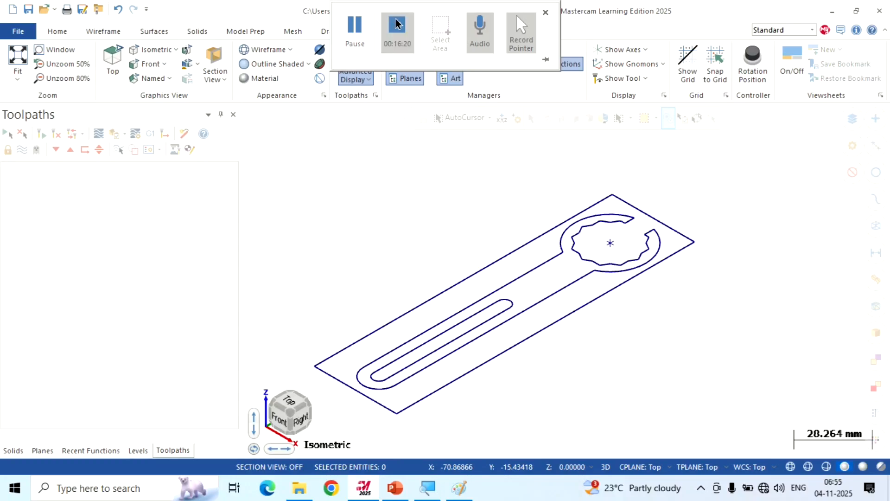
{"action": "left_click", "coordinate": [397, 25]}
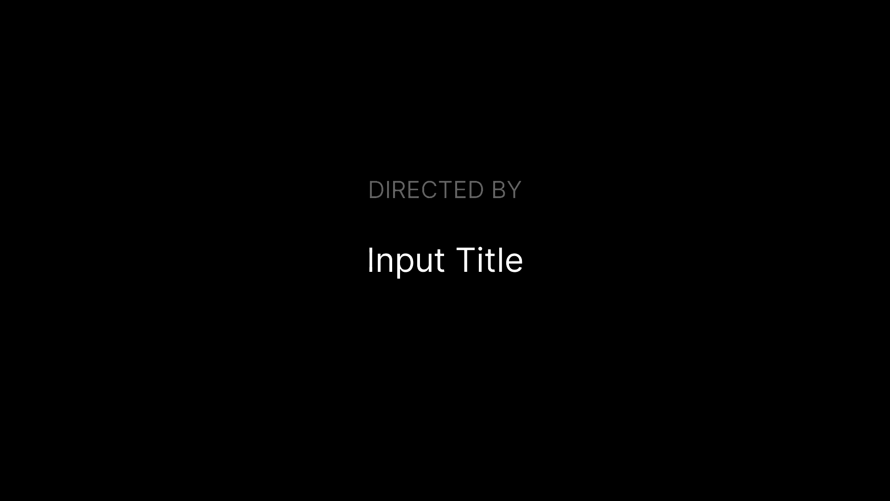